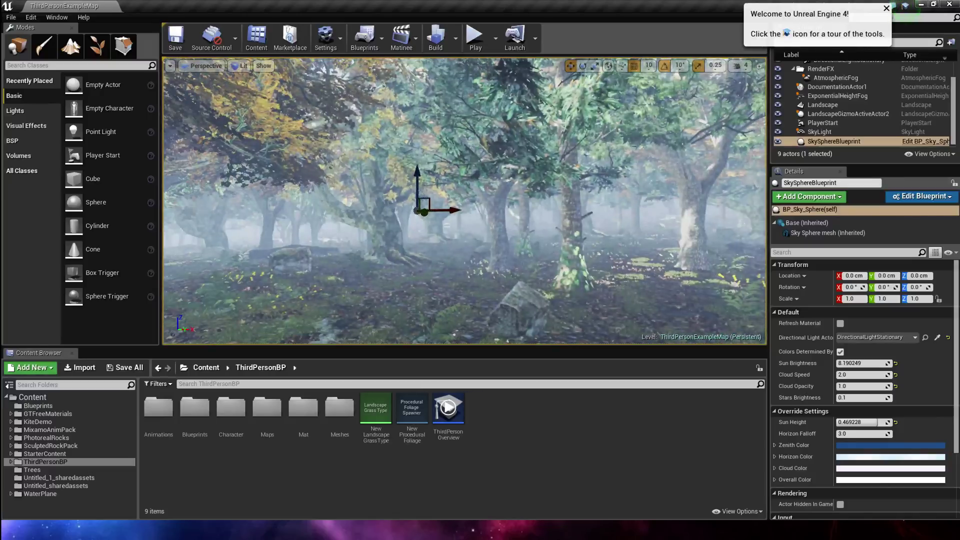
Step: Look around the forest level in the viewport, including the ground, trees and sky above the canopy
{"action": "right_click_drag", "start_coordinate": [464, 200], "coordinate": [585, 201]}
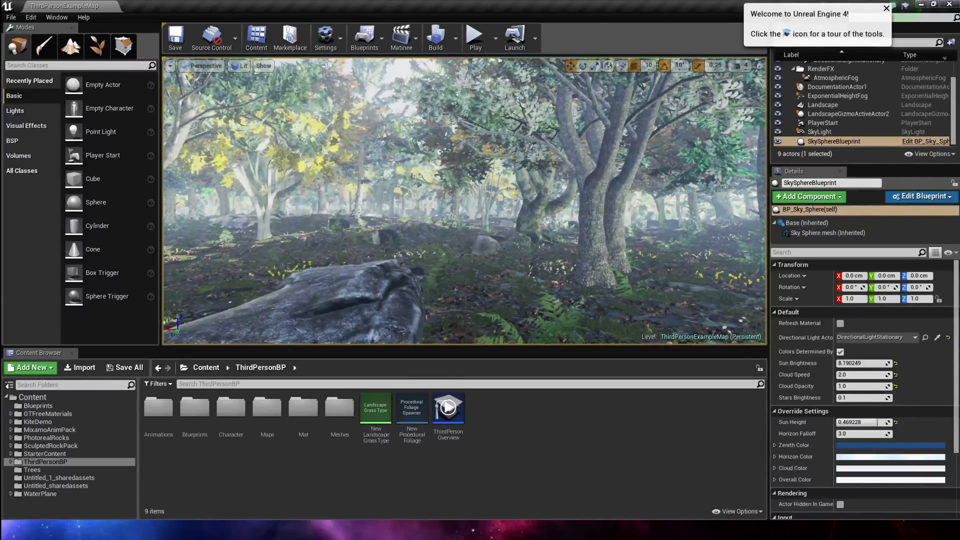
{"action": "right_click_drag", "start_coordinate": [476, 189], "coordinate": [345, 190]}
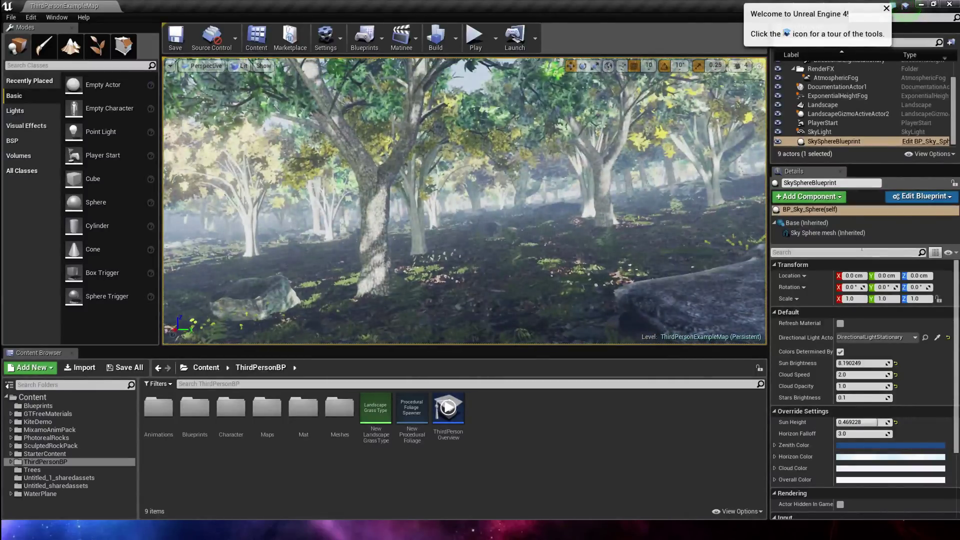
{"action": "right_click_drag", "start_coordinate": [591, 225], "coordinate": [420, 144]}
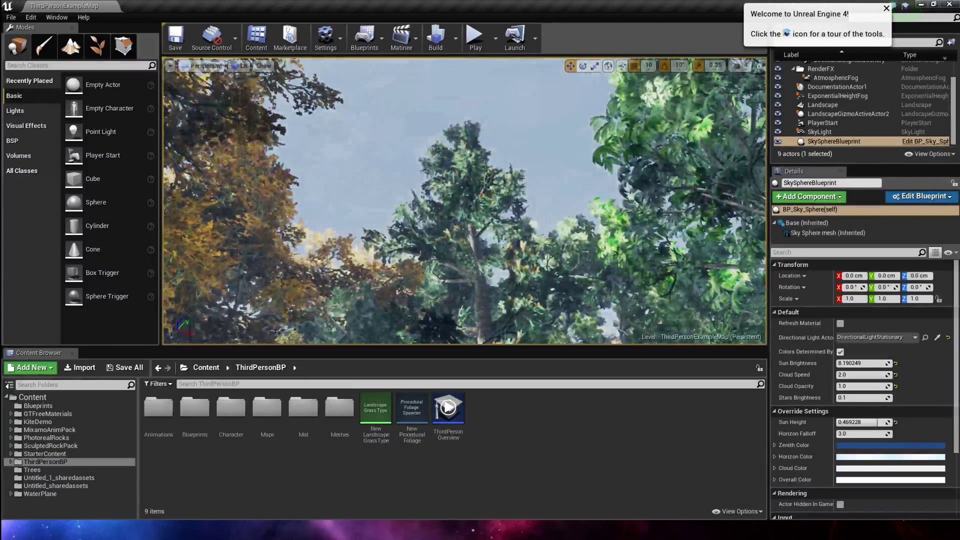
{"action": "scroll", "coordinate": [463, 189], "scroll_direction": "up", "scroll_amount": 5}
{"action": "scroll", "coordinate": [464, 189], "scroll_direction": "down", "scroll_amount": 1}
{"action": "scroll", "coordinate": [464, 189], "scroll_direction": "down", "scroll_amount": 4}
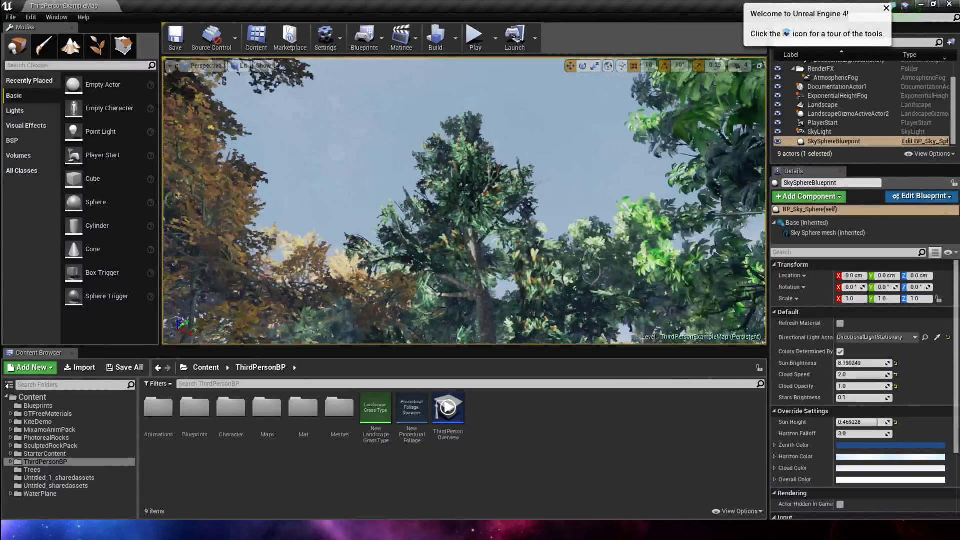
{"action": "right_click_drag", "start_coordinate": [463, 190], "coordinate": [465, 260]}
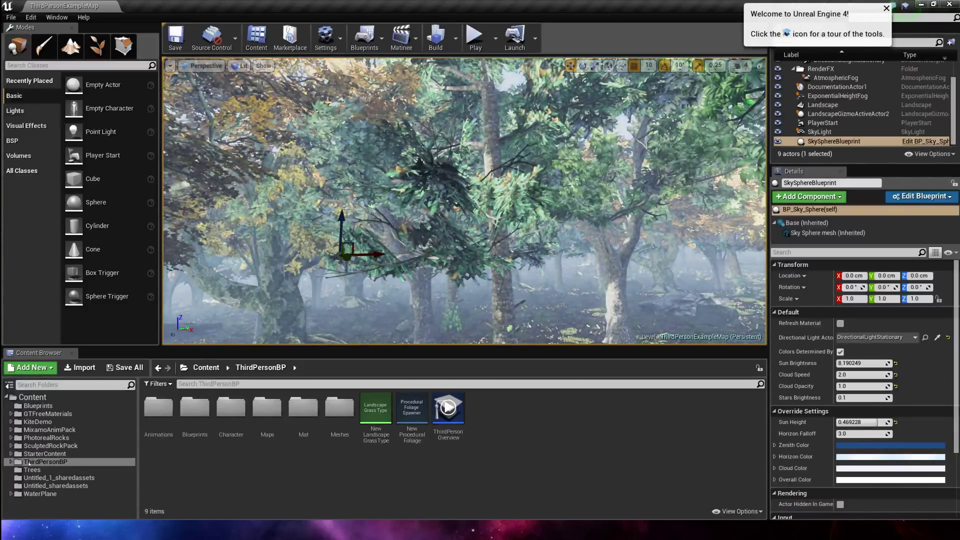
Step: Open the Mat material from the Mat folder inside ThirdPersonBP
{"action": "double_click", "coordinate": [70, 461]}
{"action": "scroll", "coordinate": [70, 460], "scroll_direction": "down", "scroll_amount": 2}
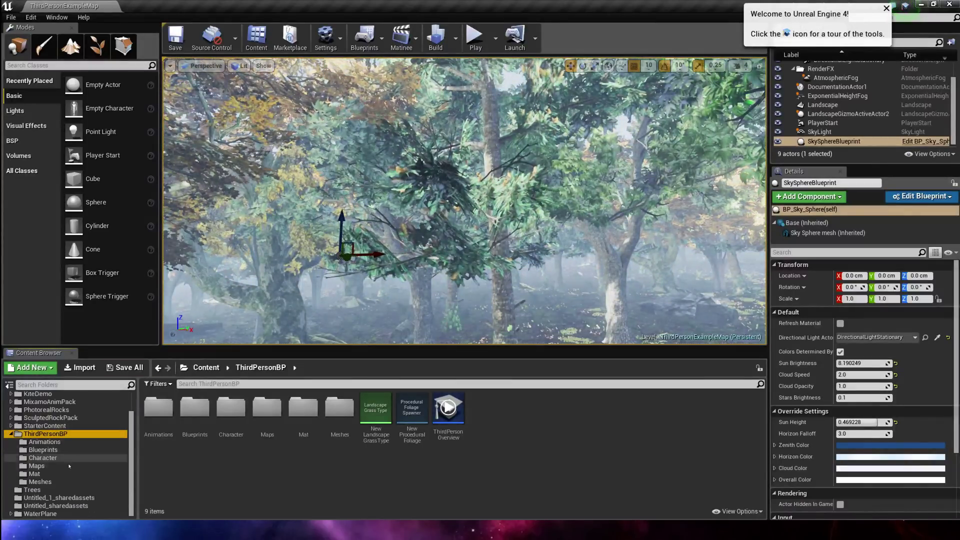
{"action": "left_click", "coordinate": [34, 473]}
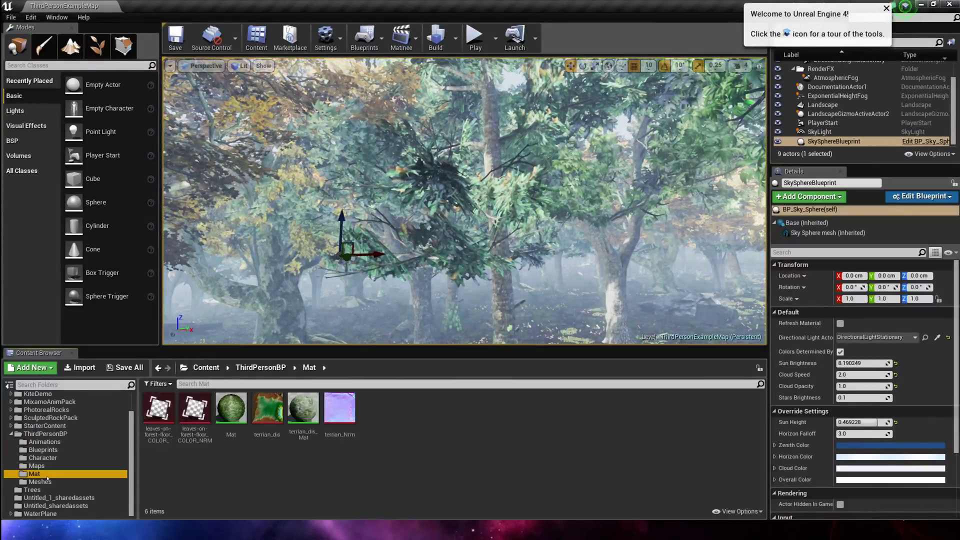
{"action": "double_click", "coordinate": [244, 433]}
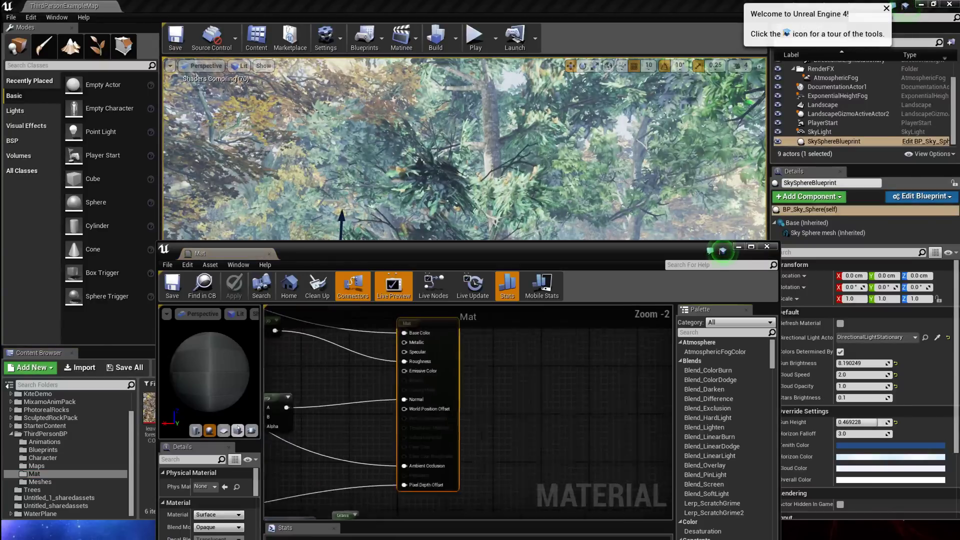
Step: Delete the existing checker pattern, grass output and their texture sample nodes from the lower part of the material graph
{"action": "scroll", "coordinate": [331, 424], "scroll_direction": "down", "scroll_amount": 7}
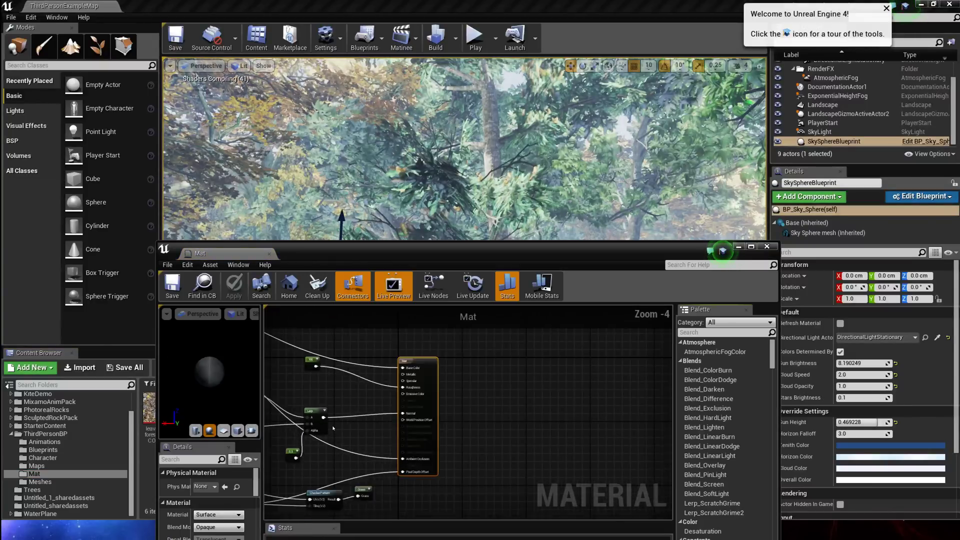
{"action": "right_click_drag", "start_coordinate": [355, 381], "coordinate": [516, 409]}
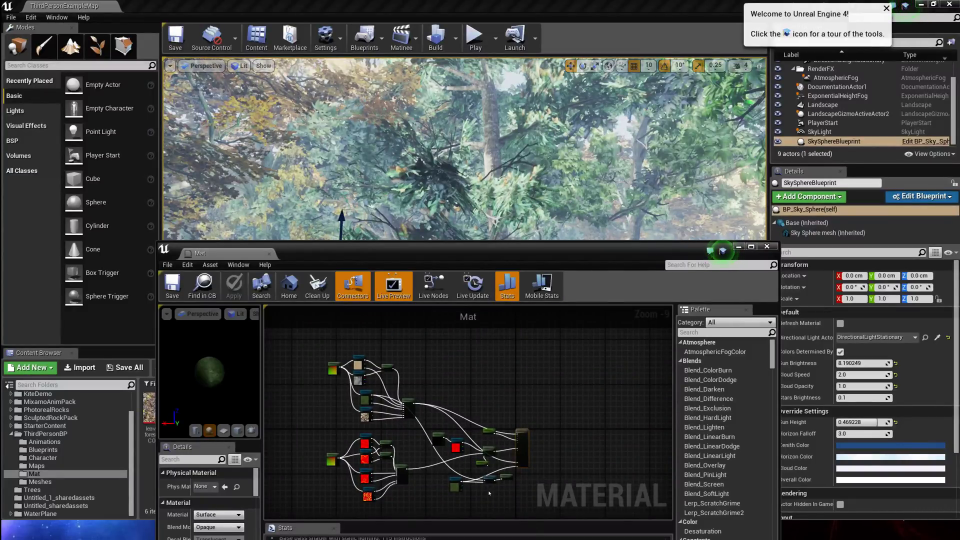
{"action": "scroll", "coordinate": [489, 485], "scroll_direction": "up", "scroll_amount": 2}
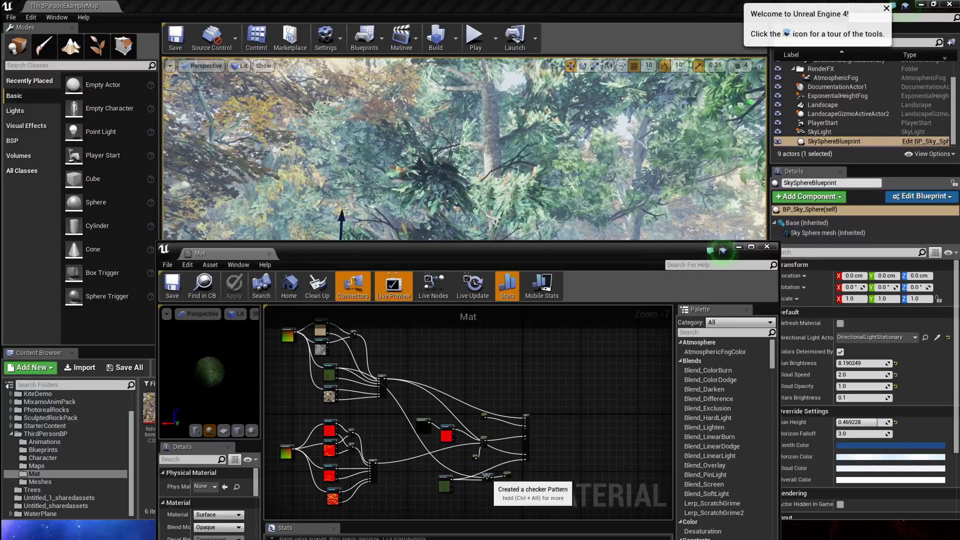
{"action": "left_click", "coordinate": [486, 475]}
{"action": "key", "text": "Delete"}
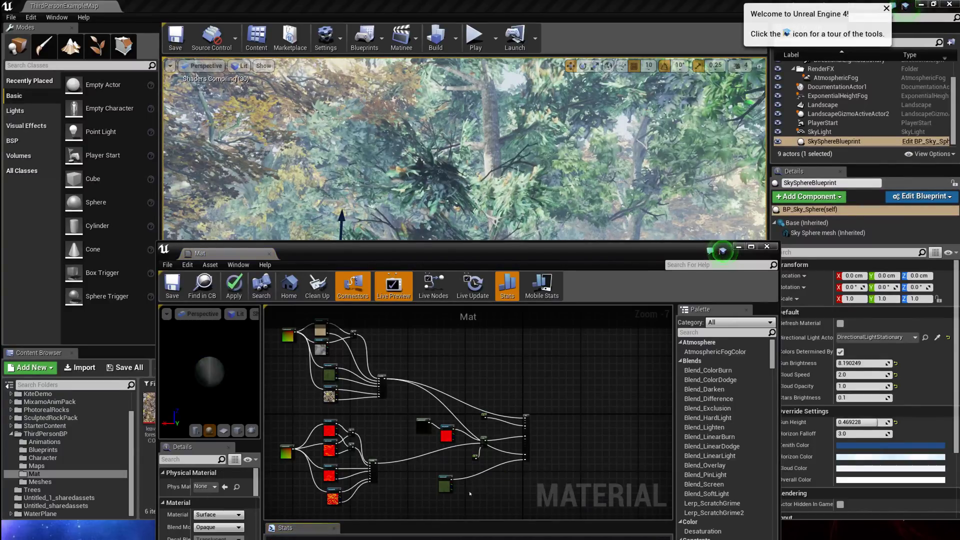
{"action": "left_click", "coordinate": [472, 283]}
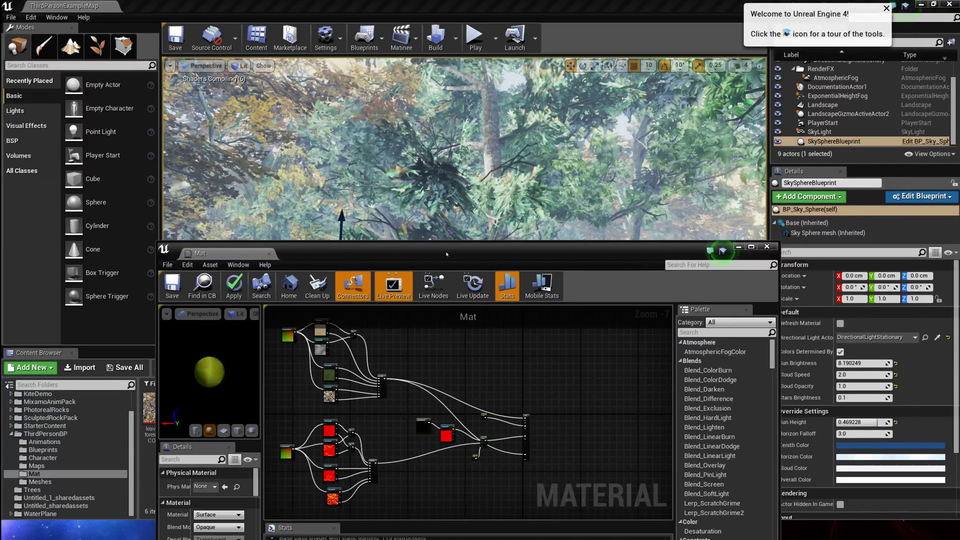
Step: Enlarge the Mat material editor to fill the screen and bring the area beside the main material node into view
{"action": "left_click_drag", "start_coordinate": [445, 250], "coordinate": [466, 0]}
{"action": "right_click_drag", "start_coordinate": [253, 299], "coordinate": [548, 422]}
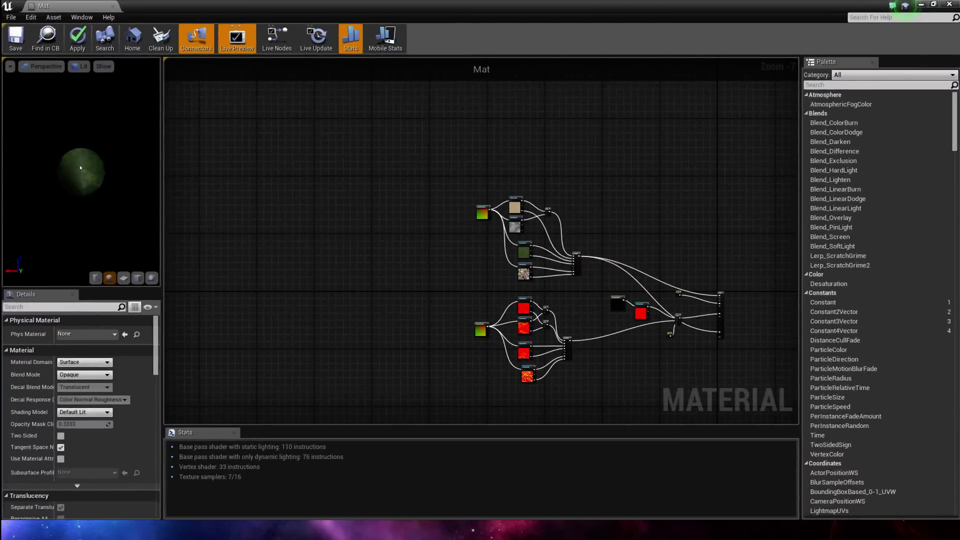
{"action": "scroll", "coordinate": [80, 168], "scroll_direction": "up", "scroll_amount": 5}
{"action": "scroll", "coordinate": [395, 319], "scroll_direction": "up", "scroll_amount": 6}
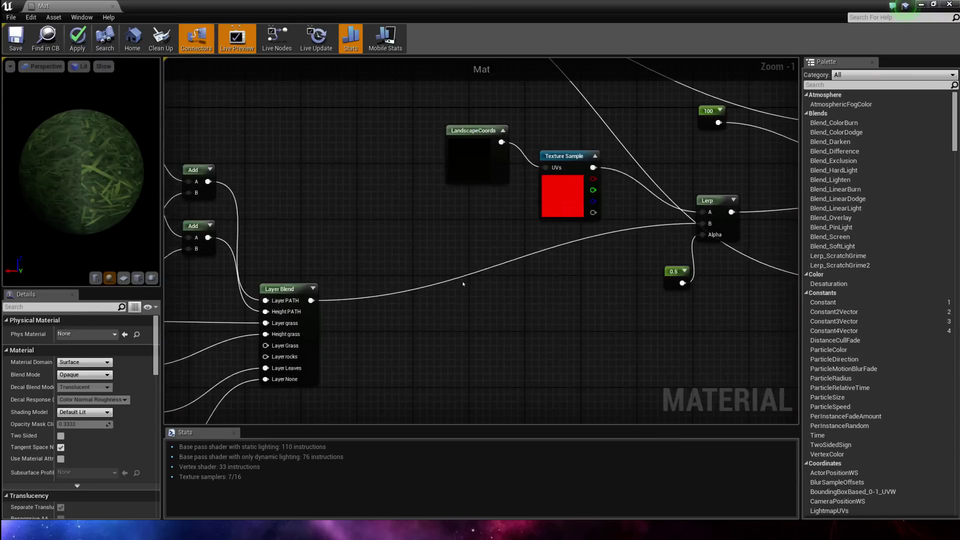
{"action": "right_click_drag", "start_coordinate": [463, 284], "coordinate": [39, 228]}
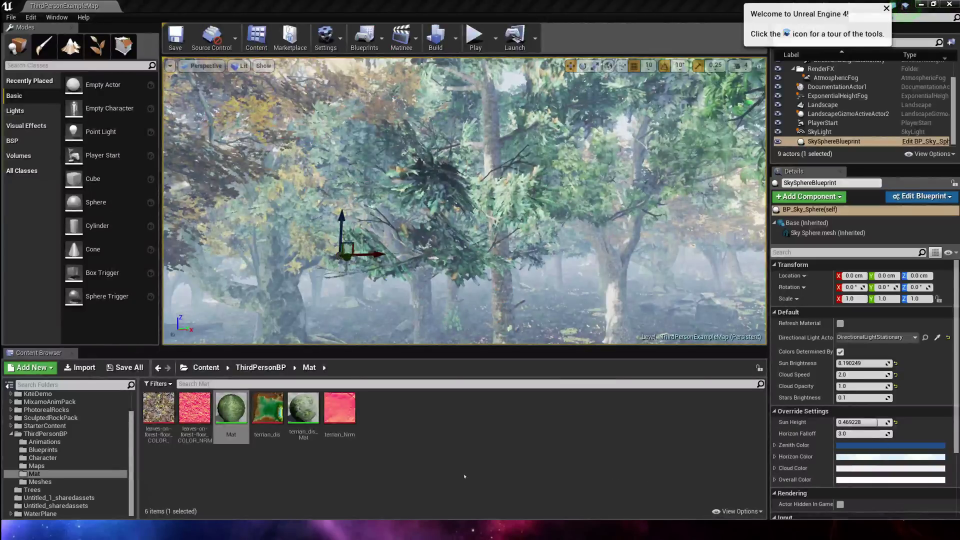
Step: Create a Landscape Grass Type asset named Forest in the Mat folder
{"action": "left_click", "coordinate": [371, 460]}
{"action": "right_click", "coordinate": [382, 461]}
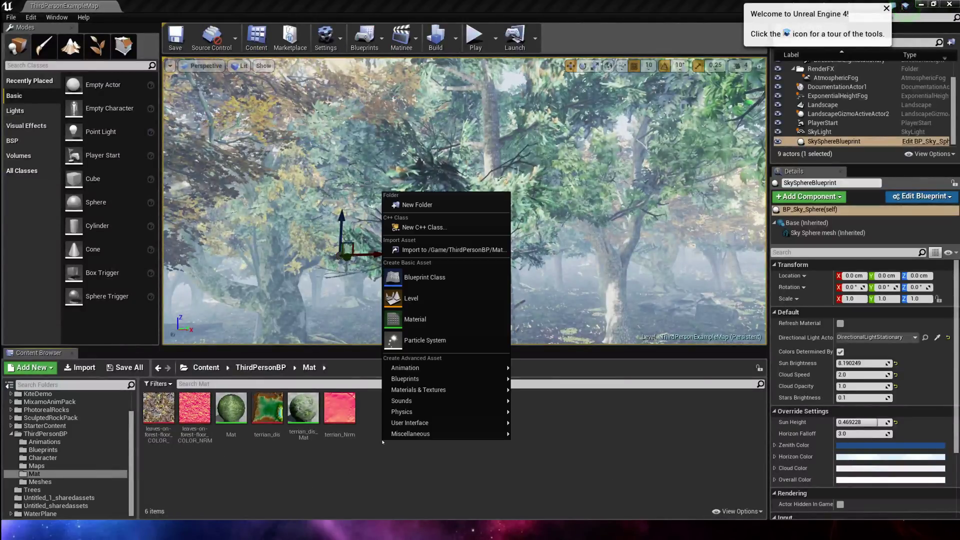
{"action": "mouse_move", "coordinate": [465, 434]}
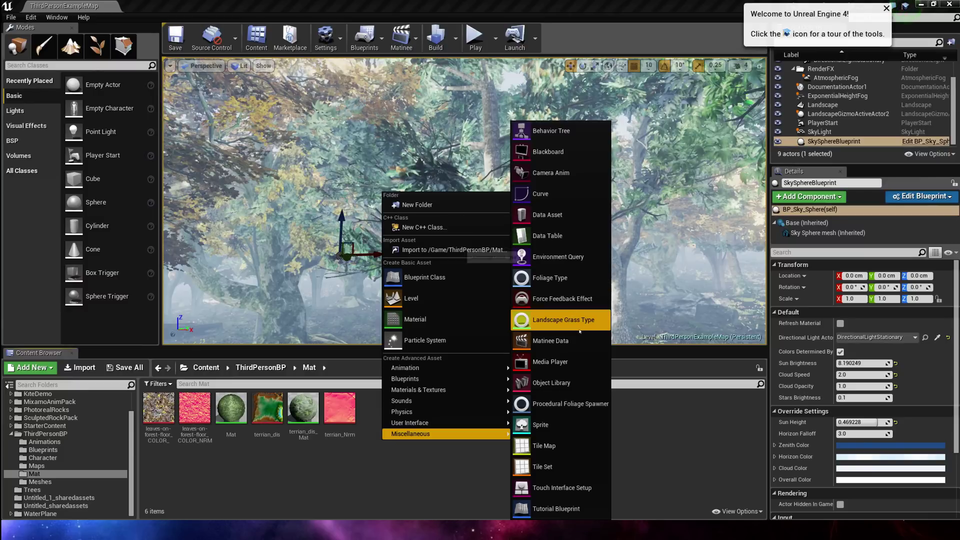
{"action": "left_click", "coordinate": [563, 319]}
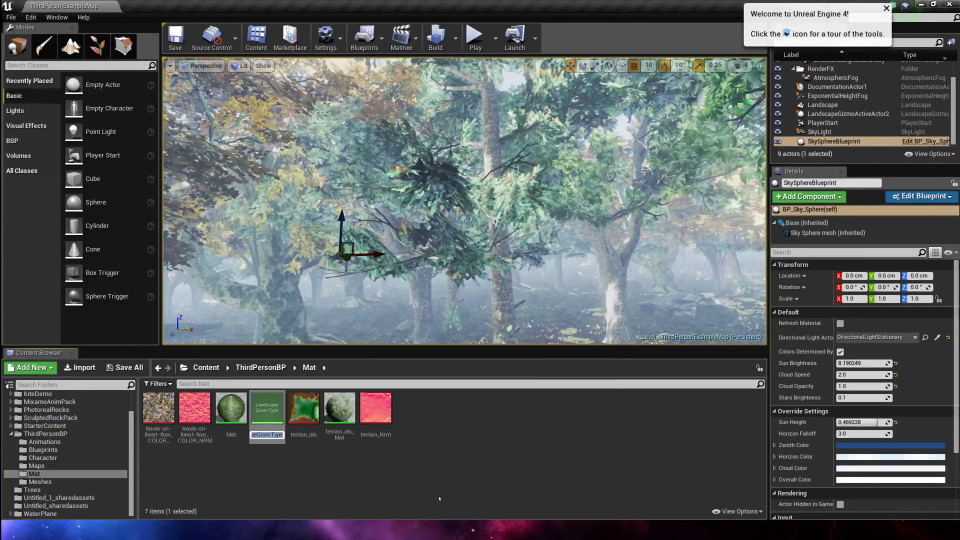
{"action": "key", "text": "BackSpace"}
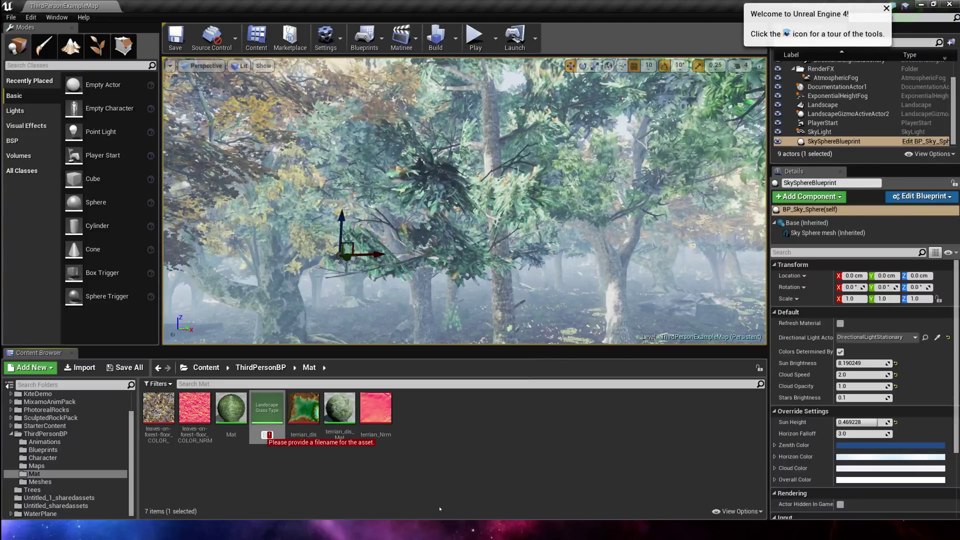
{"action": "type", "text": "Forest"}
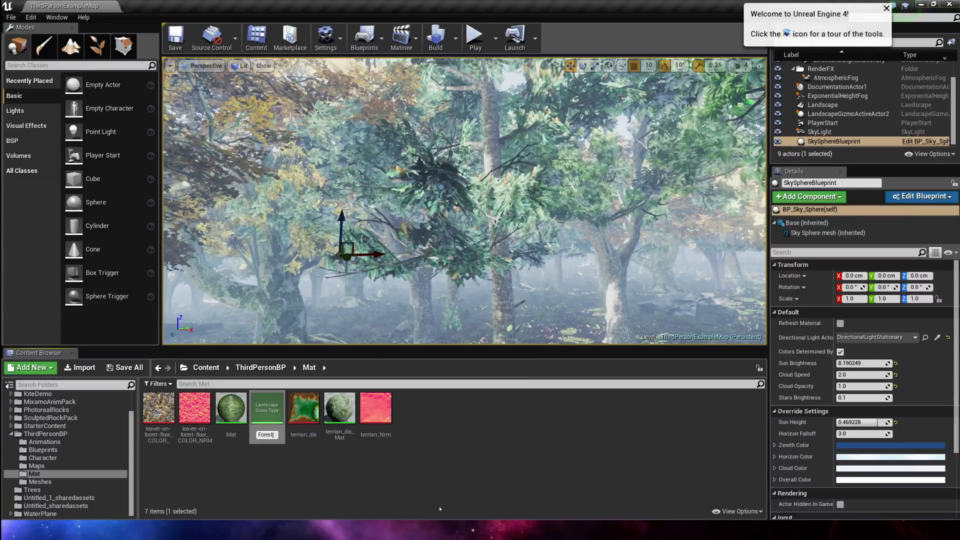
{"action": "key", "text": "Return"}
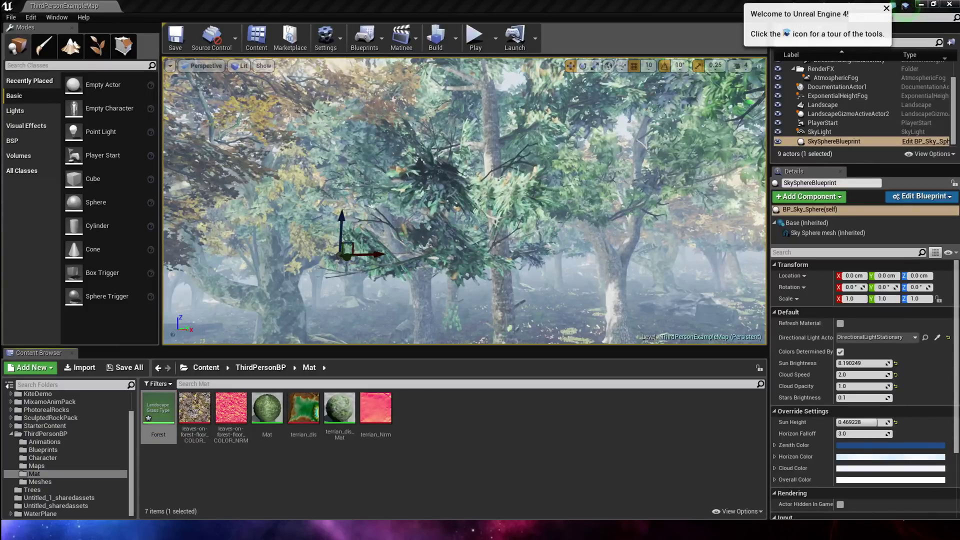
Step: Return to the Mat material graph and add a LandscapeGrassOutput node below the main material node
{"action": "left_click_drag", "start_coordinate": [872, 539], "coordinate": [394, 1]}
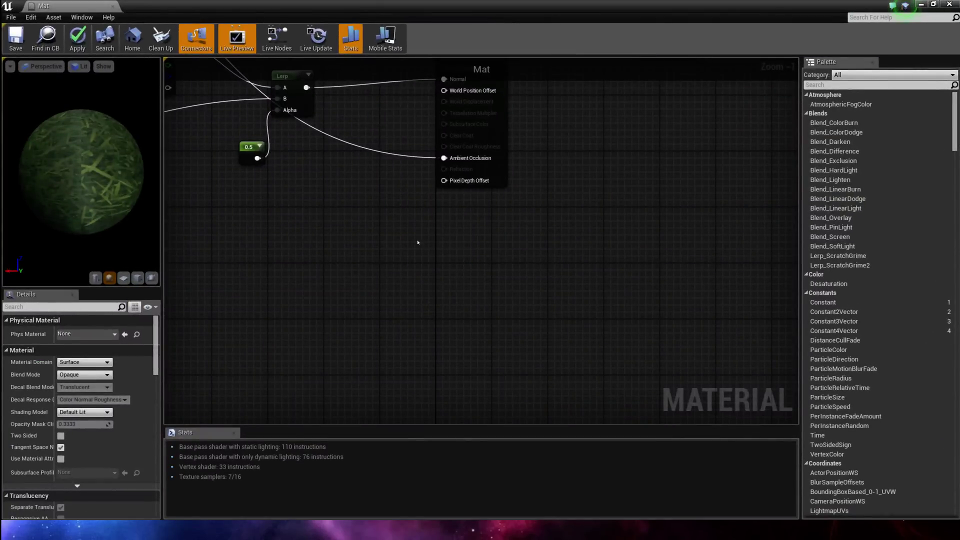
{"action": "right_click_drag", "start_coordinate": [335, 227], "coordinate": [397, 231]}
{"action": "right_click", "coordinate": [354, 274]}
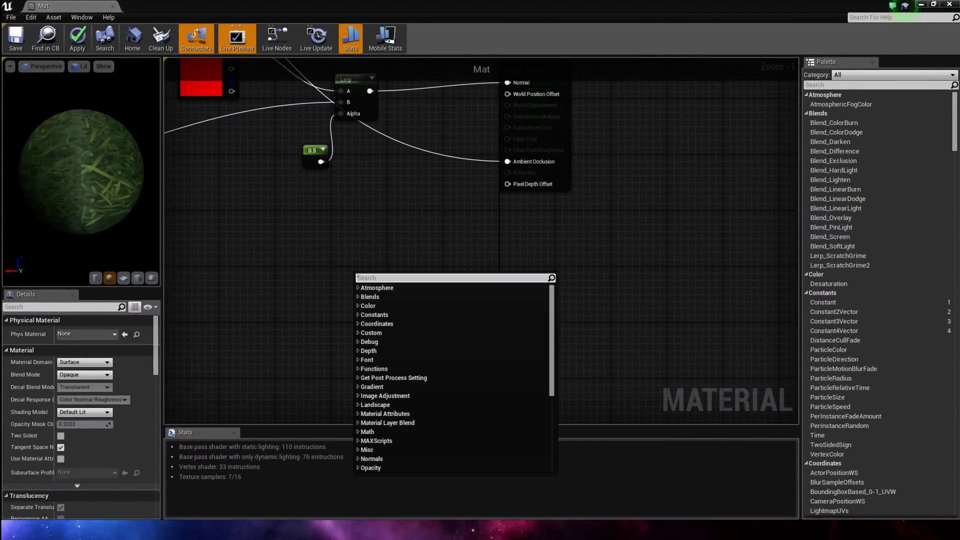
{"action": "type", "text": "gra"}
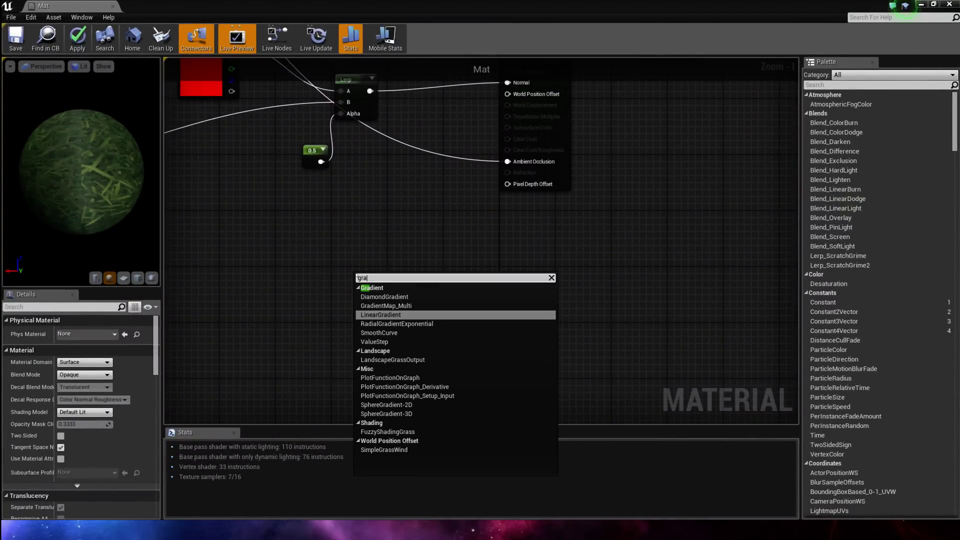
{"action": "type", "text": "ss"}
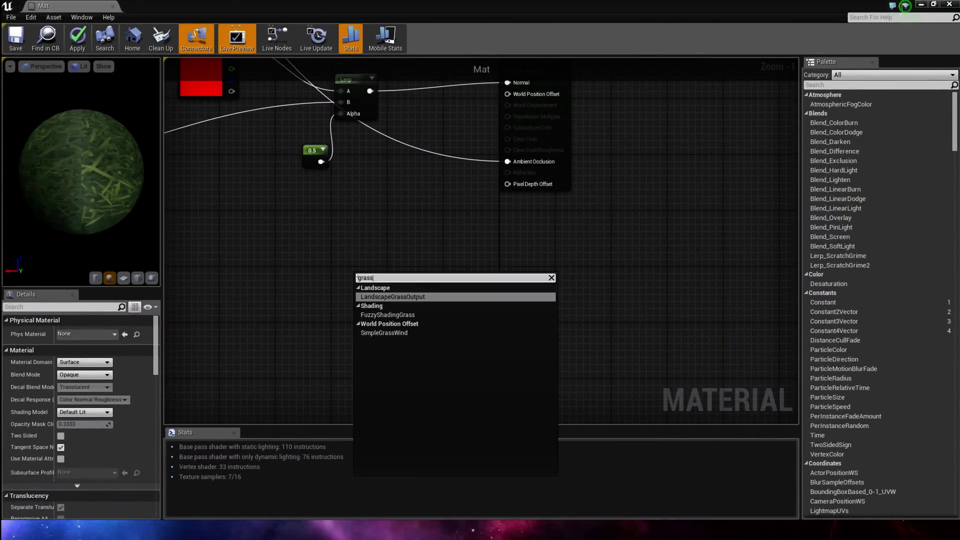
{"action": "left_click", "coordinate": [402, 297]}
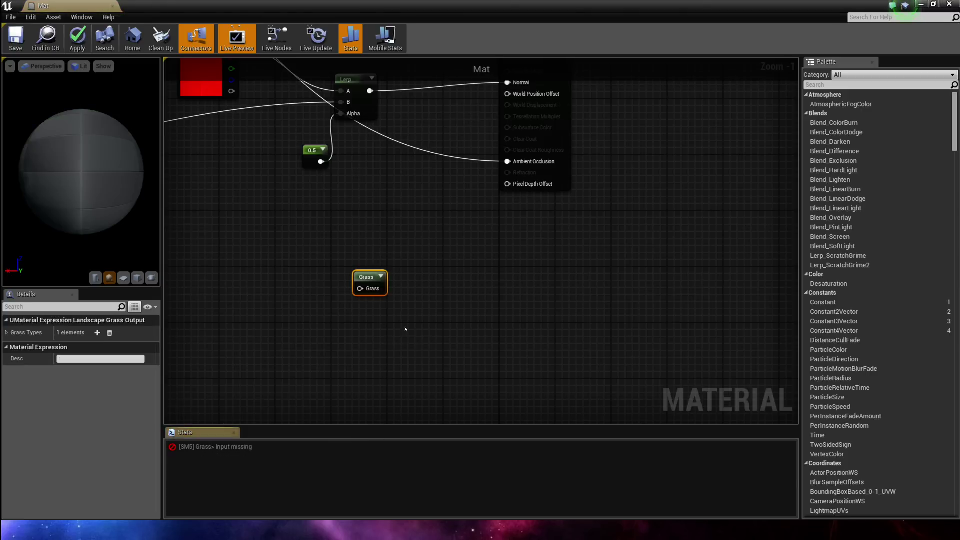
Step: Add a CheckerPattern node beside the Grass output node and connect its Result to the Grass input
{"action": "right_click_drag", "start_coordinate": [403, 298], "coordinate": [572, 286]}
{"action": "left_click_drag", "start_coordinate": [539, 264], "coordinate": [629, 260]}
{"action": "right_click", "coordinate": [514, 257]}
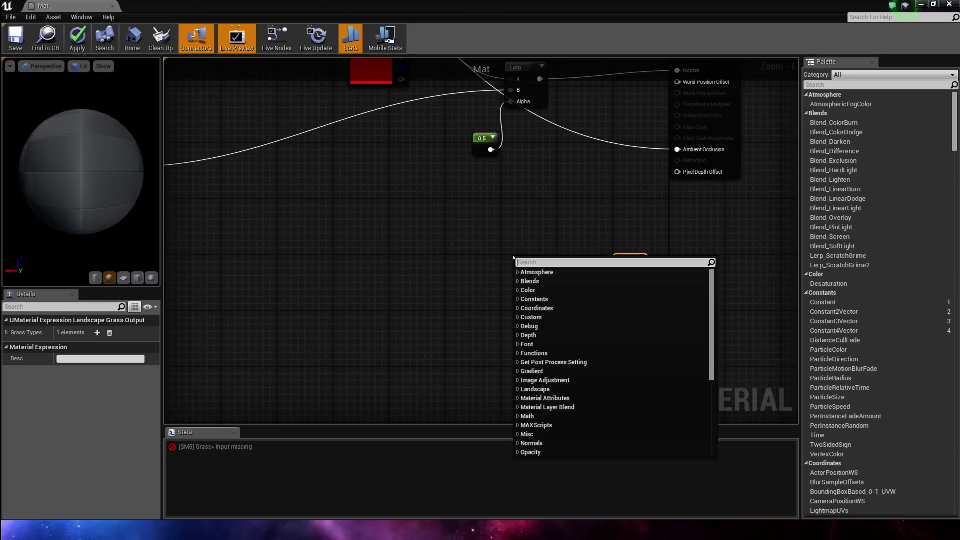
{"action": "type", "text": "checker"}
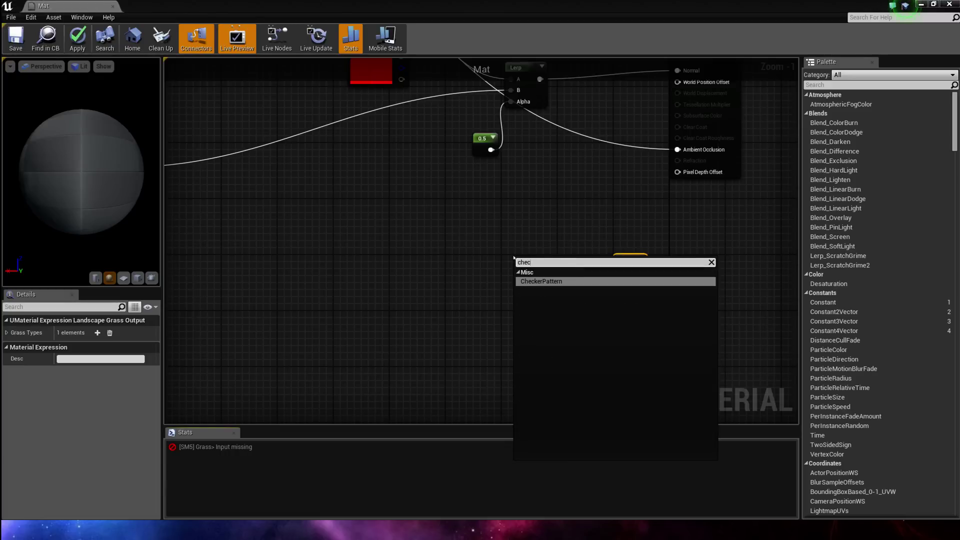
{"action": "key", "text": "Return"}
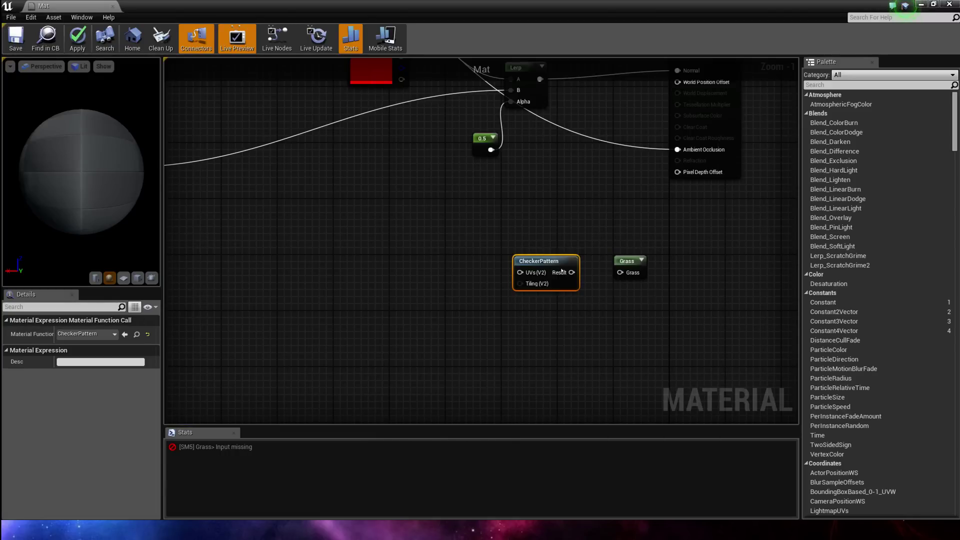
{"action": "left_click_drag", "start_coordinate": [571, 272], "coordinate": [620, 272]}
Step: Connect the grass and leaves texture samples to the UVs and Tiling inputs of the CheckerPattern node
{"action": "right_click_drag", "start_coordinate": [474, 200], "coordinate": [873, 539]}
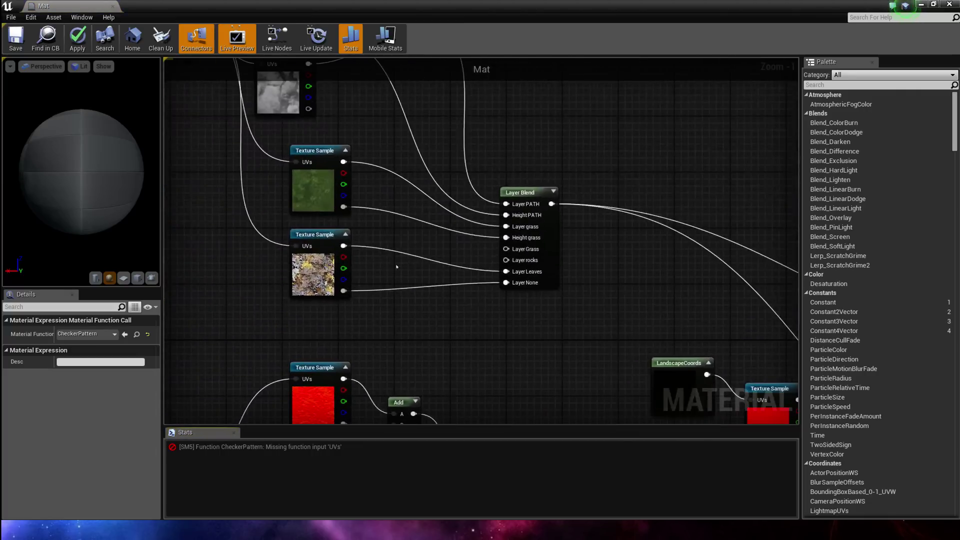
{"action": "left_click_drag", "start_coordinate": [344, 162], "coordinate": [245, 226]}
{"action": "right_click_drag", "start_coordinate": [342, 305], "coordinate": [632, 375]}
{"action": "right_click_drag", "start_coordinate": [465, 299], "coordinate": [799, 426]}
{"action": "right_click_drag", "start_coordinate": [459, 196], "coordinate": [400, 2]}
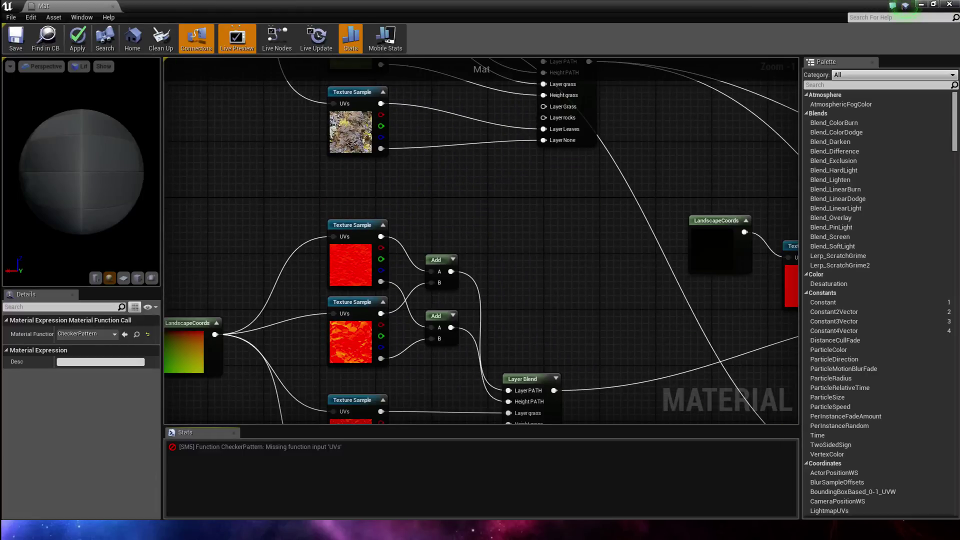
{"action": "left_click_drag", "start_coordinate": [382, 104], "coordinate": [543, 365]}
{"action": "right_click_drag", "start_coordinate": [552, 324], "coordinate": [444, 182]}
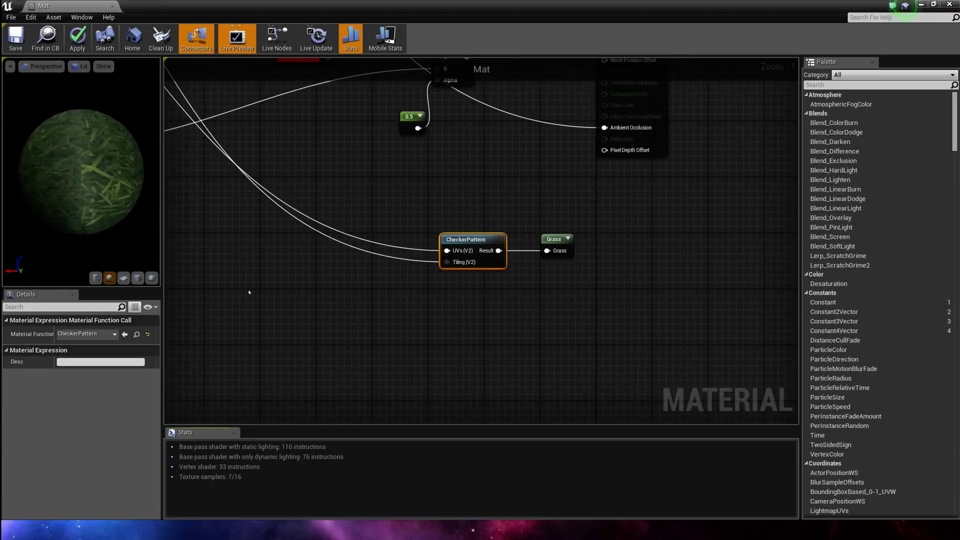
Step: Add a second grass type element to the Grass output node and assign Forest as its Grass Type
{"action": "left_click", "coordinate": [556, 244]}
{"action": "left_click", "coordinate": [98, 333]}
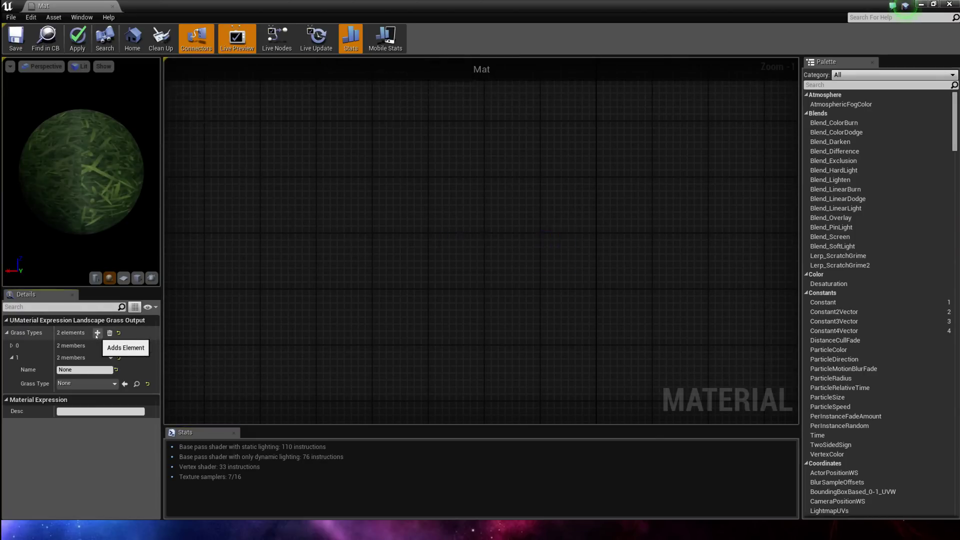
{"action": "left_click", "coordinate": [86, 383]}
{"action": "left_click", "coordinate": [107, 245]}
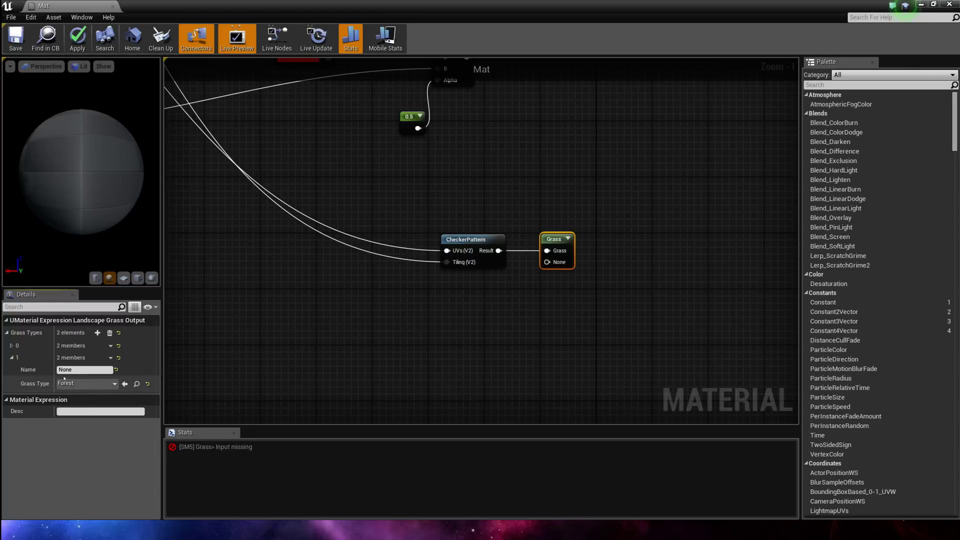
Step: Set Forest as the Grass Type of the Grass element and try to apply the material
{"action": "left_click", "coordinate": [12, 346]}
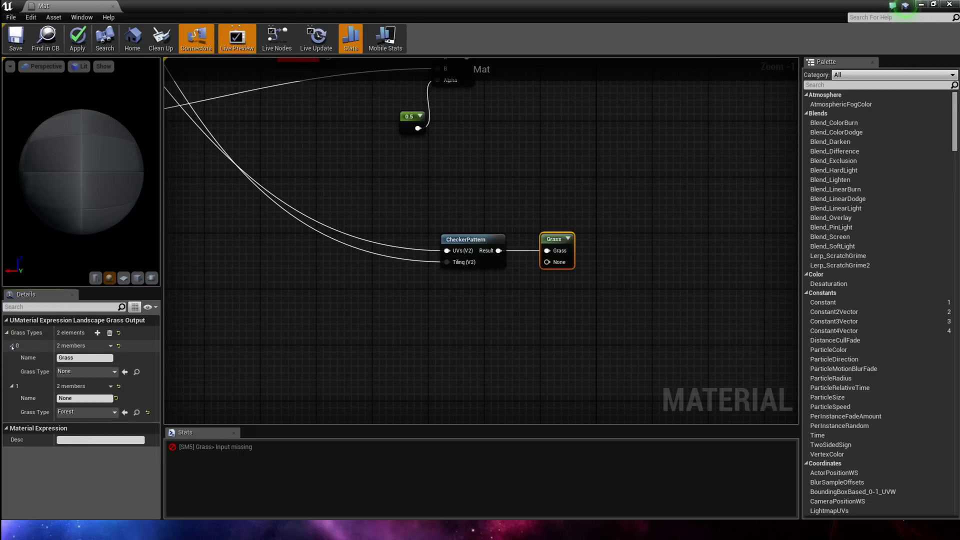
{"action": "left_click", "coordinate": [86, 371]}
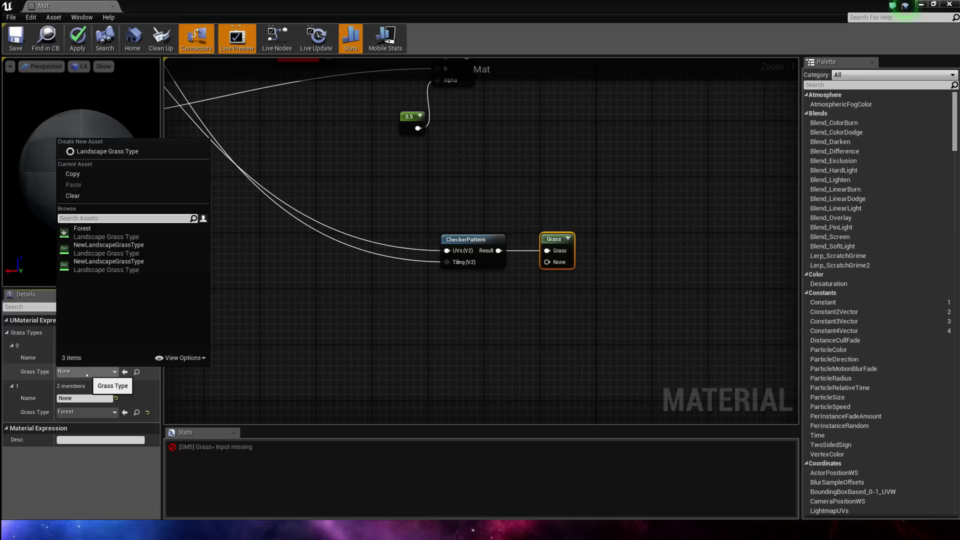
{"action": "left_click", "coordinate": [92, 233]}
{"action": "left_click", "coordinate": [77, 39]}
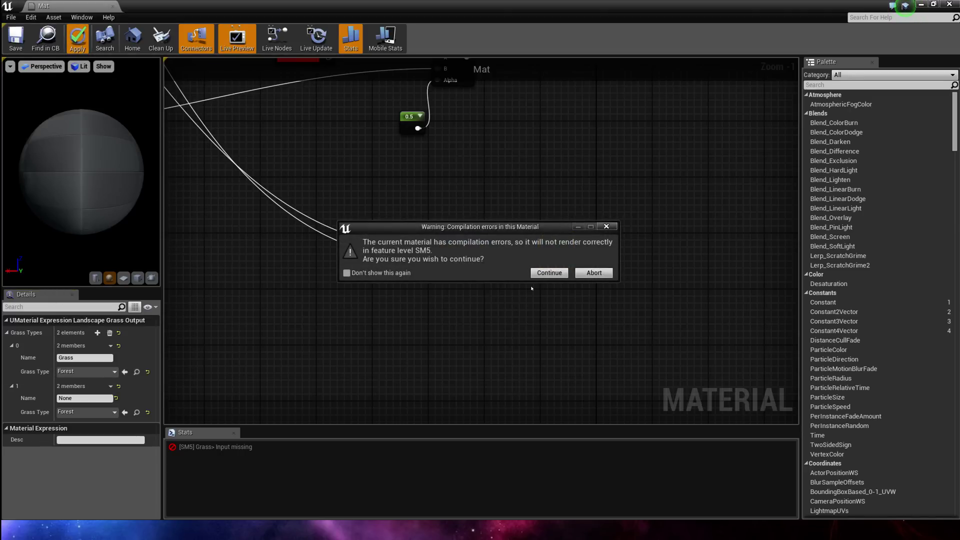
{"action": "left_click", "coordinate": [594, 272]}
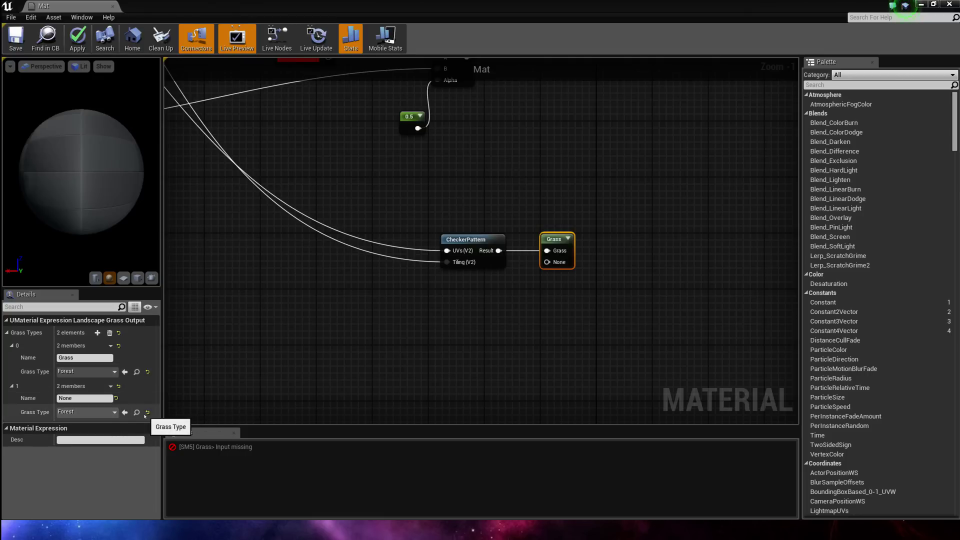
Step: Clear the Grass output node's Grass Types list and add a single new element that uses Forest
{"action": "left_click", "coordinate": [110, 333]}
{"action": "left_click", "coordinate": [98, 333]}
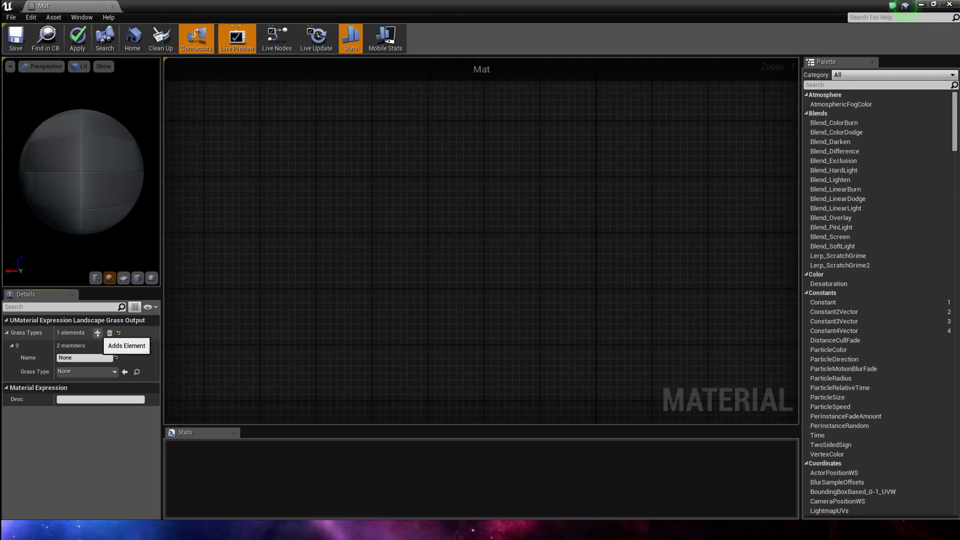
{"action": "left_click", "coordinate": [85, 371]}
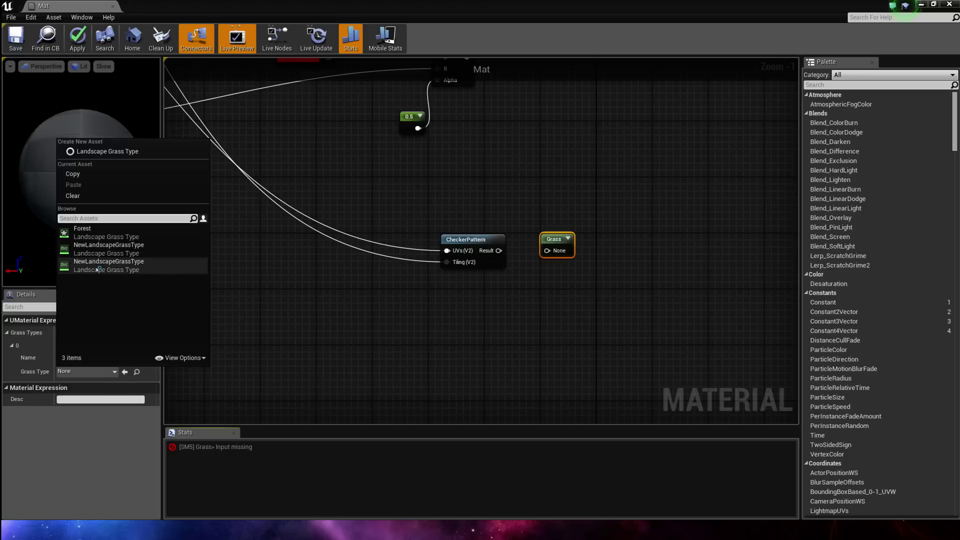
{"action": "left_click", "coordinate": [132, 234]}
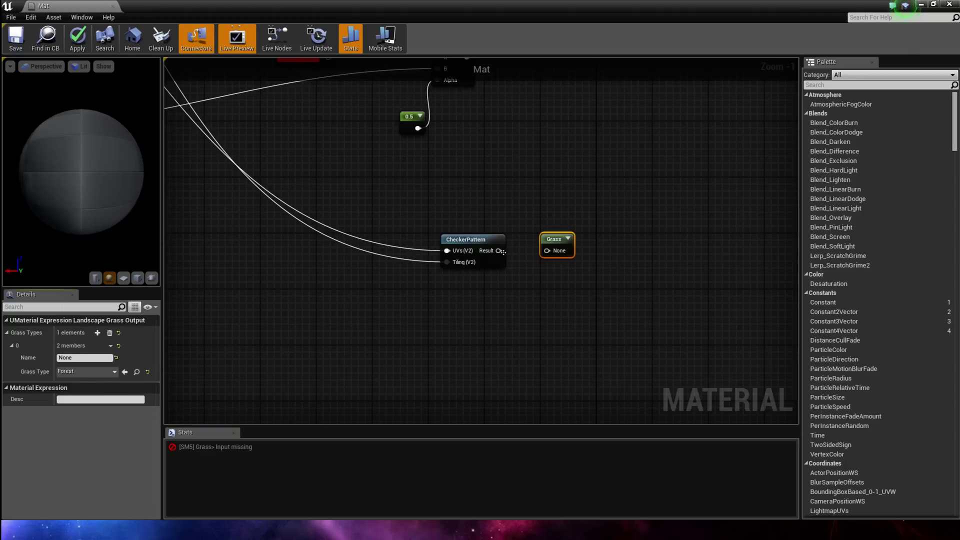
Step: Connect the CheckerPattern Result to the new input of the Grass output node, then save and close the Mat material
{"action": "left_click_drag", "start_coordinate": [502, 251], "coordinate": [548, 250]}
{"action": "left_click", "coordinate": [15, 37]}
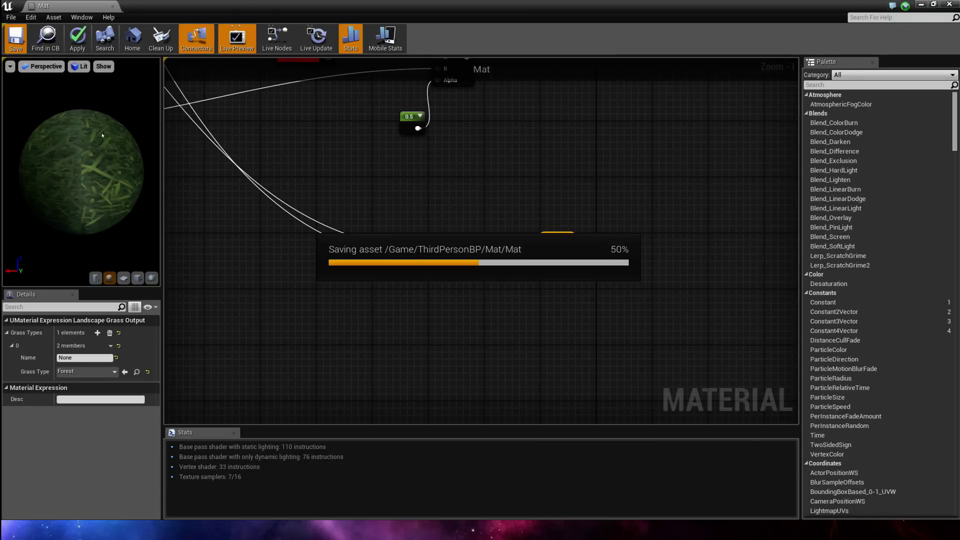
{"action": "left_click", "coordinate": [948, 4]}
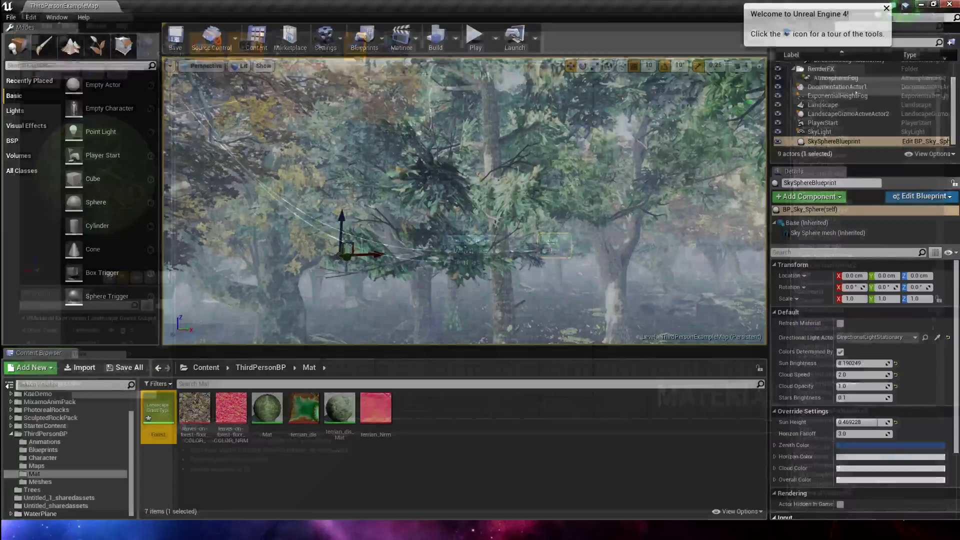
Step: Open the Forest landscape grass type asset in a smaller window and add one grass variety element
{"action": "double_click", "coordinate": [155, 415]}
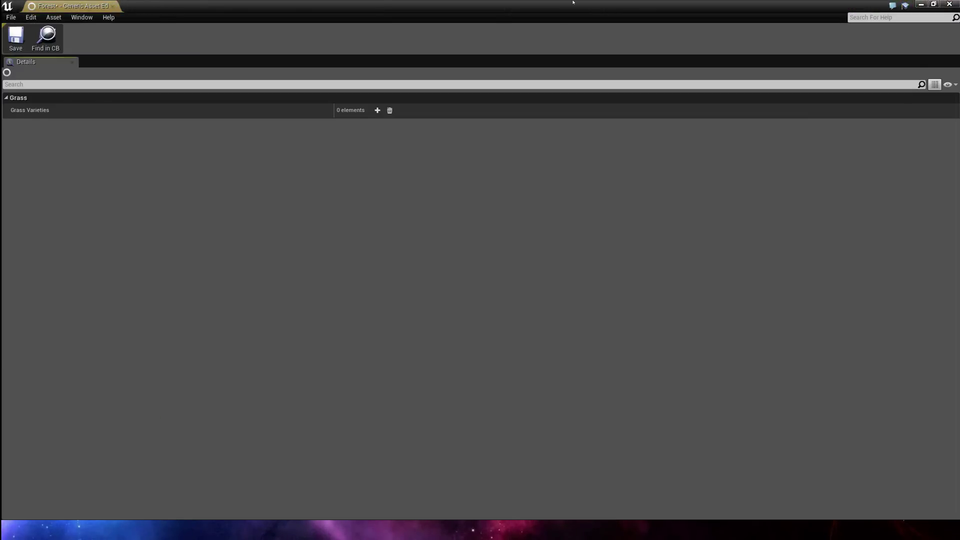
{"action": "left_click_drag", "start_coordinate": [572, 3], "coordinate": [527, 128]}
{"action": "left_click", "coordinate": [473, 239]}
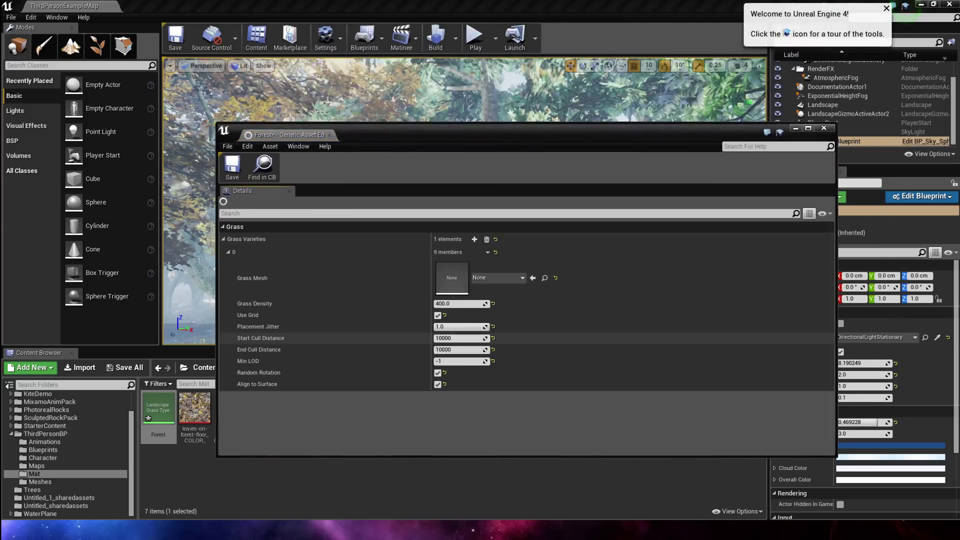
{"action": "left_click", "coordinate": [492, 278]}
{"action": "left_click", "coordinate": [492, 281]}
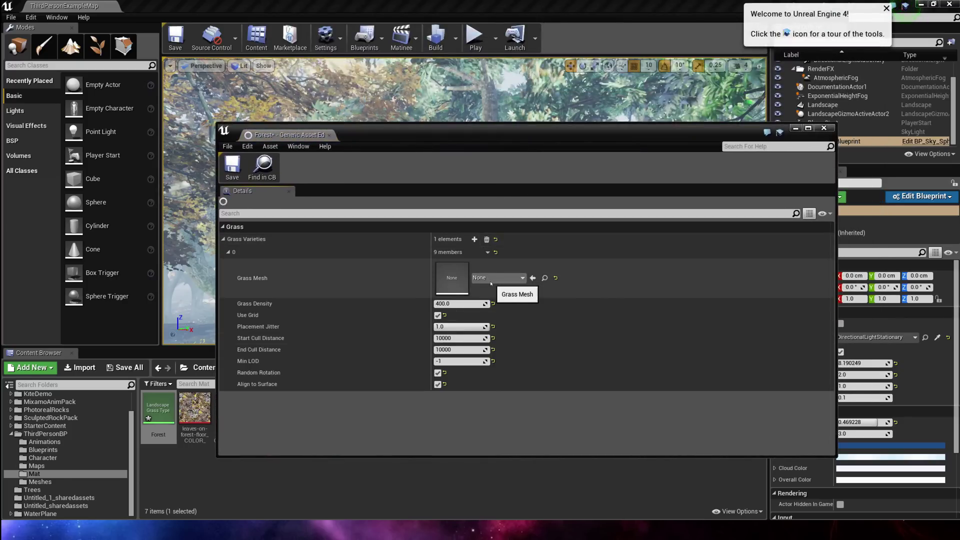
Step: Assign the Mat material as the Landscape Material of the Landscape actor, moving the Forest window out of the way
{"action": "left_click_drag", "start_coordinate": [549, 128], "coordinate": [226, 451]}
{"action": "left_click", "coordinate": [508, 322]}
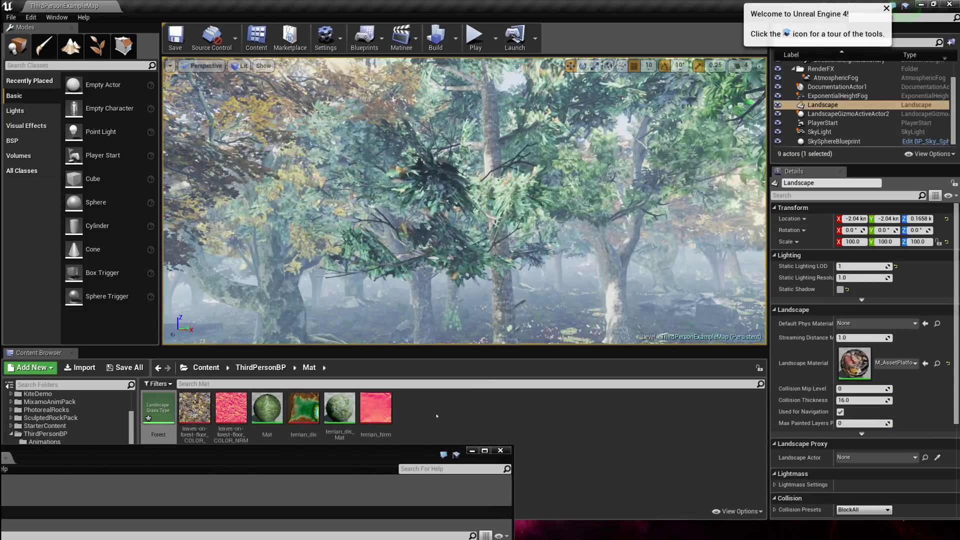
{"action": "left_click_drag", "start_coordinate": [257, 414], "coordinate": [854, 364]}
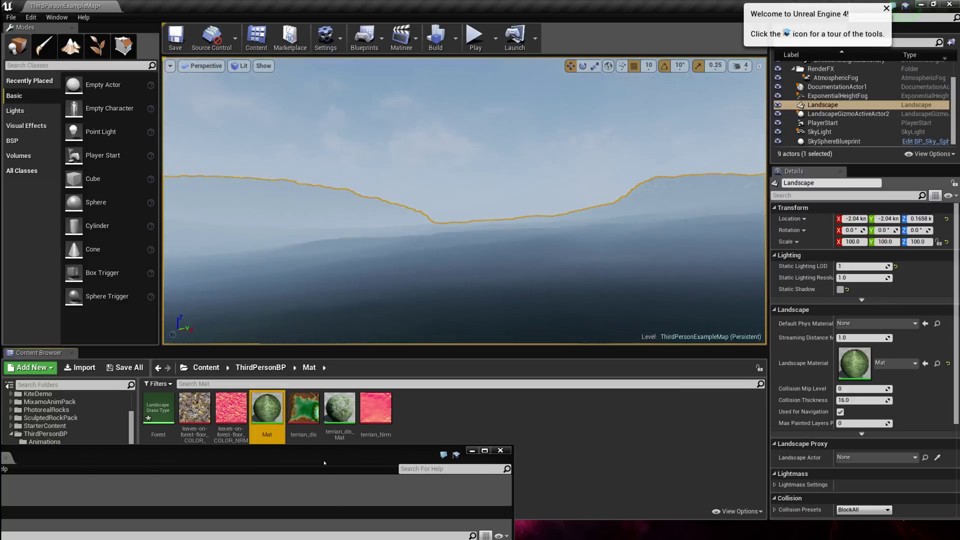
{"action": "left_click_drag", "start_coordinate": [323, 459], "coordinate": [1, 480]}
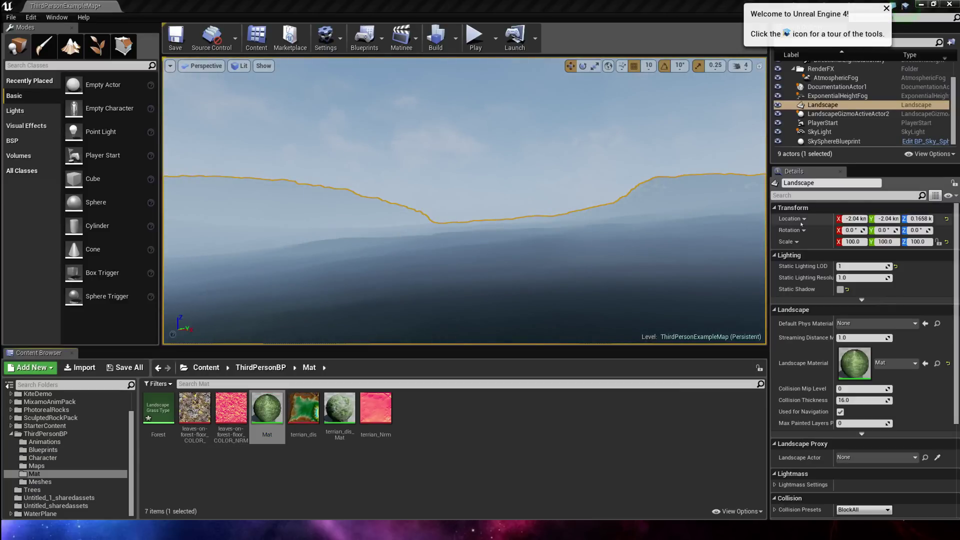
{"action": "right_click_drag", "start_coordinate": [464, 200], "coordinate": [620, 202]}
Step: In the Forest grass type, set the first variety's density to 0.1 and its mesh to SM_GroundRevealRock001, and save the asset
{"action": "left_click_drag", "start_coordinate": [959, 439], "coordinate": [357, 327]}
{"action": "double_click", "coordinate": [356, 324]}
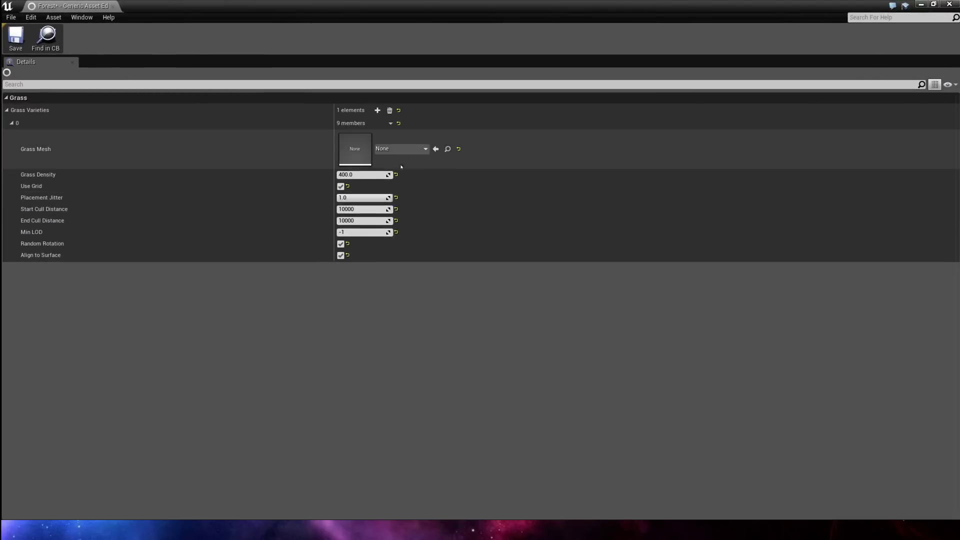
{"action": "left_click", "coordinate": [358, 173]}
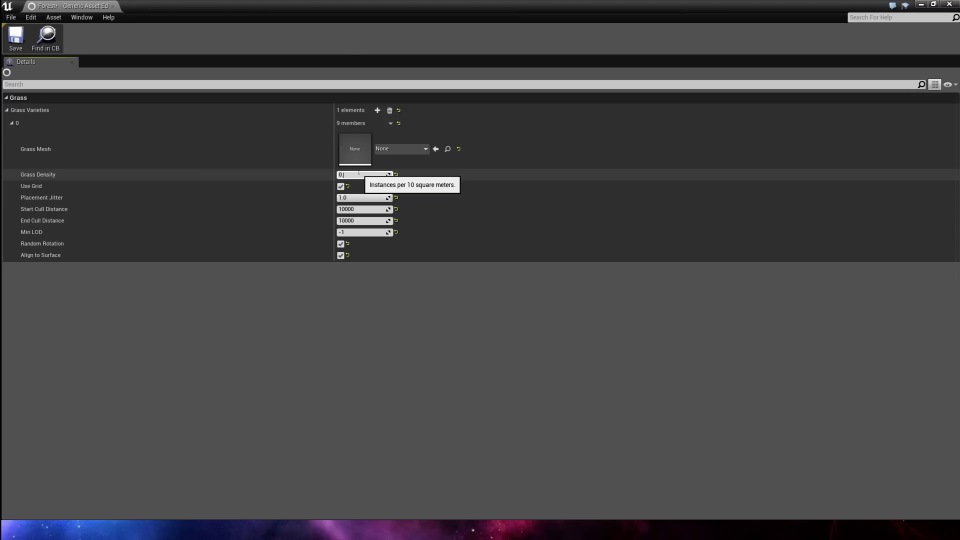
{"action": "left_click", "coordinate": [388, 149]}
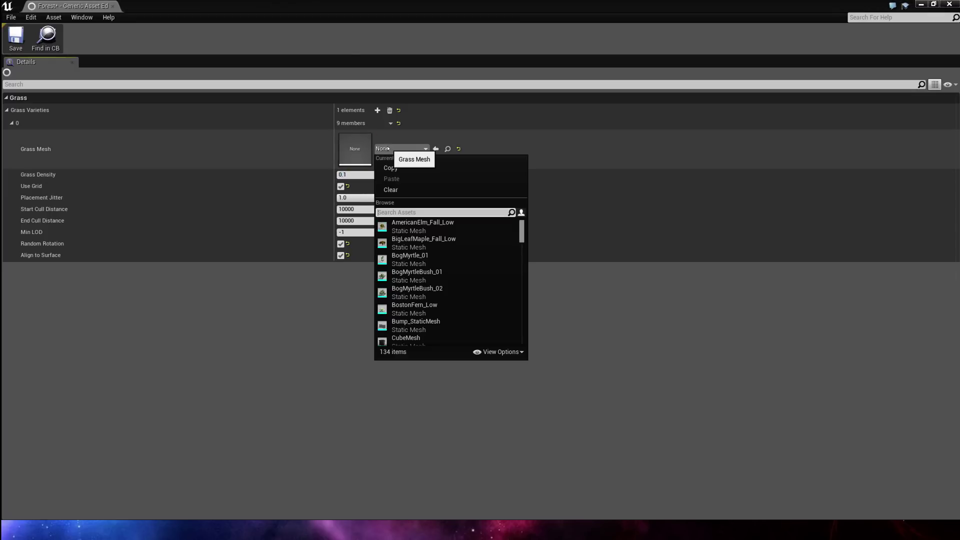
{"action": "type", "text": "rock"}
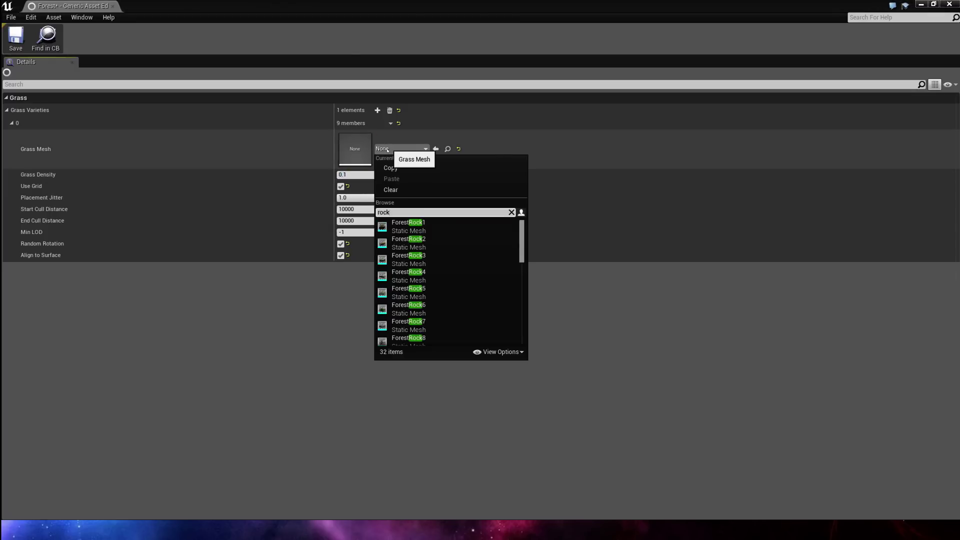
{"action": "scroll", "coordinate": [448, 269], "scroll_direction": "down", "scroll_amount": 2}
{"action": "scroll", "coordinate": [448, 270], "scroll_direction": "down", "scroll_amount": 10}
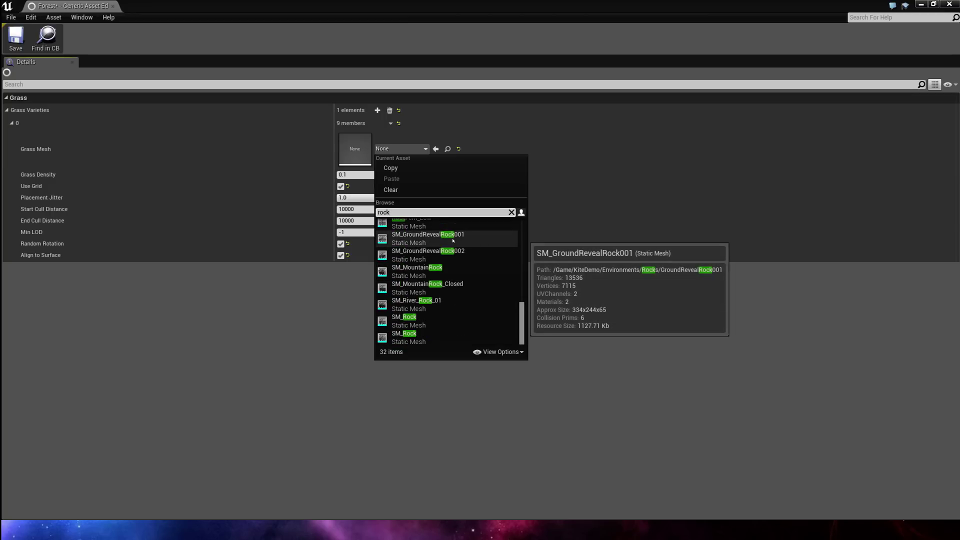
{"action": "left_click", "coordinate": [453, 241]}
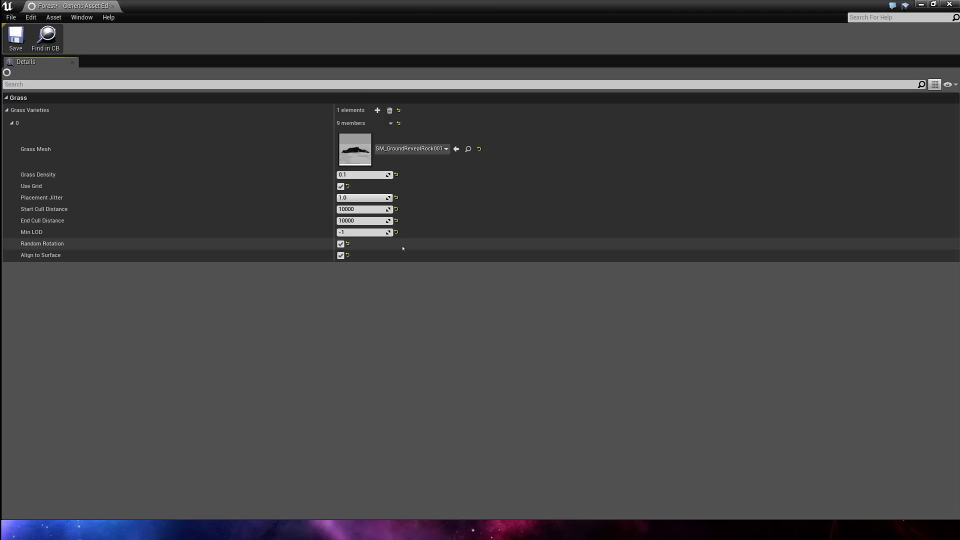
{"action": "left_click", "coordinate": [10, 35]}
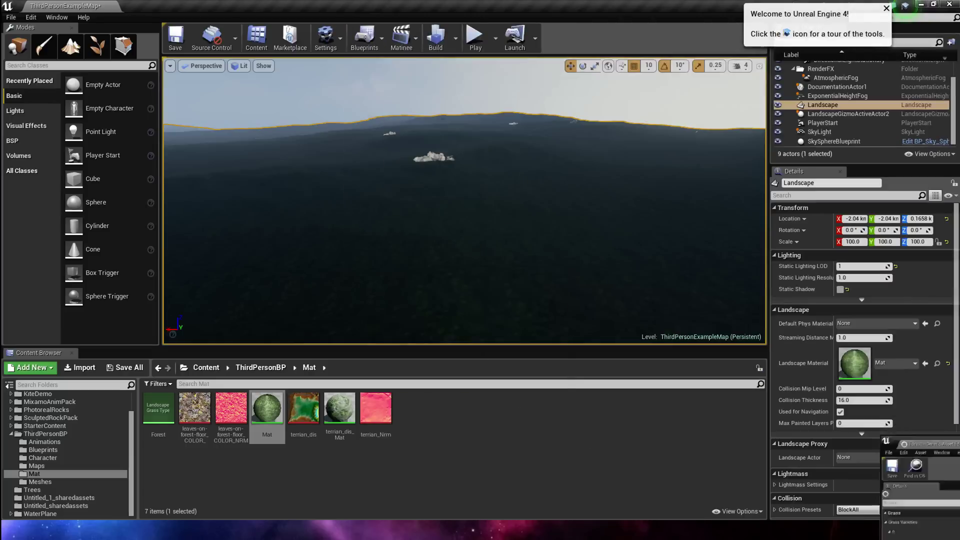
Step: Look over the rocks on the terrain, then add a second grass variety to the Forest asset with a Grass Density of 100
{"action": "right_click_drag", "start_coordinate": [464, 200], "coordinate": [370, 215]}
{"action": "mouse_move", "coordinate": [546, 205]}
{"action": "right_mouse_down"}
{"action": "mouse_move", "coordinate": [592, 239]}
{"action": "mouse_move", "coordinate": [545, 205]}
{"action": "right_mouse_up"}
{"action": "key", "text": "w"}
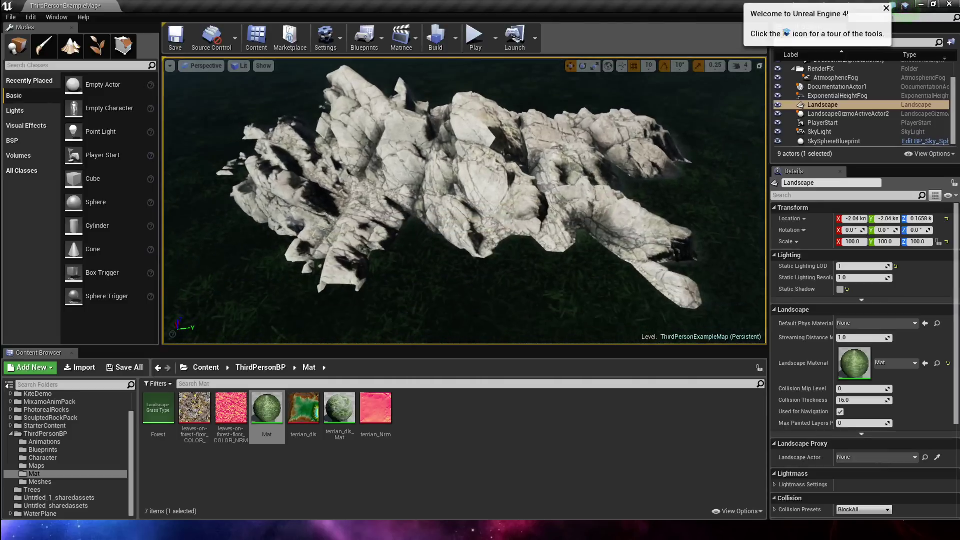
{"action": "double_click", "coordinate": [158, 407]}
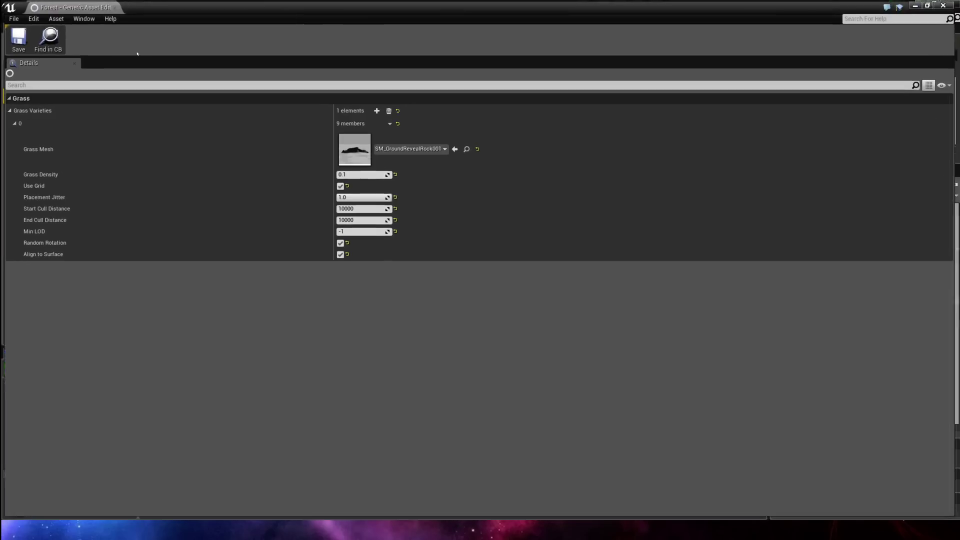
{"action": "left_click", "coordinate": [377, 111]}
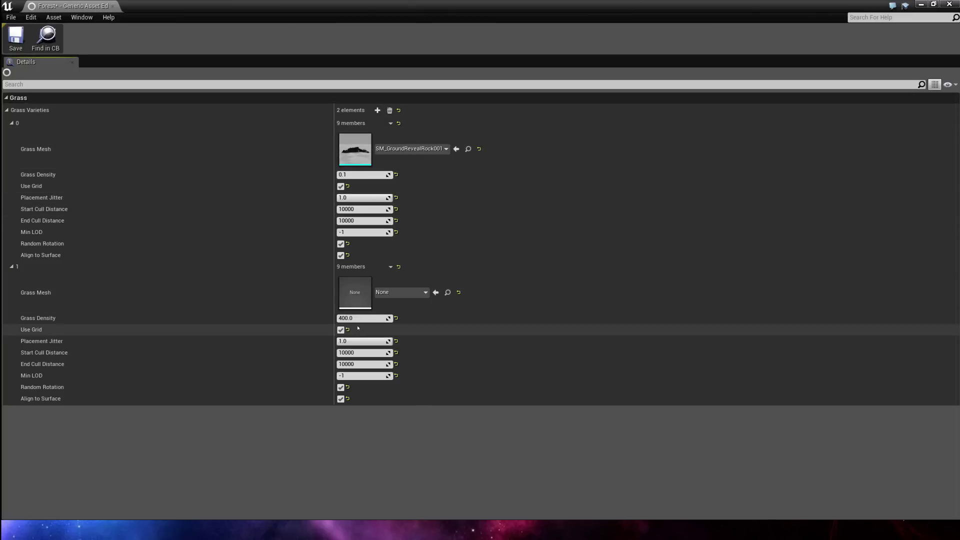
{"action": "left_click", "coordinate": [356, 319]}
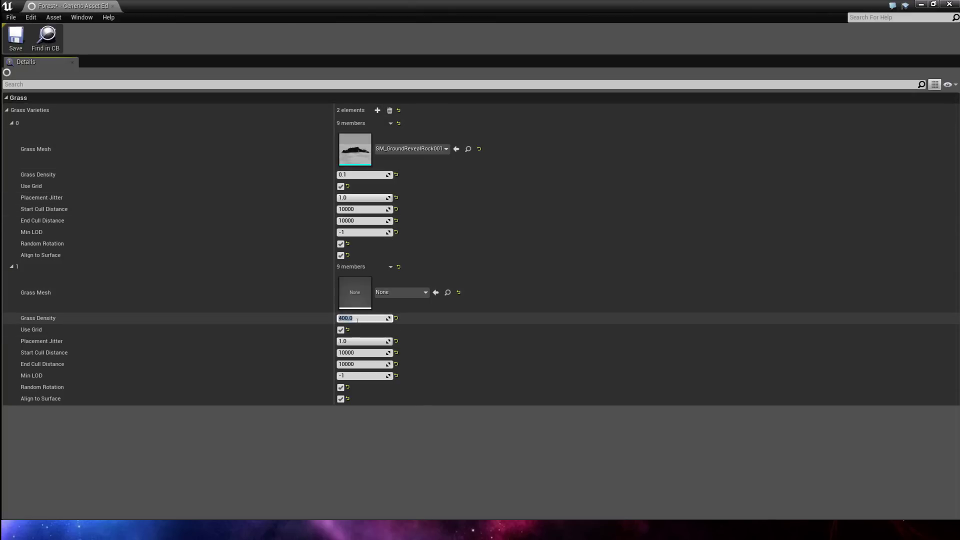
{"action": "type", "text": "100"}
{"action": "key", "text": "Return"}
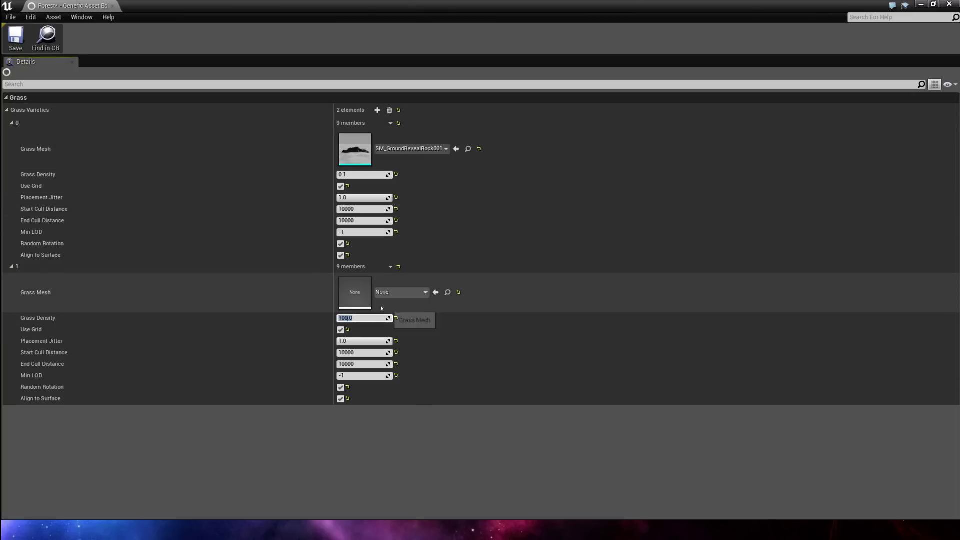
Step: Search the meshes for grass and set SM_FieldGrass_01 as the second variety's Grass Mesh
{"action": "left_click", "coordinate": [400, 293]}
{"action": "type", "text": "bgr"}
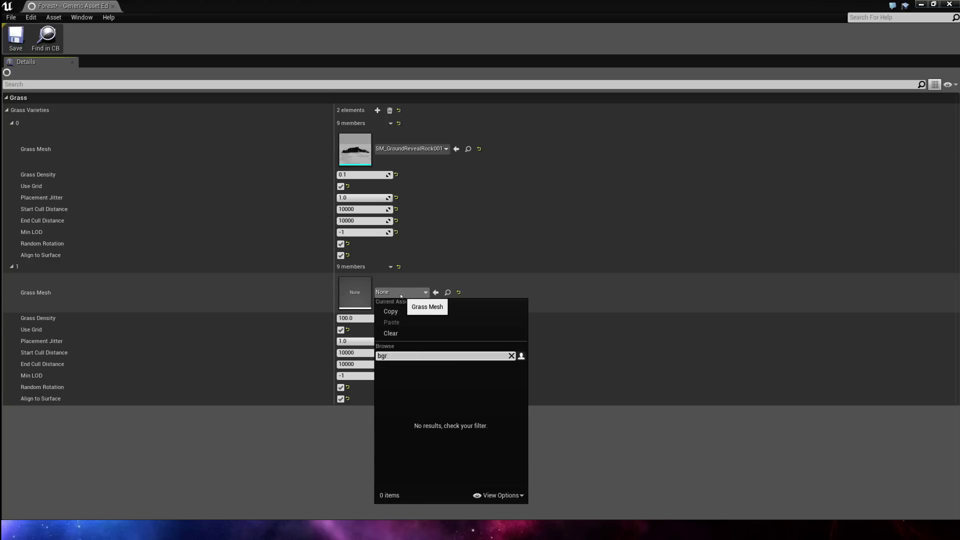
{"action": "key", "text": "BackSpace"}
{"action": "key", "text": "BackSpace"}
{"action": "type", "text": "ras"}
{"action": "key", "text": "BackSpace"}
{"action": "key", "text": "BackSpace"}
{"action": "key", "text": "BackSpace"}
{"action": "key", "text": "BackSpace"}
{"action": "type", "text": "gra"}
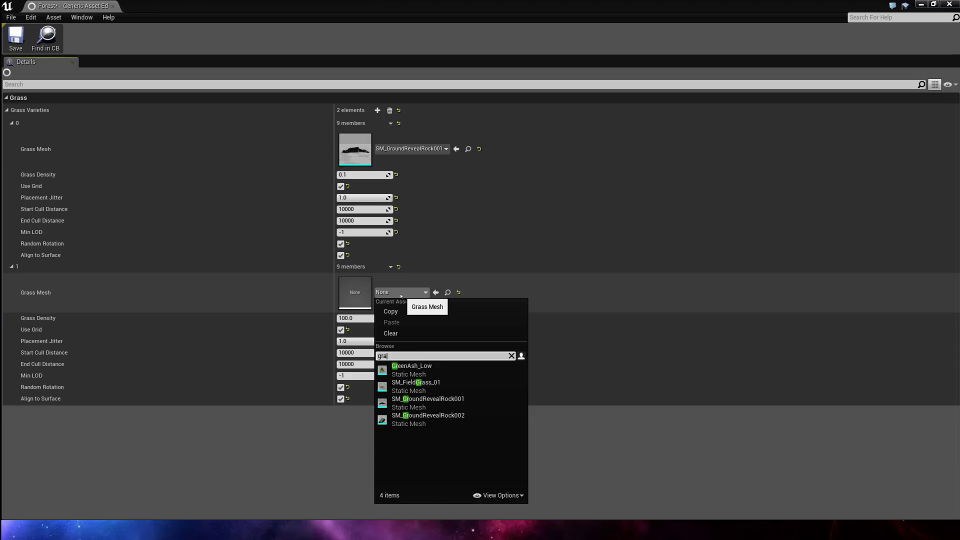
{"action": "type", "text": "s"}
{"action": "key", "text": "Return"}
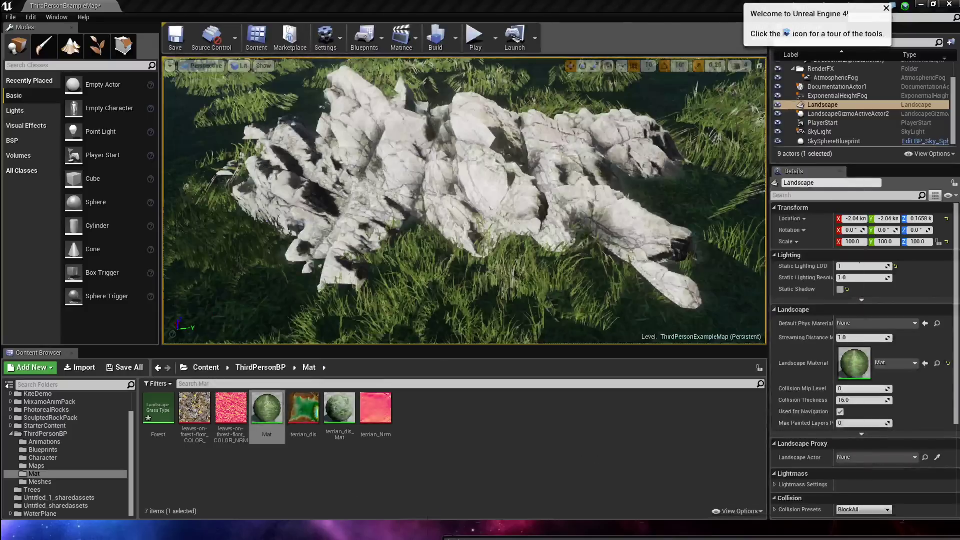
Step: Check the grass on the terrain, then set the rock variety's End Cull Distance to 100000 in the Forest asset
{"action": "right_click_drag", "start_coordinate": [463, 200], "coordinate": [280, 162]}
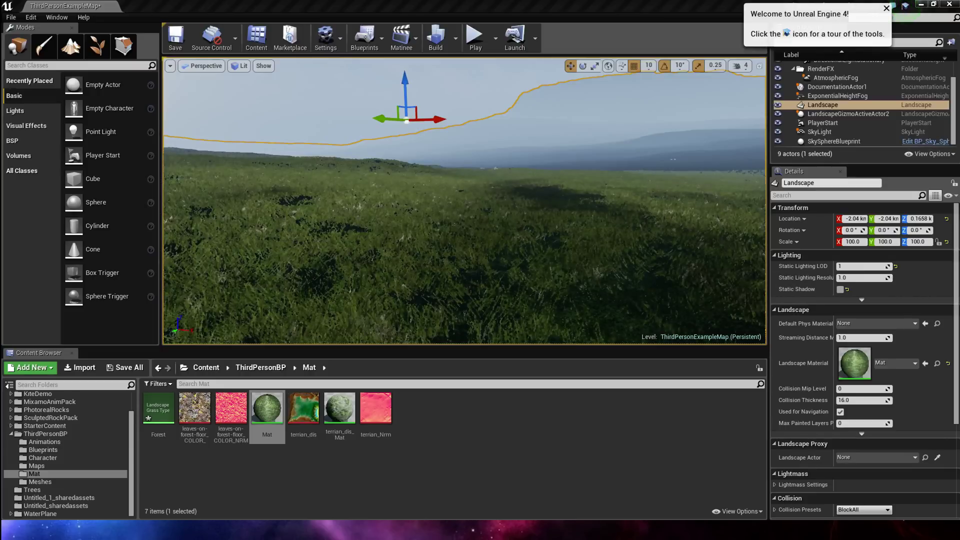
{"action": "right_click_drag", "start_coordinate": [422, 152], "coordinate": [525, 152]}
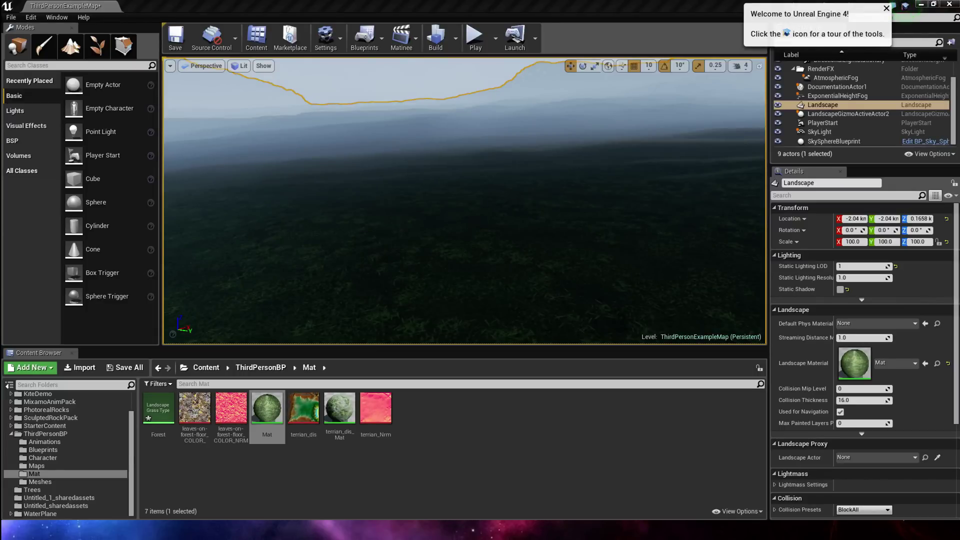
{"action": "left_click", "coordinate": [595, 529]}
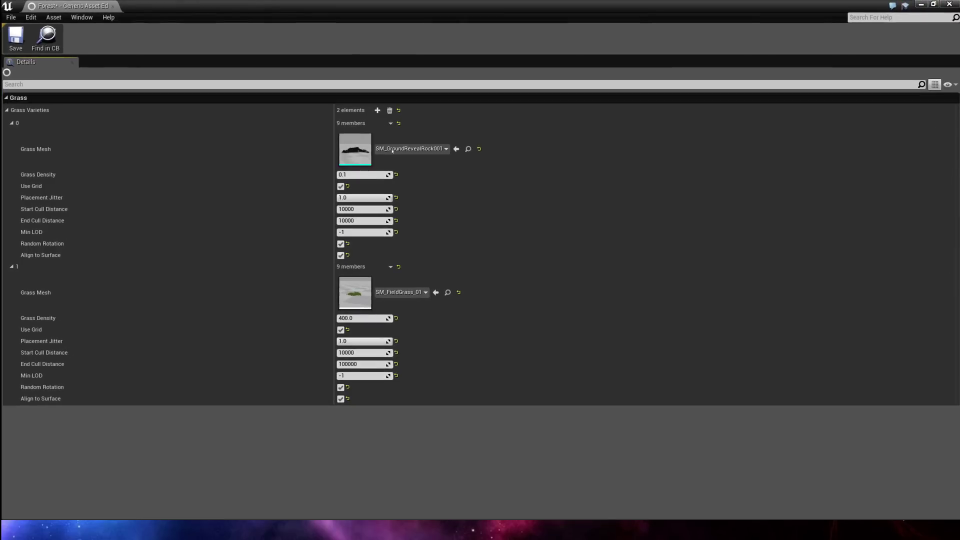
{"action": "left_click", "coordinate": [362, 220]}
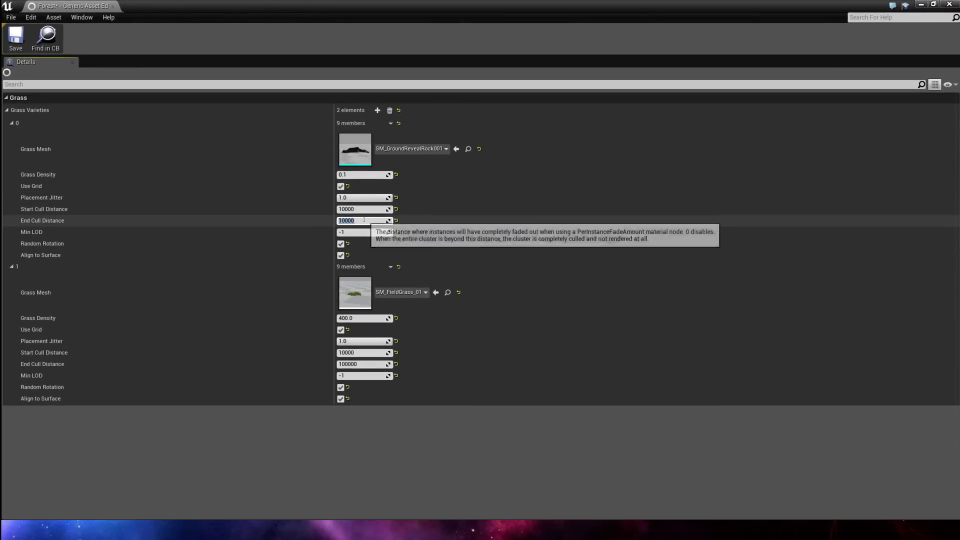
{"action": "type", "text": "0"}
{"action": "key", "text": "Return"}
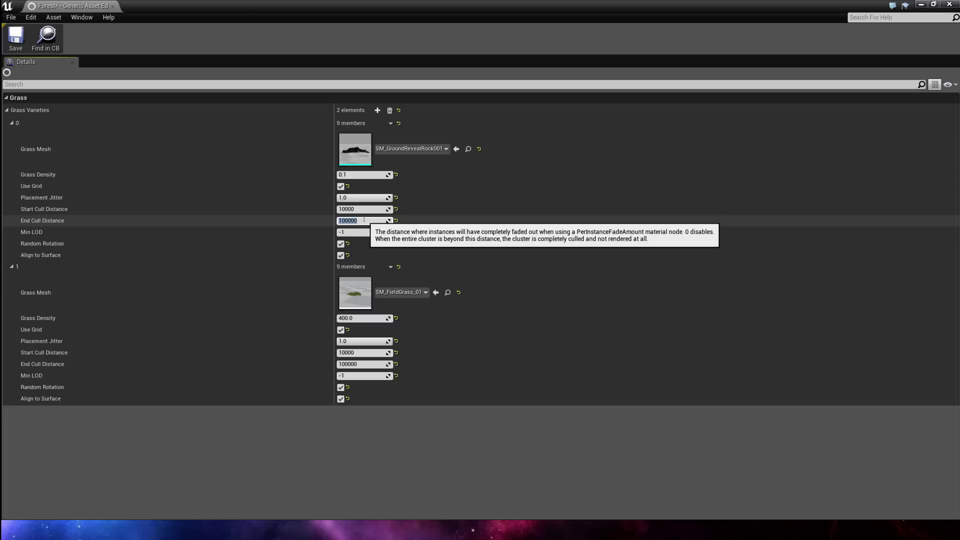
Step: Save the Forest asset and look over the rocks and grass on the landscape
{"action": "left_click", "coordinate": [16, 39]}
{"action": "left_click", "coordinate": [948, 4]}
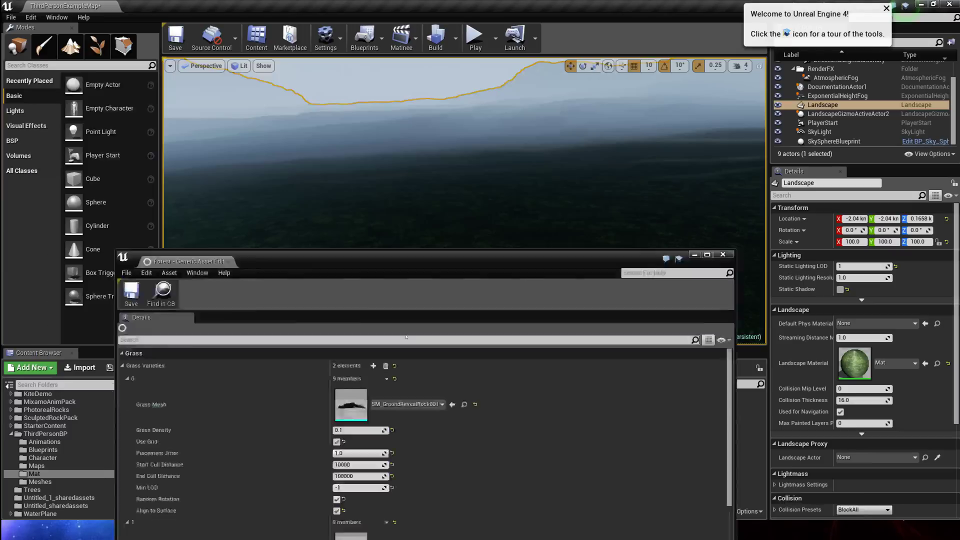
{"action": "mouse_move", "coordinate": [465, 200]}
{"action": "right_mouse_down"}
{"action": "mouse_move", "coordinate": [225, 175]}
{"action": "mouse_move", "coordinate": [450, 193]}
{"action": "right_mouse_up"}
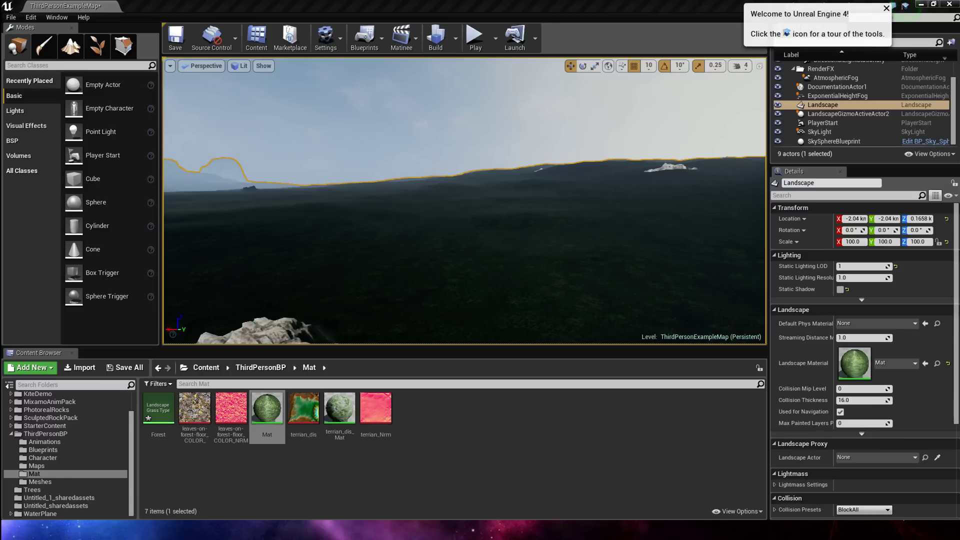
Step: In the Forest asset, set the SM_FieldGrass_01 variety's Grass Density to 200 and its Start and End Cull Distances to 10000
{"action": "key", "text": "alt+Tab"}
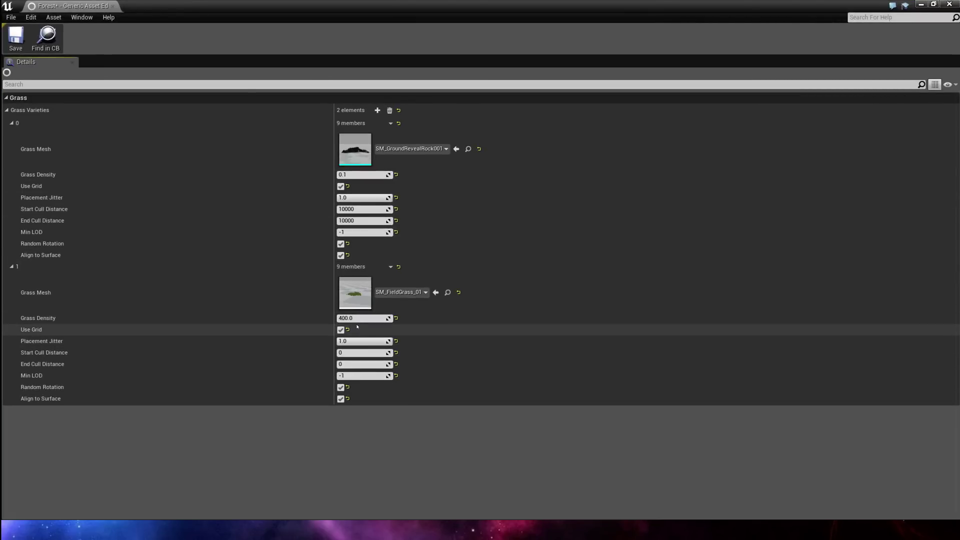
{"action": "left_click", "coordinate": [358, 318]}
{"action": "type", "text": "200"}
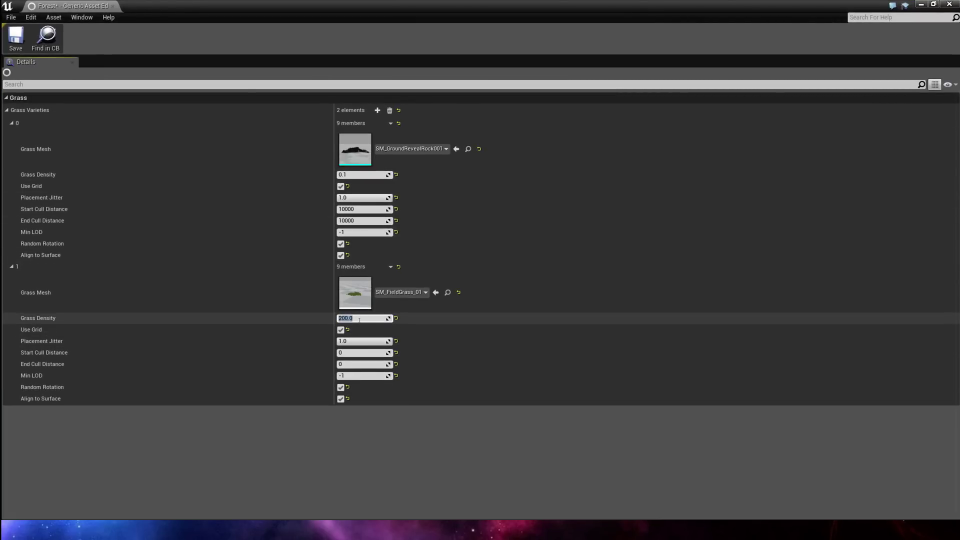
{"action": "key", "text": "Return"}
{"action": "left_click", "coordinate": [355, 353]}
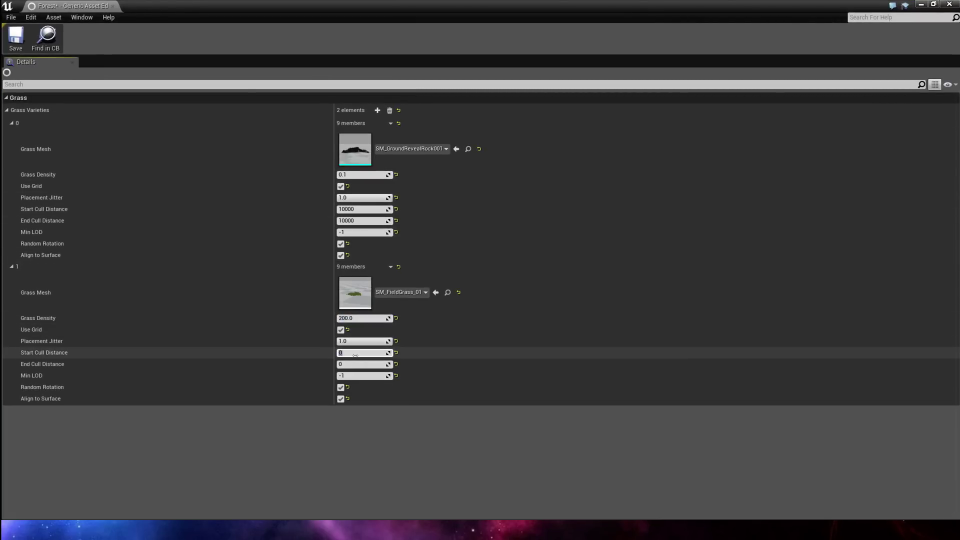
{"action": "type", "text": "10000"}
{"action": "key", "text": "Tab"}
{"action": "type", "text": "10000"}
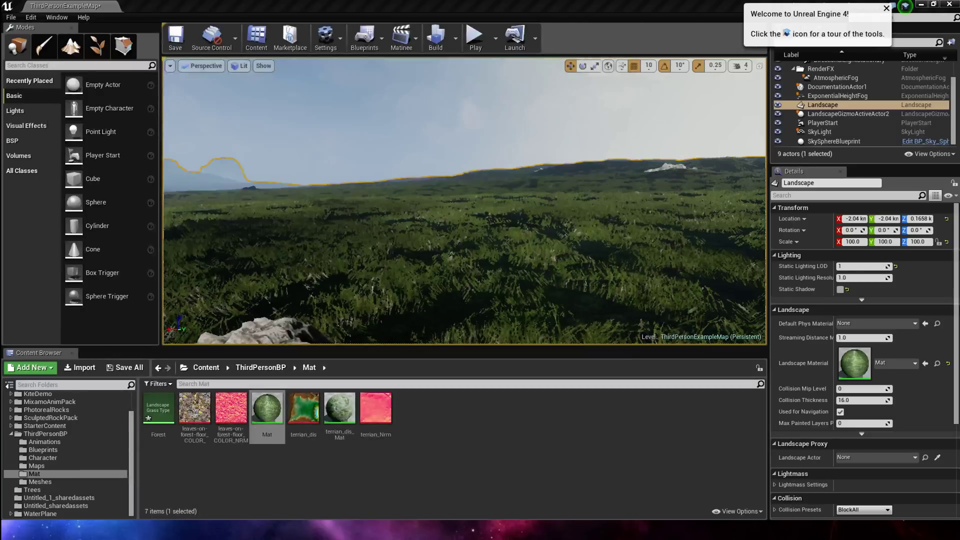
Step: Check the grass in the viewport, then play the level, run the character across the field and end the play session
{"action": "right_click_drag", "start_coordinate": [465, 200], "coordinate": [395, 230]}
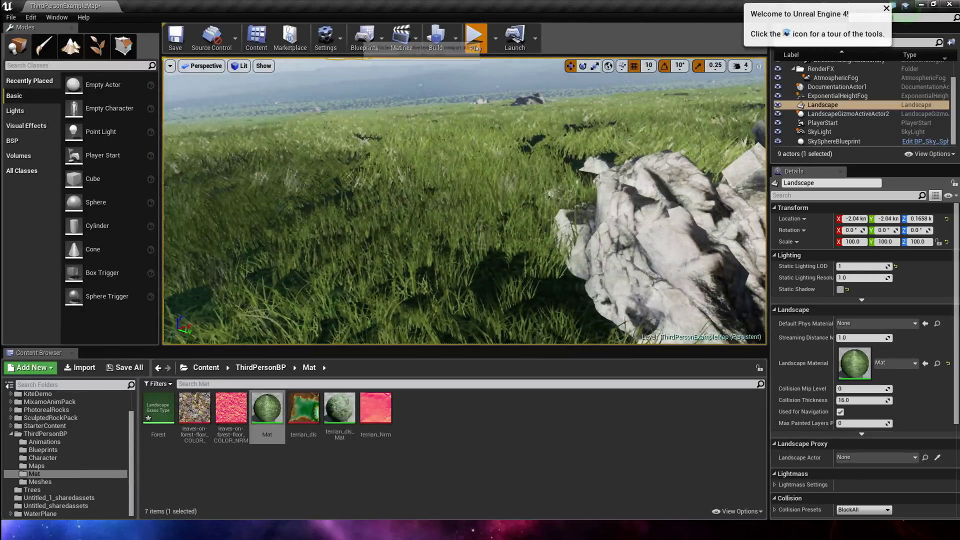
{"action": "left_click", "coordinate": [475, 38]}
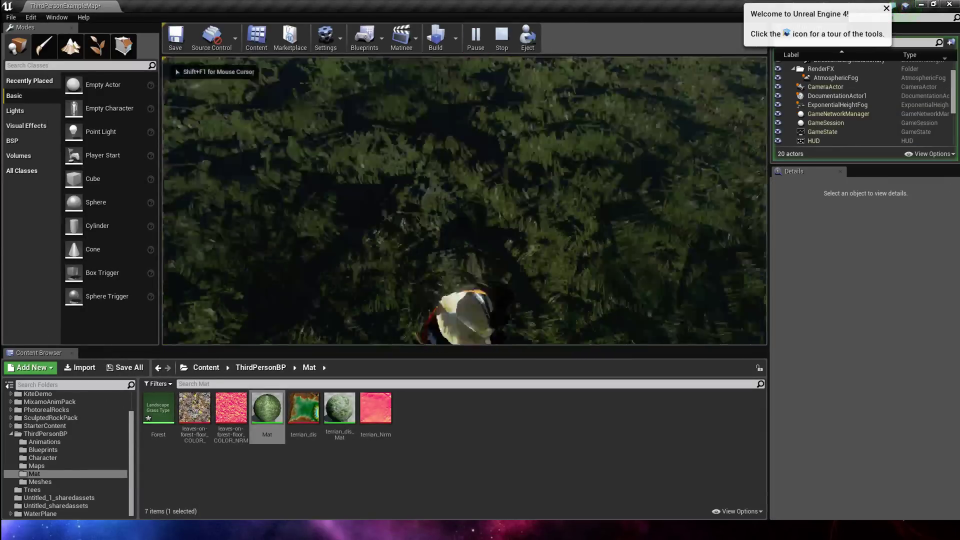
{"action": "key", "text": "w"}
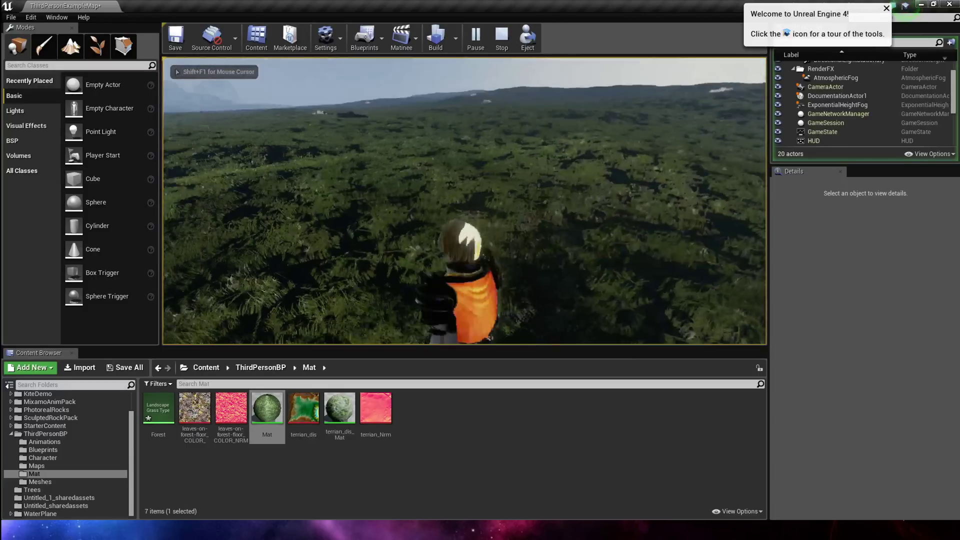
{"action": "key", "text": "w"}
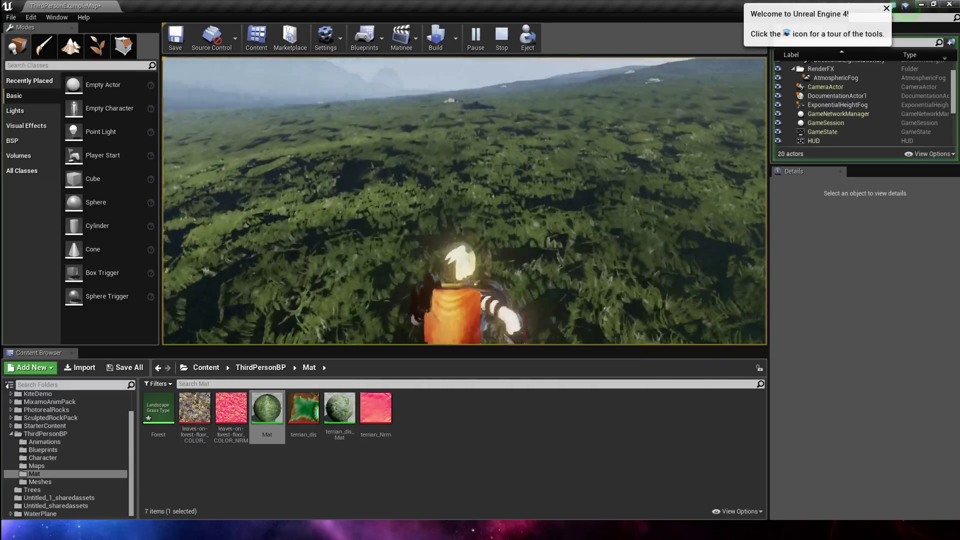
{"action": "key", "text": "Escape"}
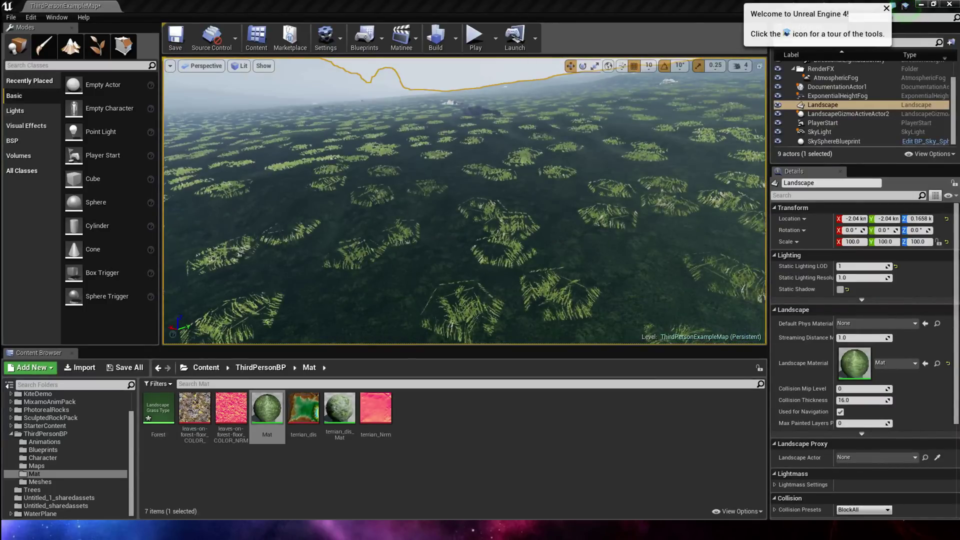
Step: Open the Forest grass type and add a third grass variety with a Grass Density of 0.2
{"action": "double_click", "coordinate": [158, 407]}
{"action": "double_click", "coordinate": [340, 327]}
{"action": "left_click", "coordinate": [379, 110]}
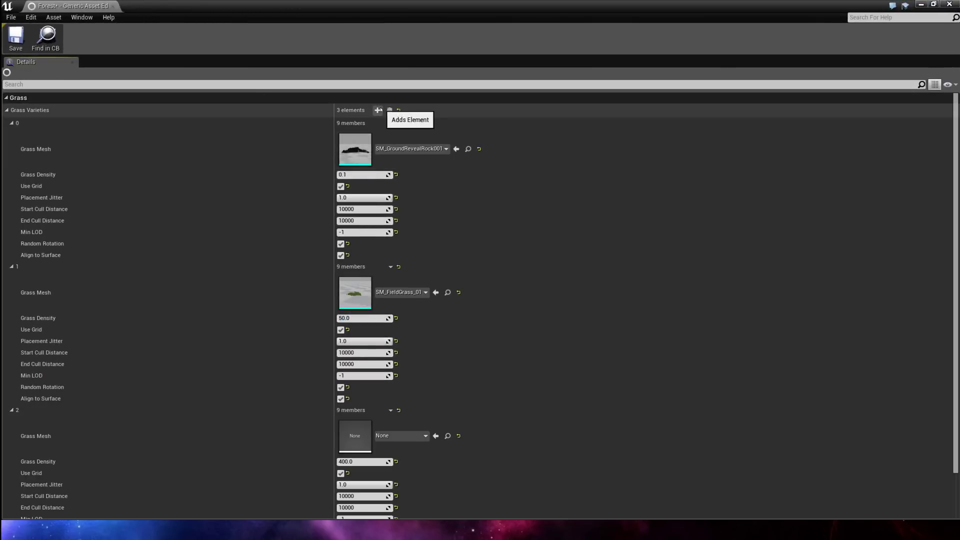
{"action": "scroll", "coordinate": [355, 398], "scroll_direction": "down", "scroll_amount": 1}
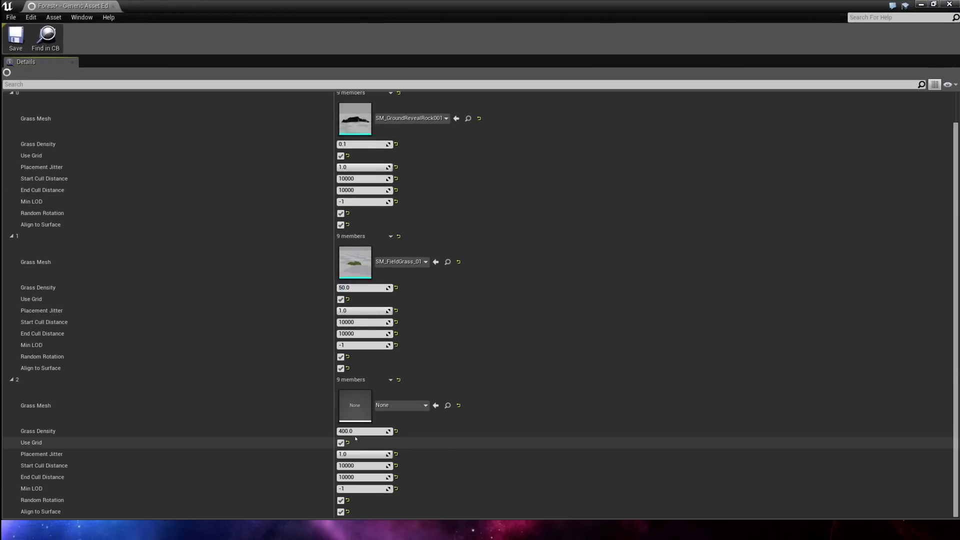
{"action": "left_click", "coordinate": [356, 432]}
{"action": "type", "text": "0.2"}
{"action": "key", "text": "Return"}
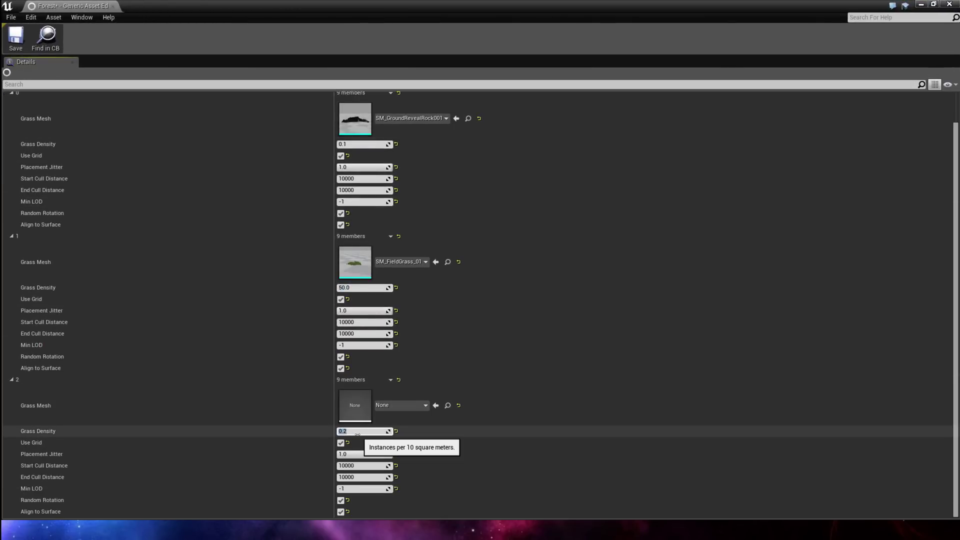
Step: Search the meshes for white and set WhiteFir_Low as the third variety's Grass Mesh
{"action": "left_click", "coordinate": [394, 407]}
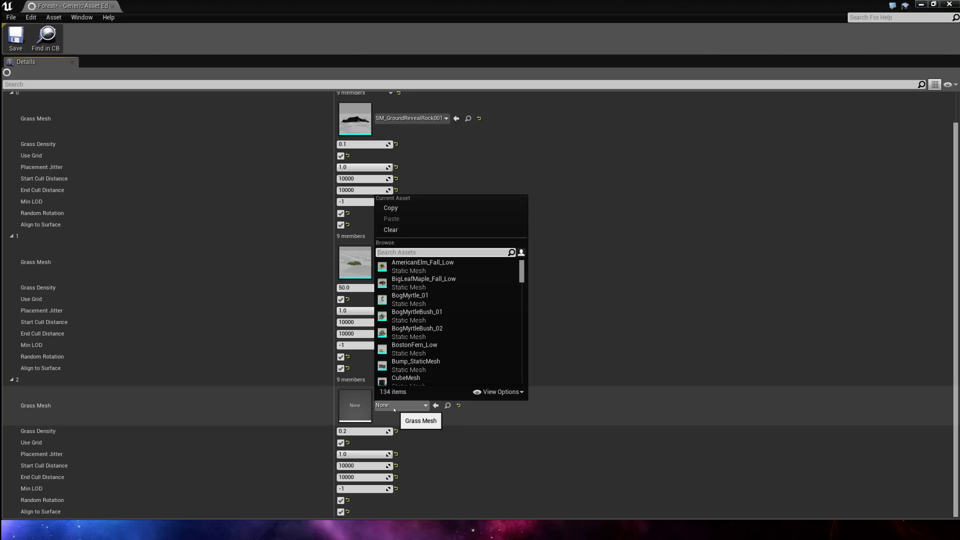
{"action": "type", "text": "white"}
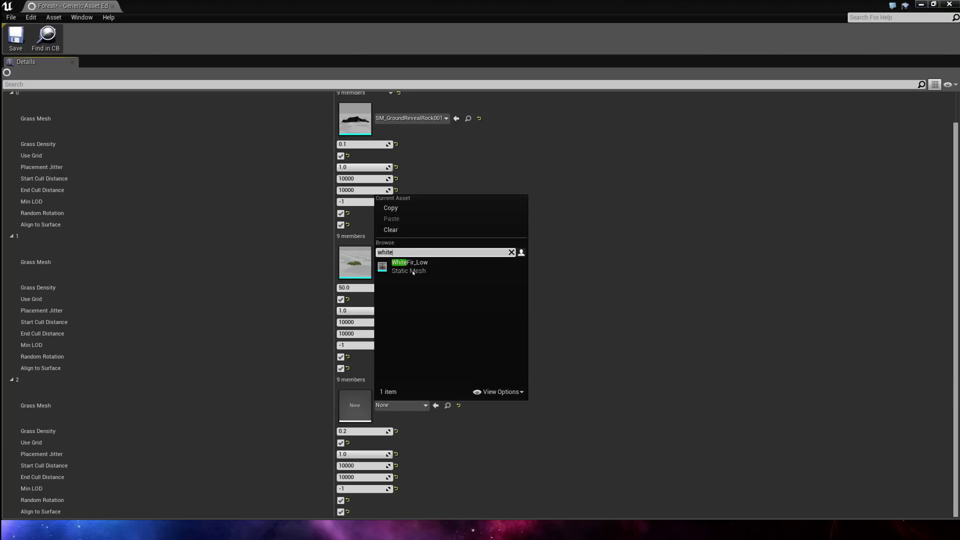
{"action": "left_click", "coordinate": [413, 272]}
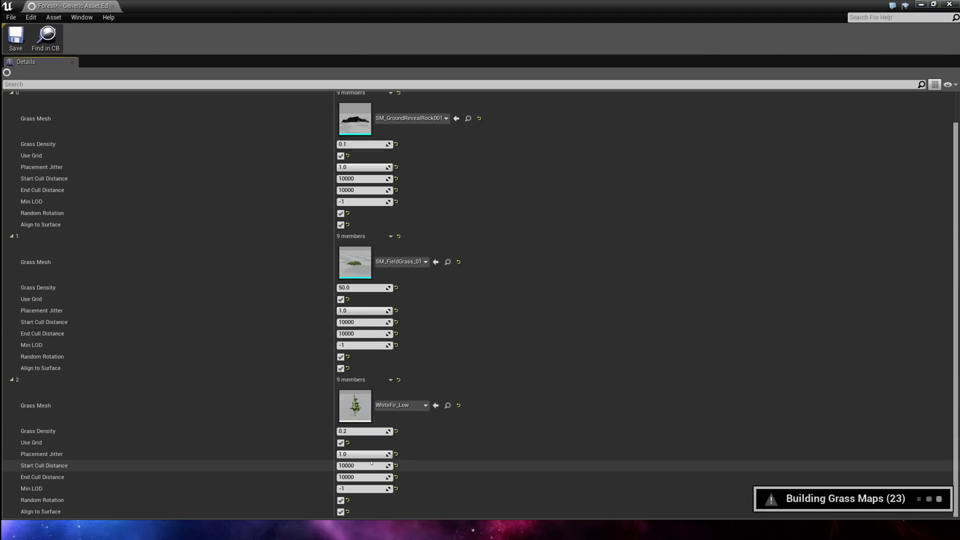
Step: Set the WhiteFir_Low variety's End Cull Distance to 1000000 and save the Forest asset
{"action": "left_click", "coordinate": [361, 478]}
{"action": "left_click", "coordinate": [361, 480]}
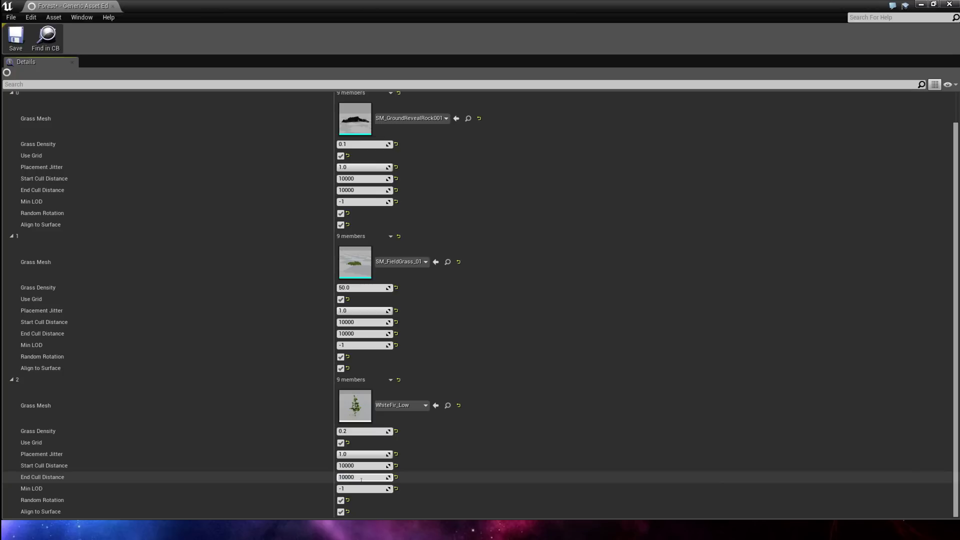
{"action": "type", "text": "00"}
{"action": "double_click", "coordinate": [361, 478]}
{"action": "left_click", "coordinate": [16, 38]}
{"action": "left_click", "coordinate": [113, 6]}
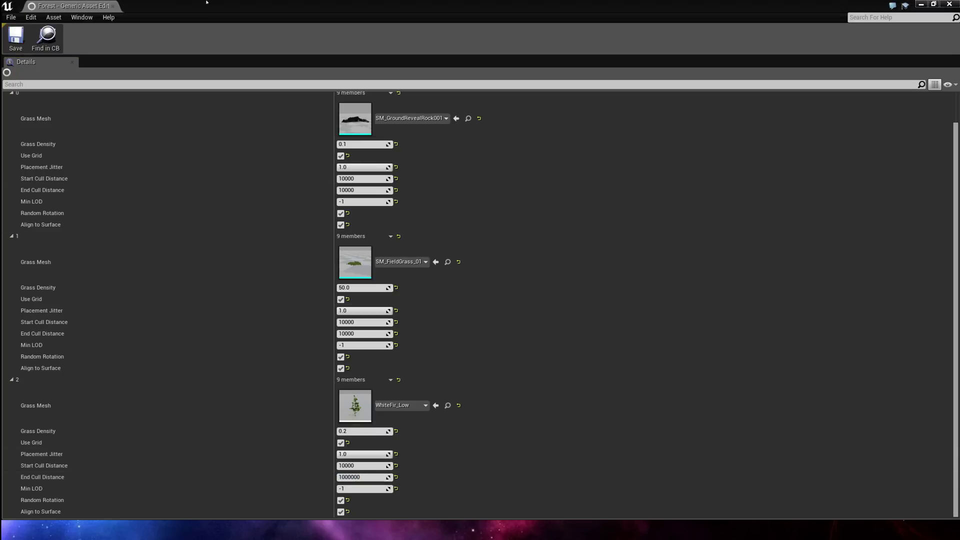
Step: Look over the fir trees on the landscape, then add a fourth grass variety to the Forest asset with a Grass Density of 0.1
{"action": "right_click_drag", "start_coordinate": [464, 200], "coordinate": [339, 165]}
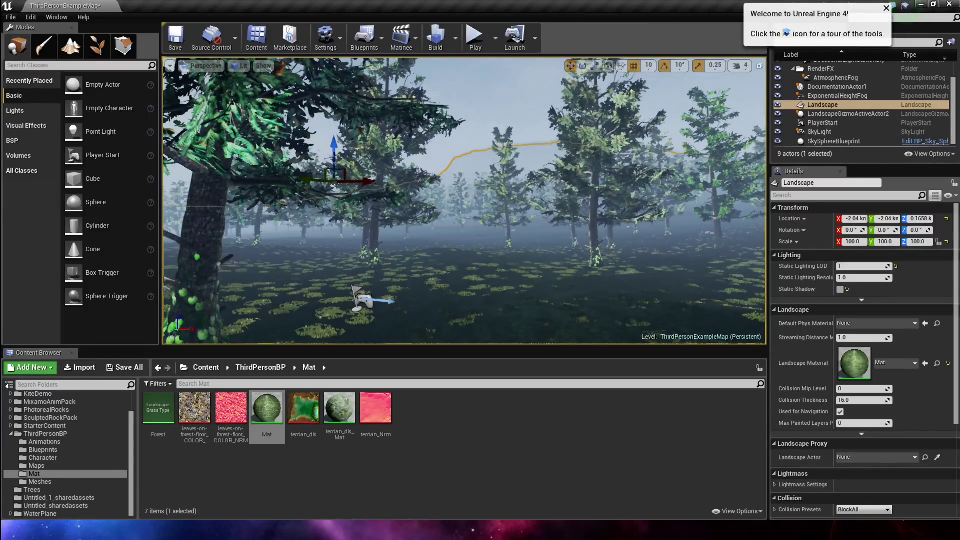
{"action": "left_click_drag", "start_coordinate": [959, 103], "coordinate": [493, 102]}
{"action": "scroll", "coordinate": [573, 287], "scroll_direction": "up", "scroll_amount": 2}
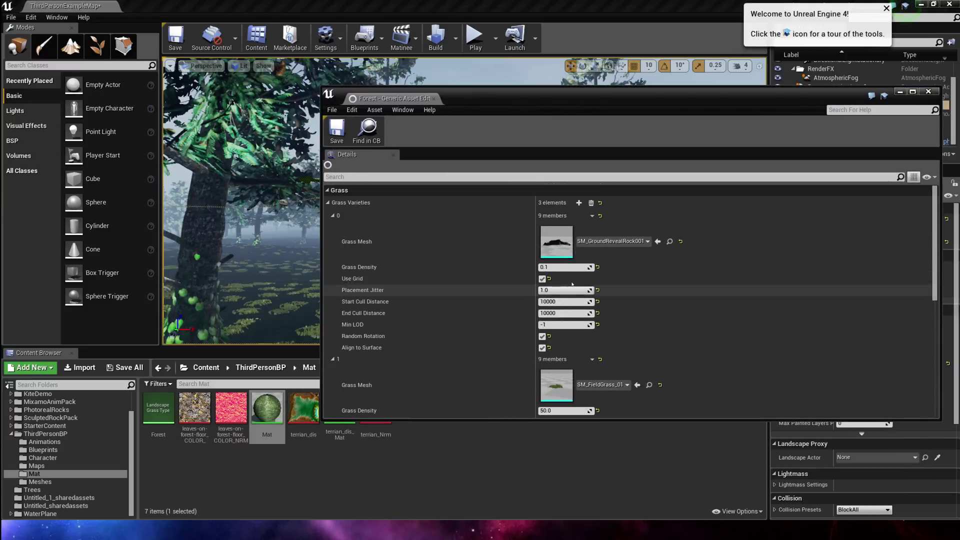
{"action": "left_click", "coordinate": [578, 202]}
{"action": "scroll", "coordinate": [612, 269], "scroll_direction": "down", "scroll_amount": 10}
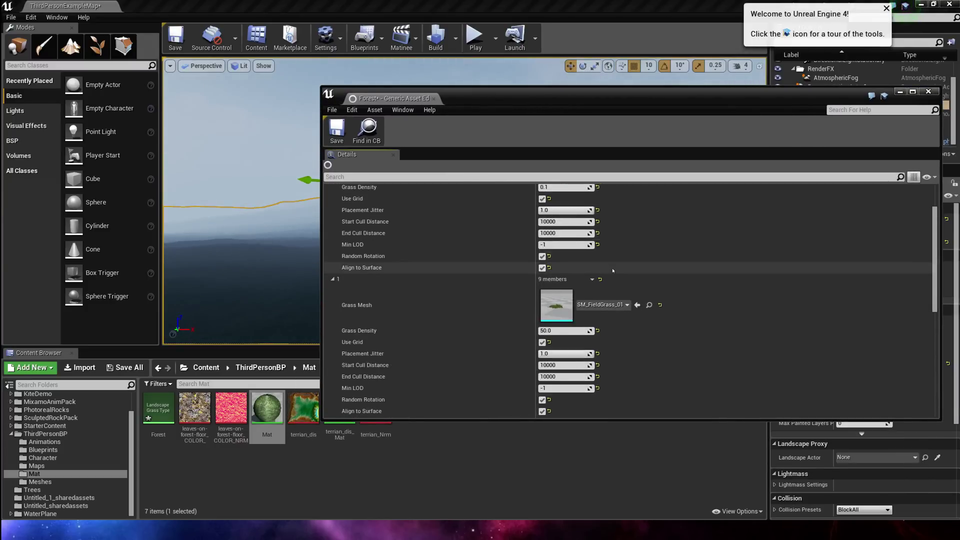
{"action": "left_click", "coordinate": [570, 330]}
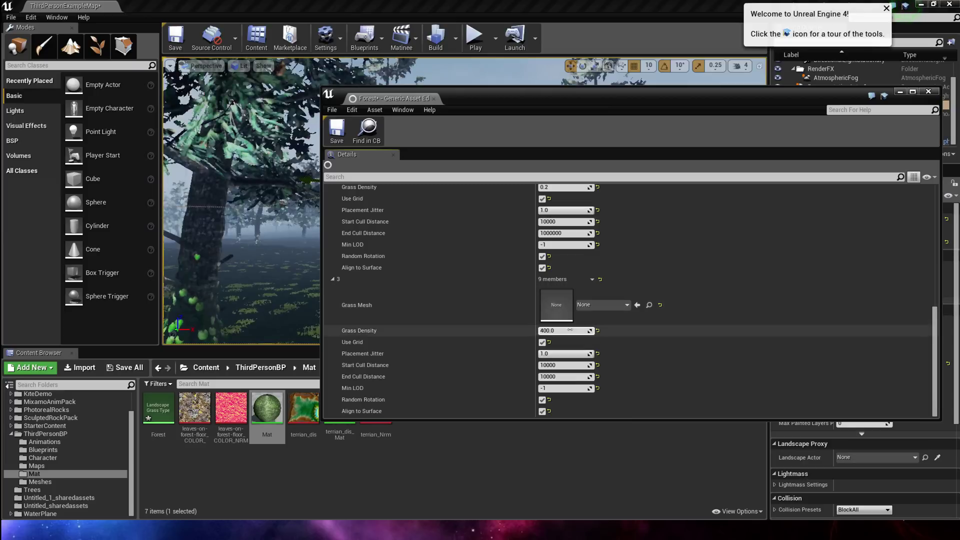
{"action": "type", "text": "0.1"}
{"action": "key", "text": "Return"}
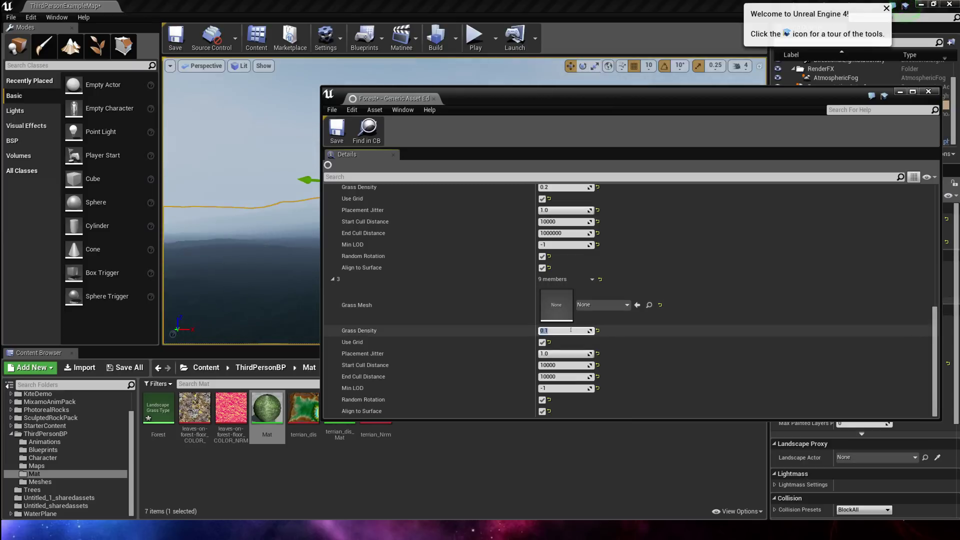
Step: Search the meshes for gia and set GiantRedwood_Low as the fourth variety's Grass Mesh
{"action": "left_click", "coordinate": [608, 305]}
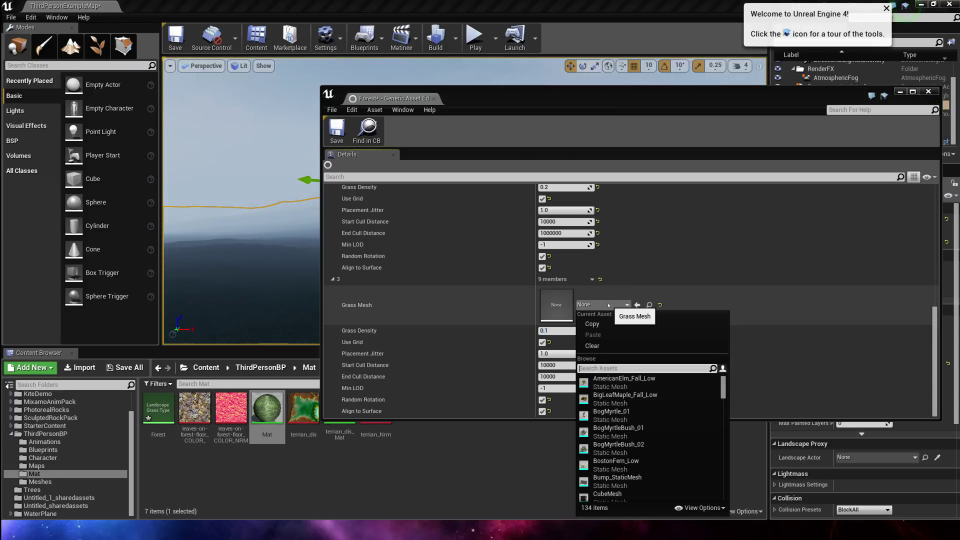
{"action": "type", "text": "gia"}
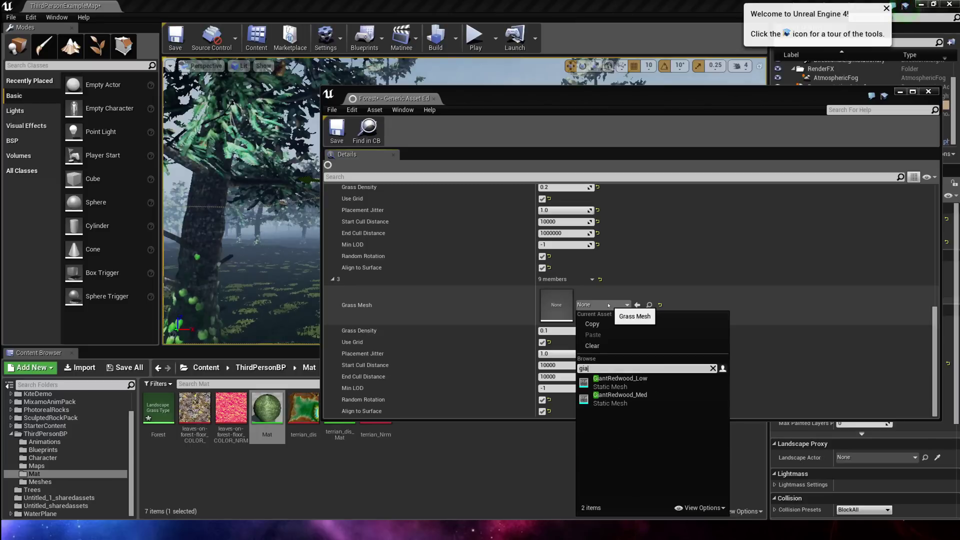
{"action": "left_click", "coordinate": [617, 381]}
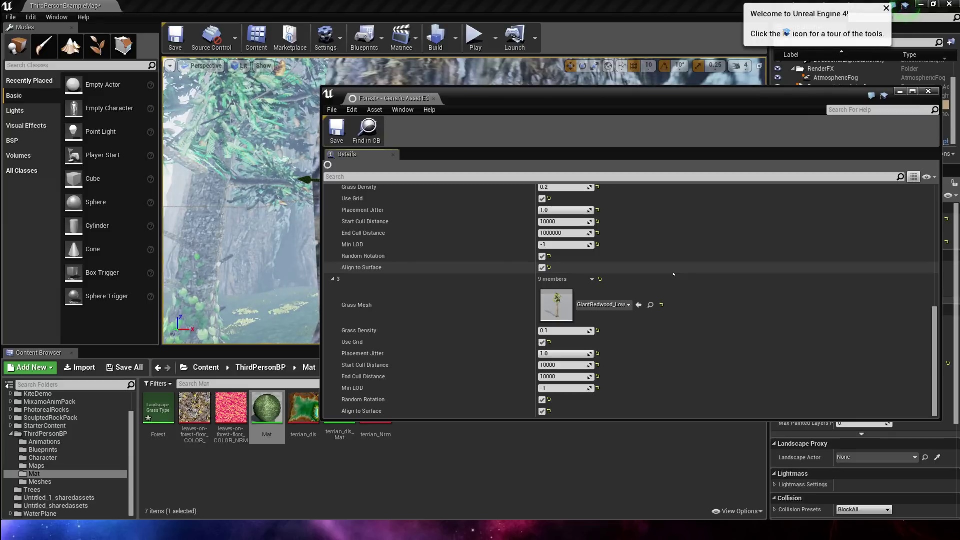
Step: Set the GiantRedwood_Low variety's End Cull Distance to 1000000, then save and close the Forest asset
{"action": "left_click", "coordinate": [567, 376]}
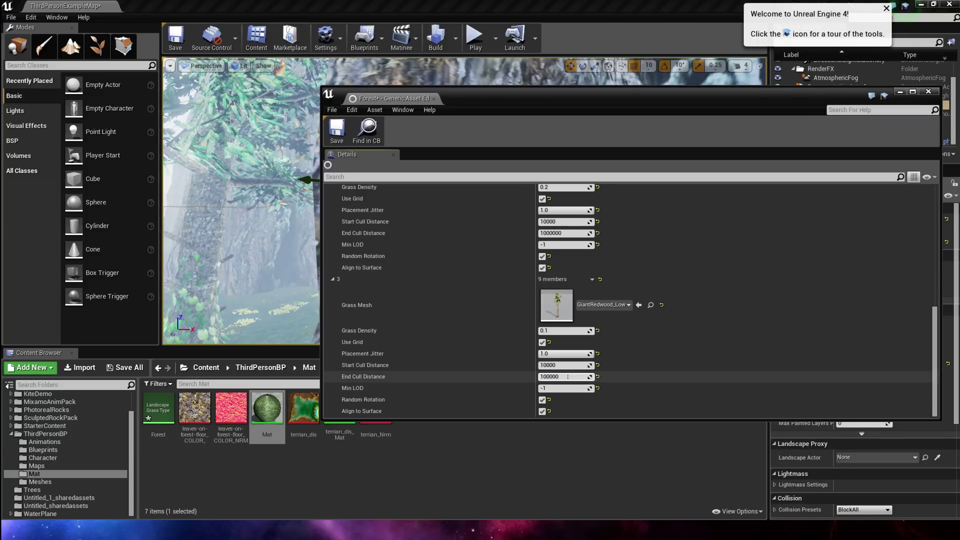
{"action": "key", "text": "Return"}
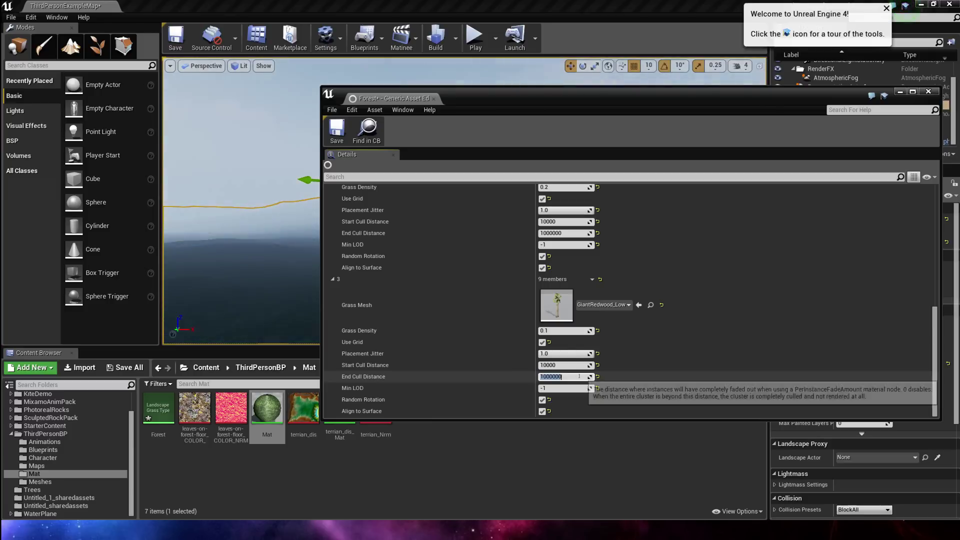
{"action": "left_click", "coordinate": [339, 134]}
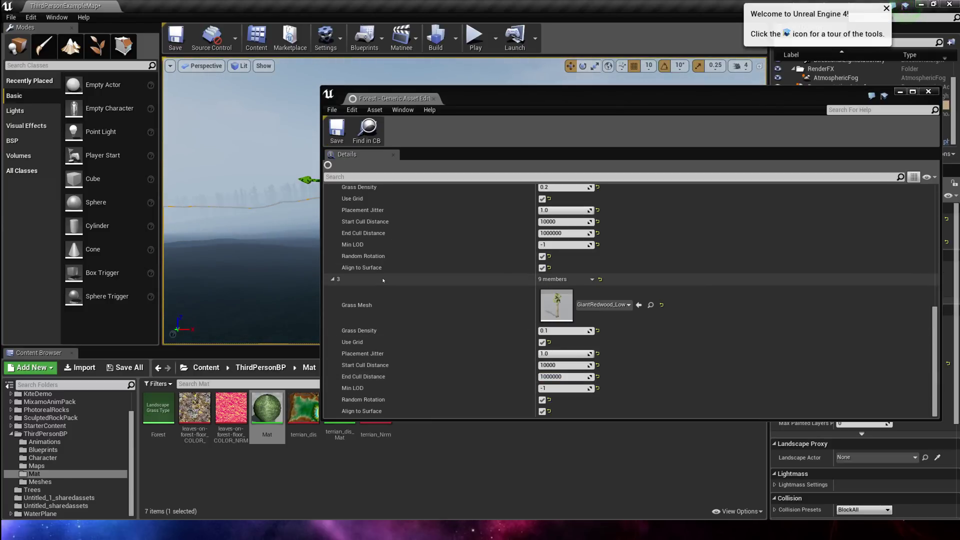
{"action": "left_click", "coordinate": [932, 93]}
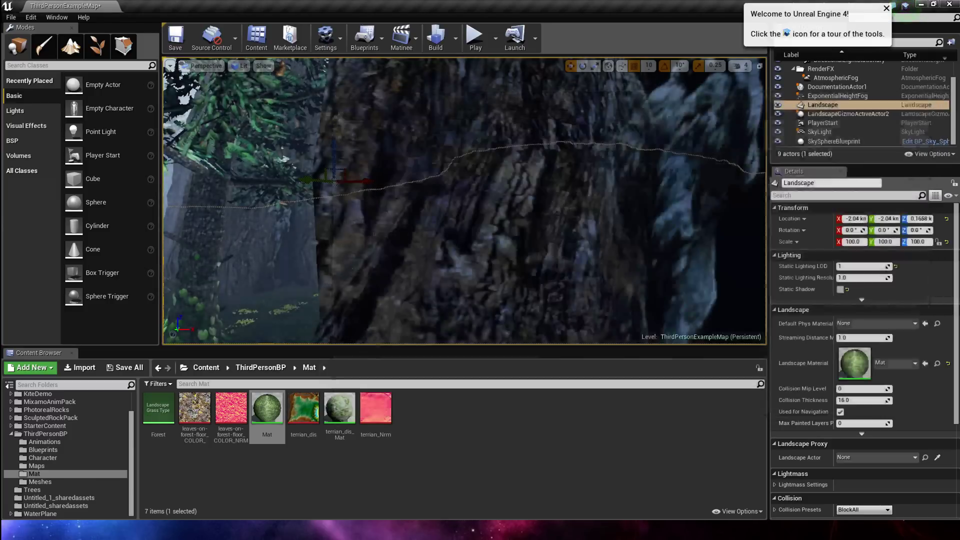
Step: Look over the redwoods and firs in the viewport, then play the level and run the character through the forest
{"action": "right_click_drag", "start_coordinate": [465, 201], "coordinate": [446, 171]}
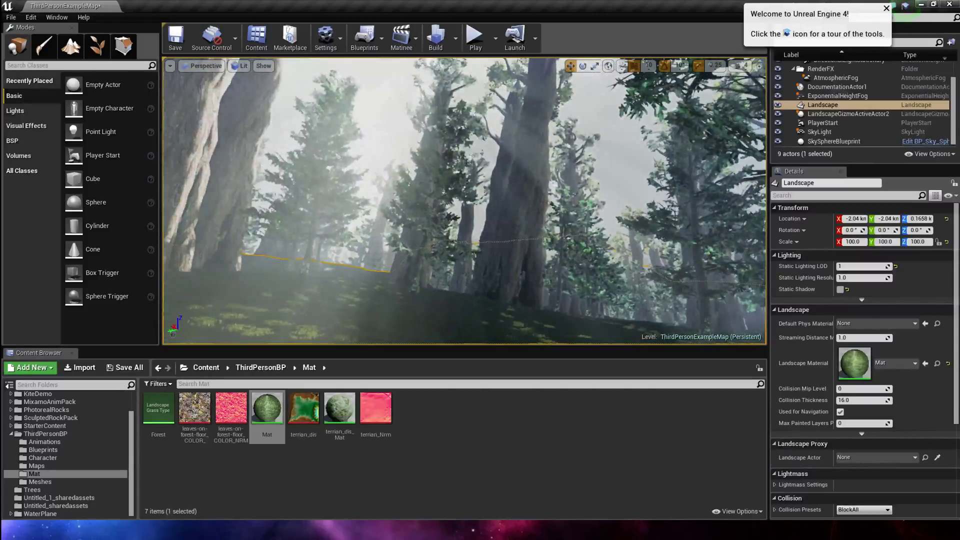
{"action": "left_click", "coordinate": [475, 40]}
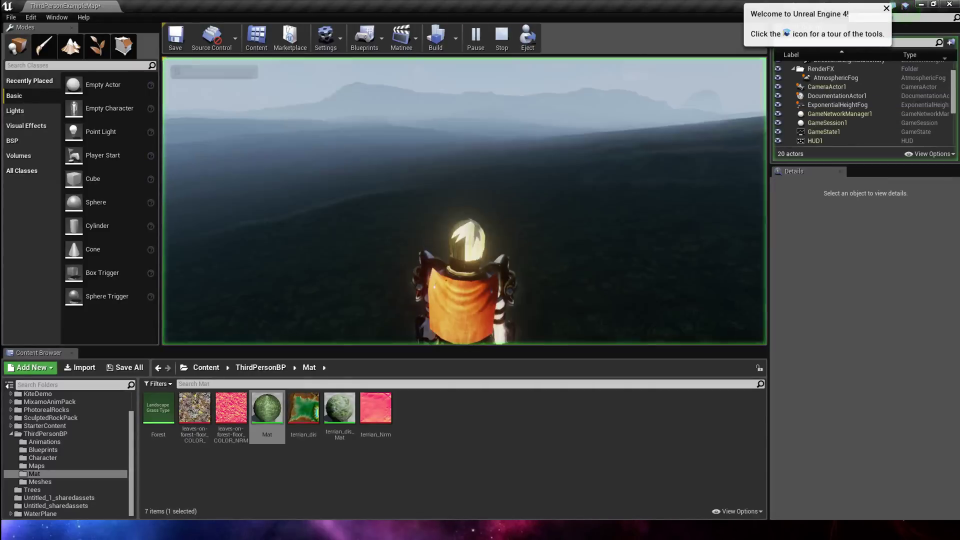
{"action": "key", "text": "w"}
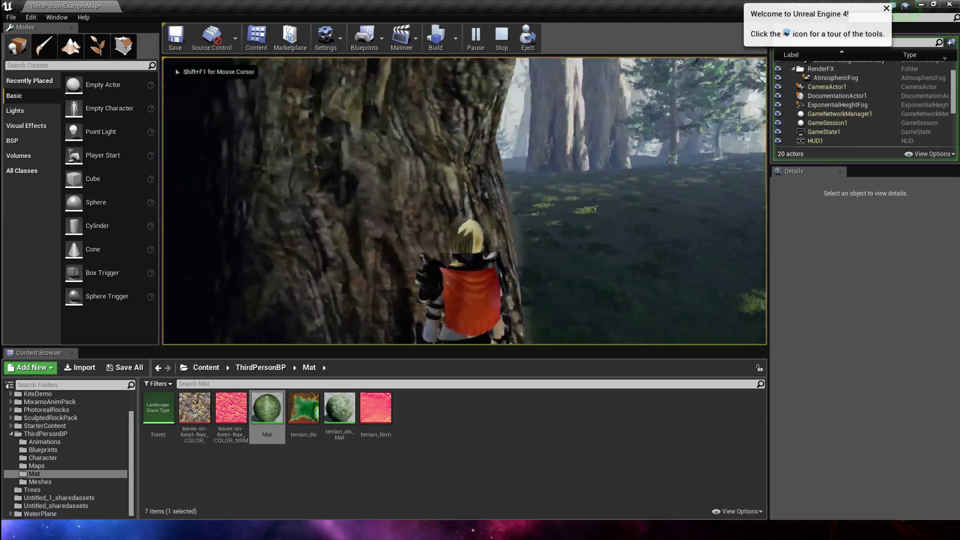
{"action": "key", "text": "w"}
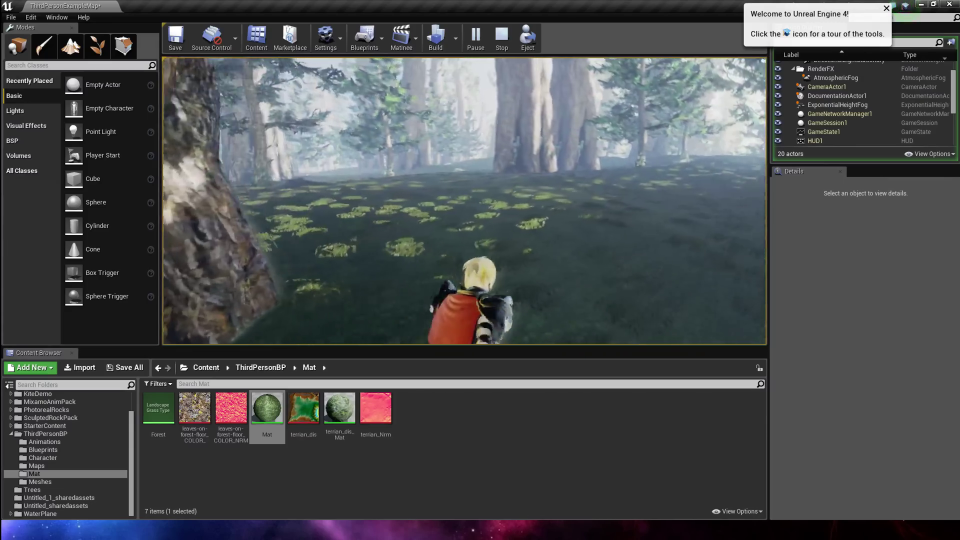
Step: Run the character onward among the redwoods and firs, looking up at the canopy, and stop the play session
{"action": "key", "text": "w"}
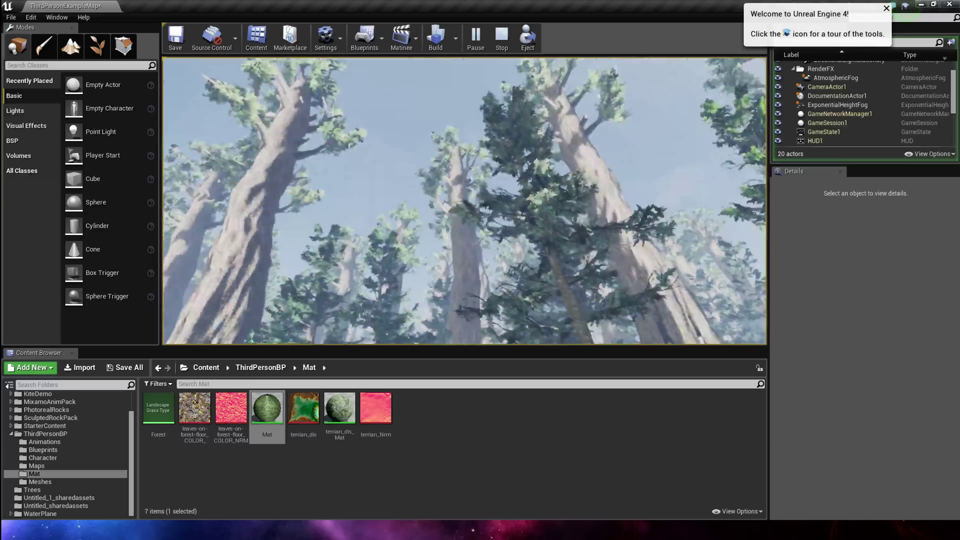
{"action": "key", "text": "w"}
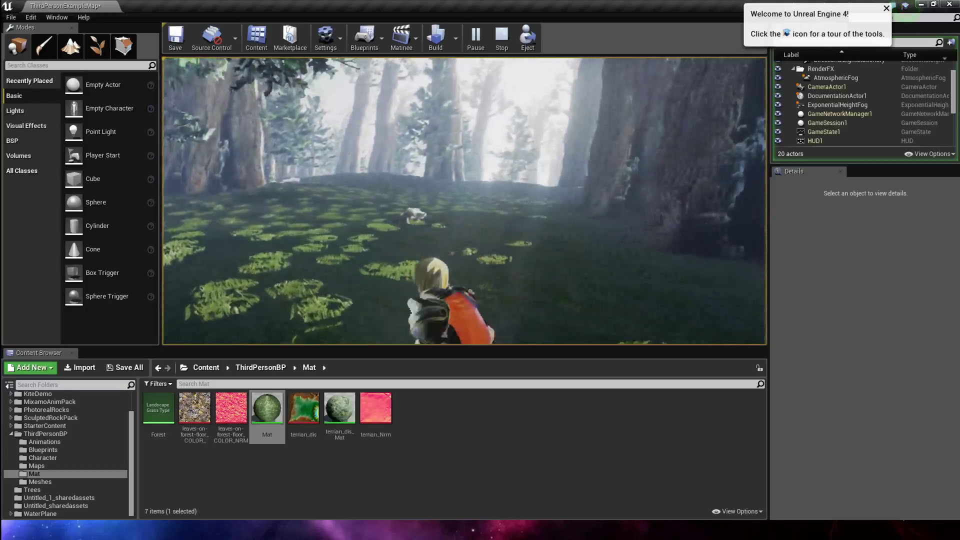
{"action": "key", "text": "w"}
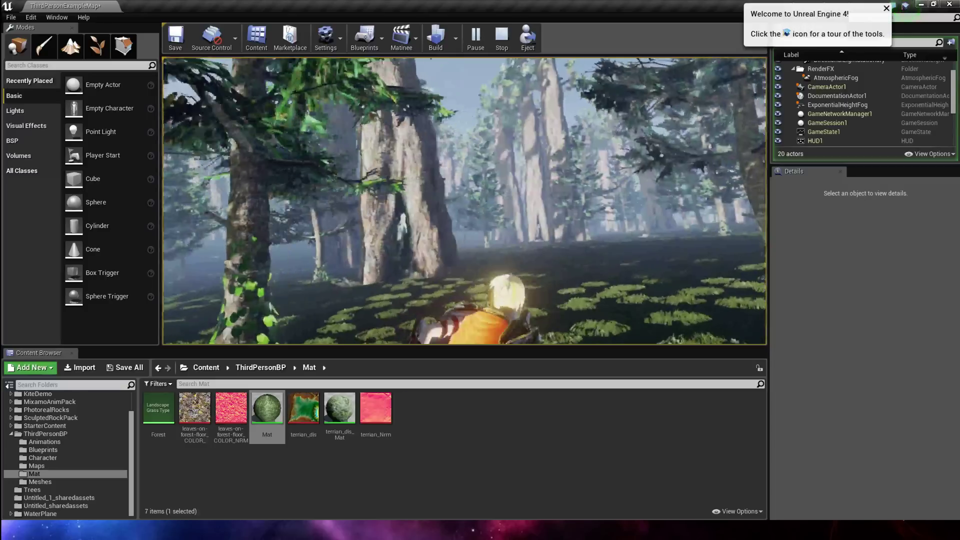
{"action": "key", "text": "w"}
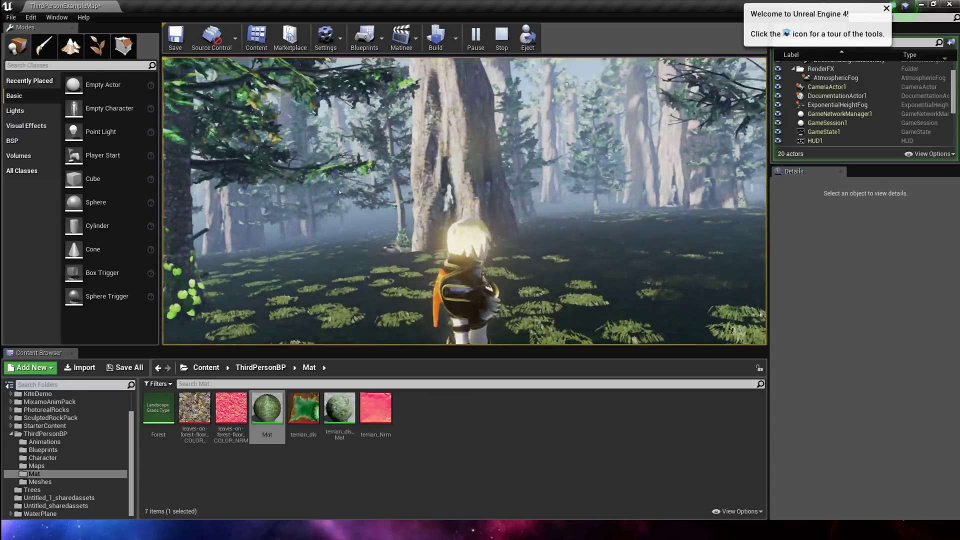
{"action": "key", "text": "Escape"}
{"action": "right_click_drag", "start_coordinate": [330, 207], "coordinate": [362, 210]}
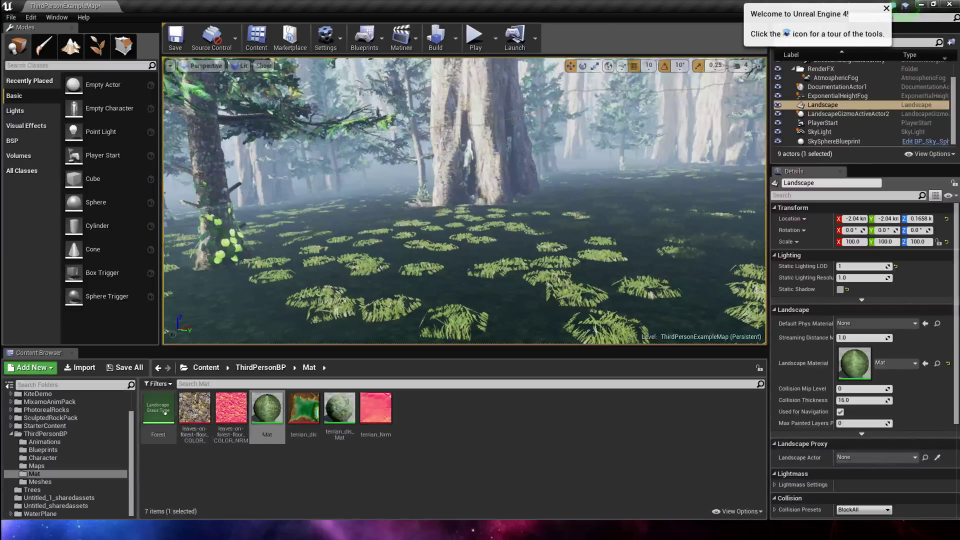
Step: Open the Forest grass type asset and add a fifth grass variety
{"action": "double_click", "coordinate": [165, 412]}
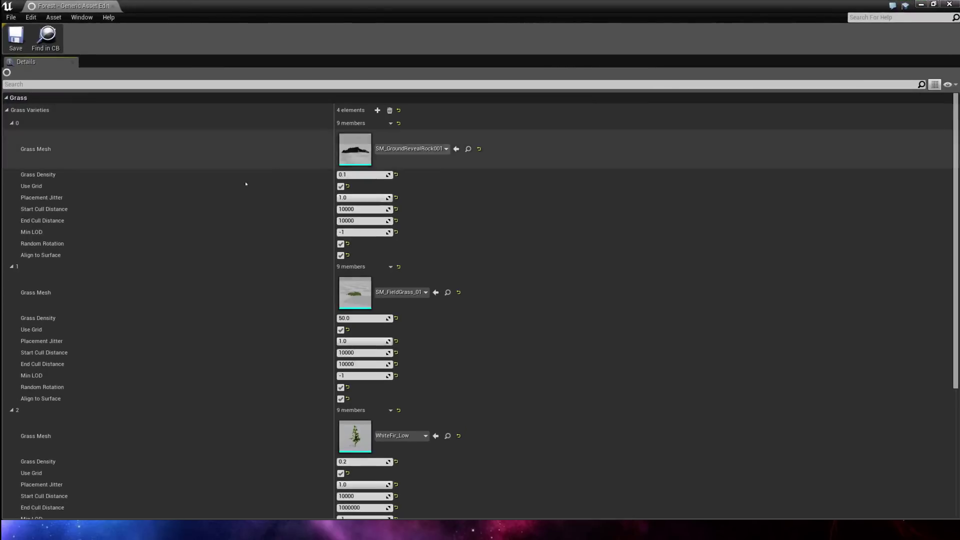
{"action": "left_click", "coordinate": [378, 110]}
{"action": "scroll", "coordinate": [395, 198], "scroll_direction": "down", "scroll_amount": 2}
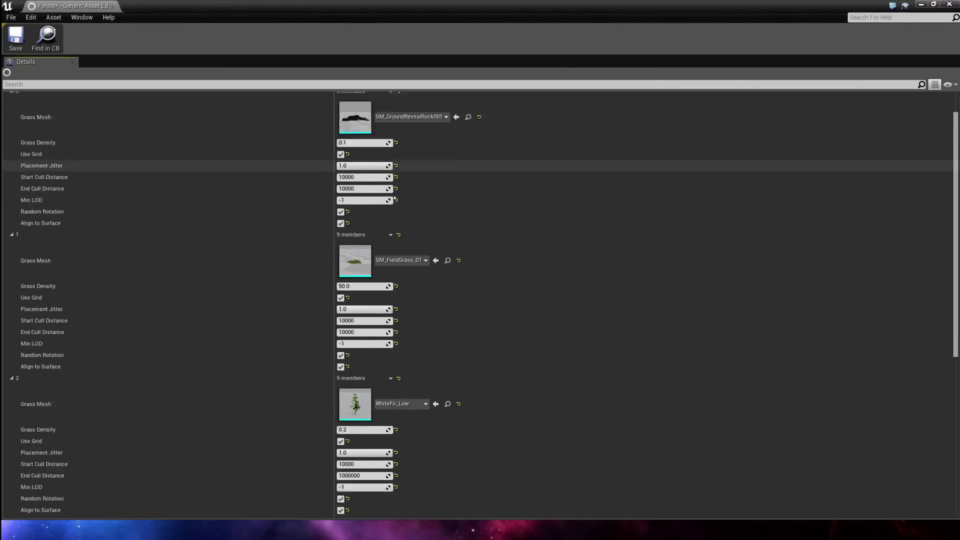
{"action": "scroll", "coordinate": [394, 199], "scroll_direction": "down", "scroll_amount": 9}
Step: Search the meshes for fern, set SM_Fern_01 as the fifth variety's Grass Mesh, and give it a Grass Density of 20
{"action": "left_click", "coordinate": [405, 405]}
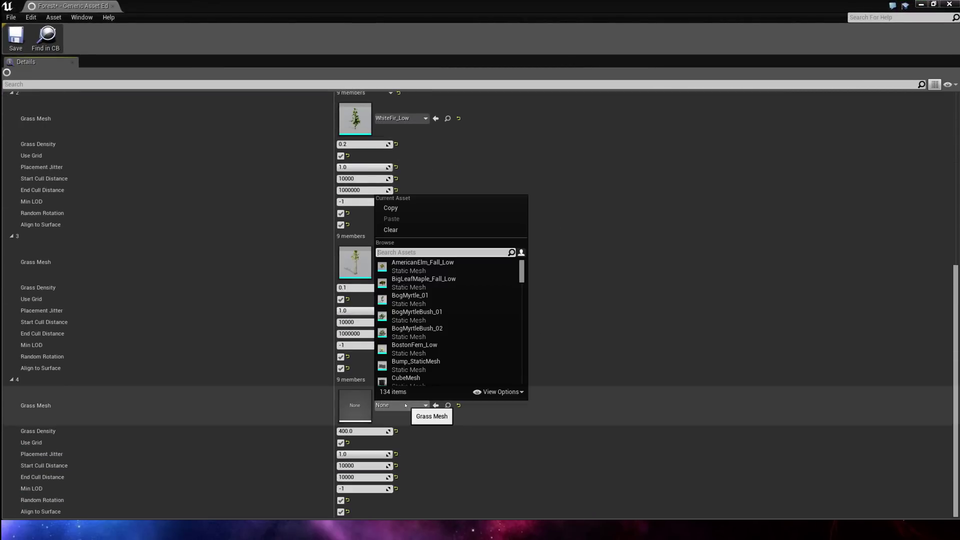
{"action": "type", "text": "fern"}
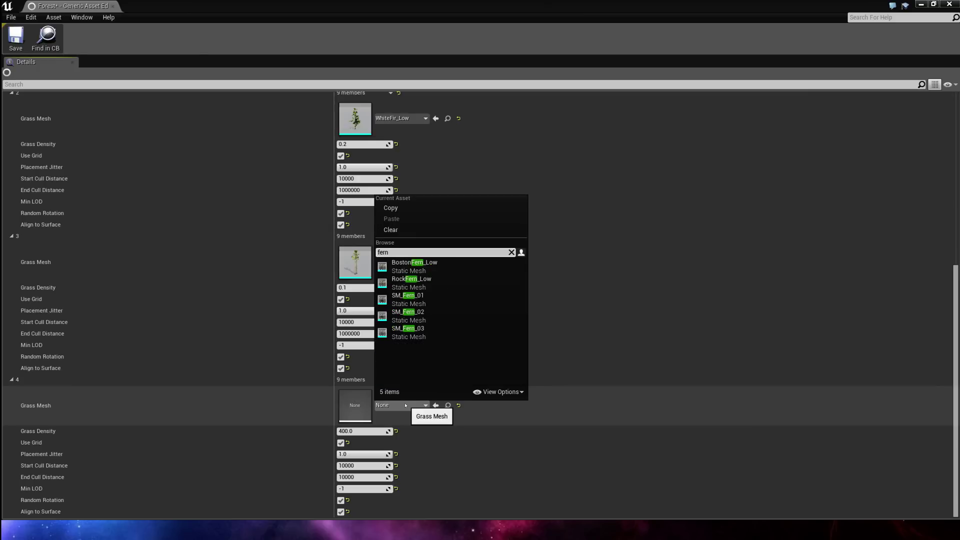
{"action": "mouse_move", "coordinate": [429, 302]}
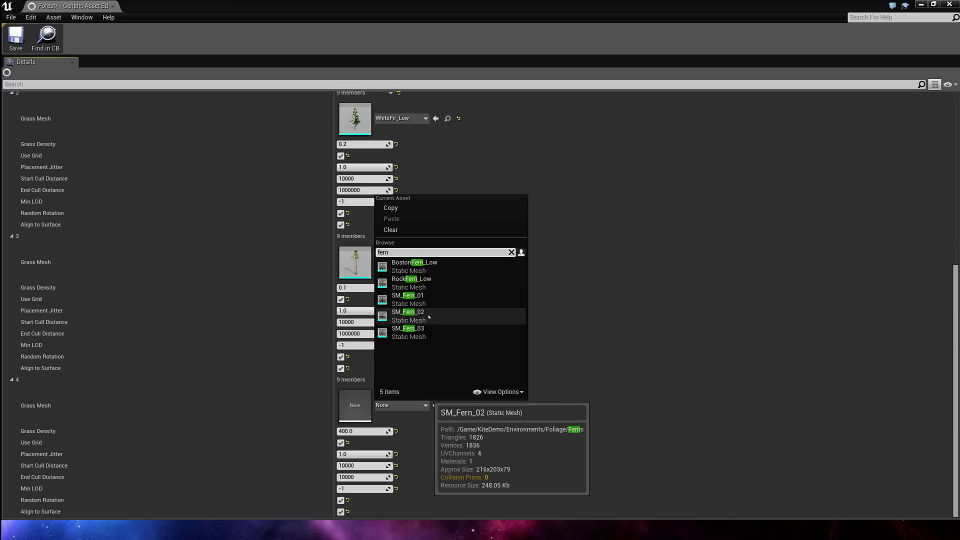
{"action": "mouse_move", "coordinate": [438, 329]}
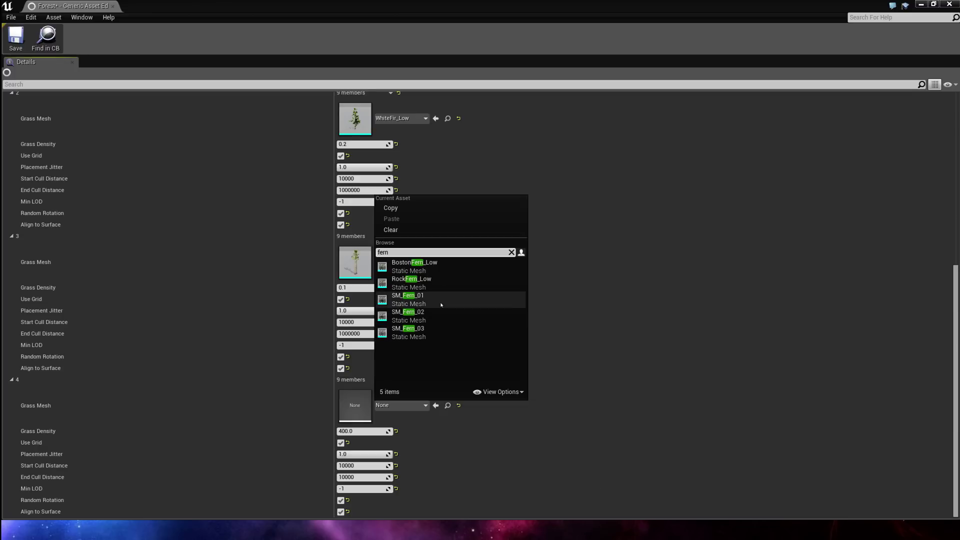
{"action": "left_click", "coordinate": [414, 299]}
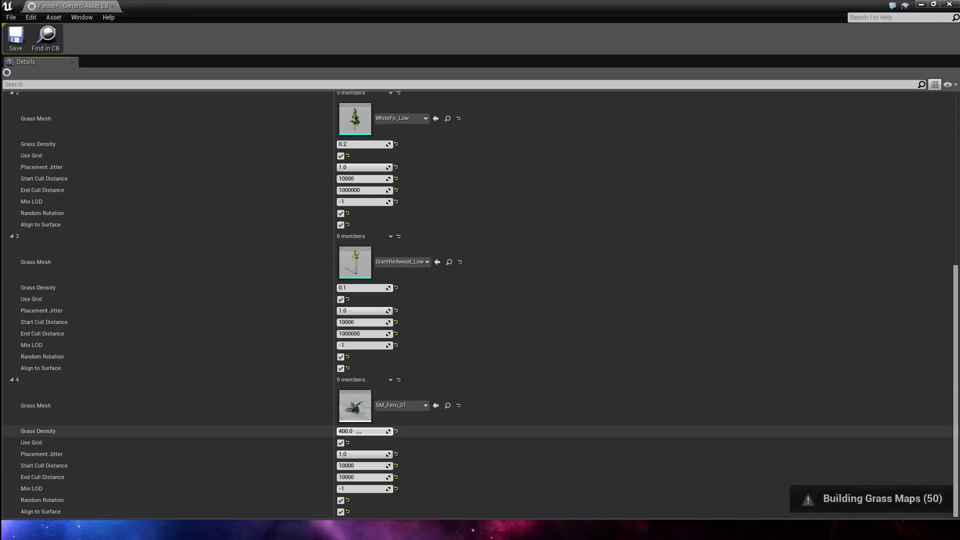
{"action": "left_click", "coordinate": [358, 433]}
{"action": "key", "text": "BackSpace"}
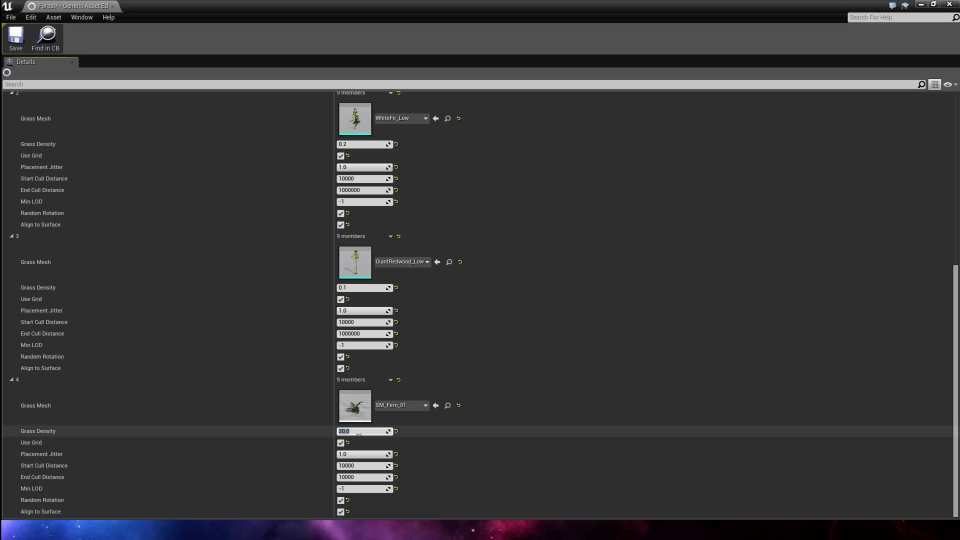
Step: Move the Forest asset window aside and look over the ferns on the landscape in the viewport
{"action": "left_click_drag", "start_coordinate": [445, 6], "coordinate": [924, 196]}
{"action": "right_click_drag", "start_coordinate": [500, 200], "coordinate": [439, 175]}
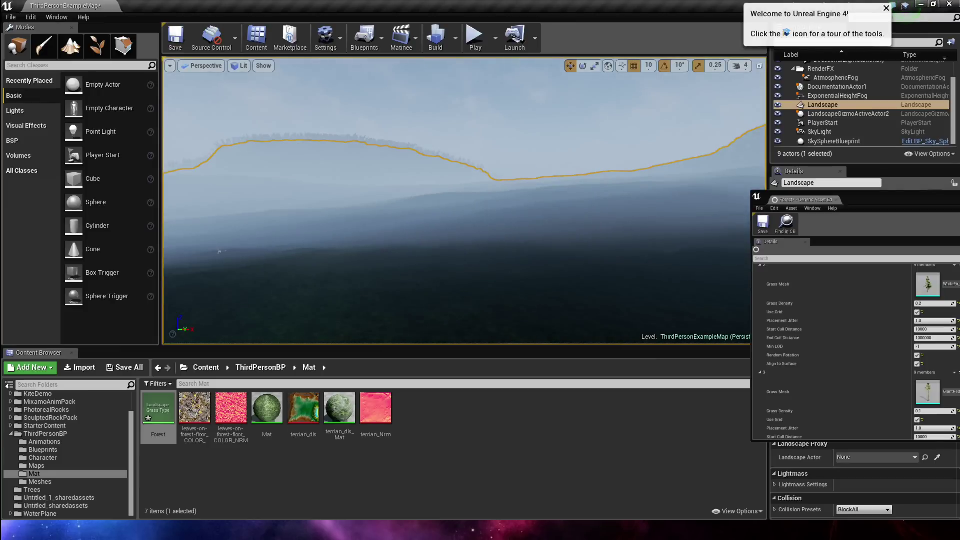
{"action": "right_click_drag", "start_coordinate": [675, 194], "coordinate": [664, 200]}
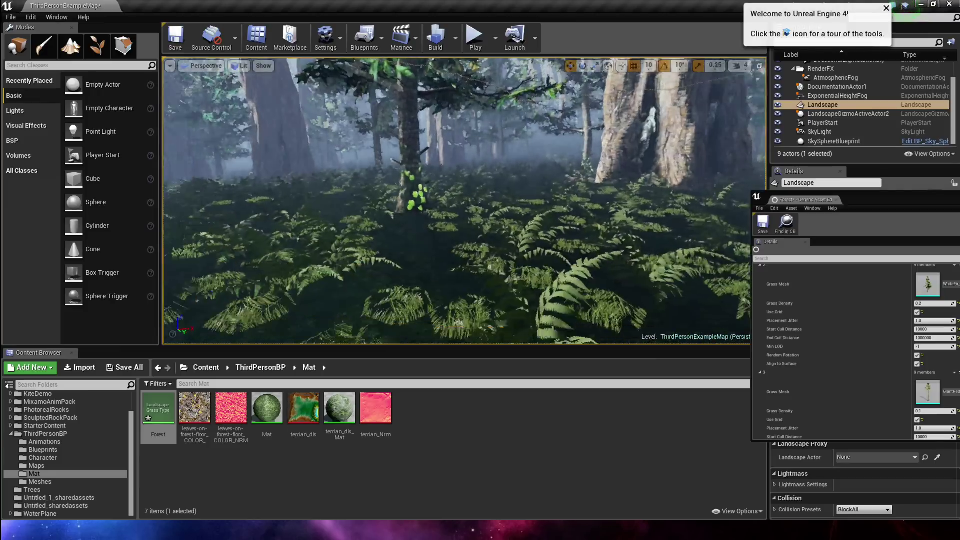
{"action": "right_click_drag", "start_coordinate": [664, 200], "coordinate": [585, 223]}
Step: Bring the Forest asset window back to full size and add a sixth grass variety with a Grass Density of 20
{"action": "left_click_drag", "start_coordinate": [928, 200], "coordinate": [655, 292]}
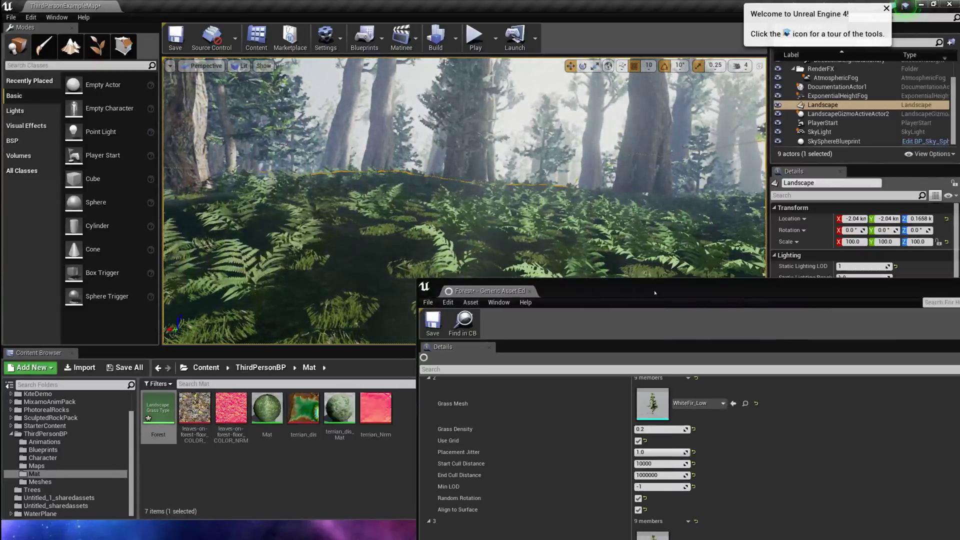
{"action": "double_click", "coordinate": [650, 295]}
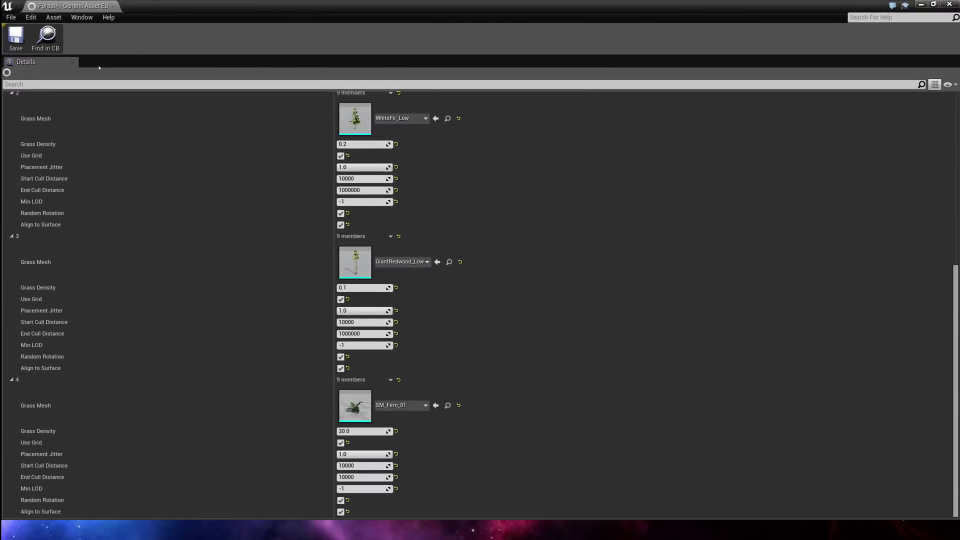
{"action": "scroll", "coordinate": [432, 294], "scroll_direction": "up", "scroll_amount": 10}
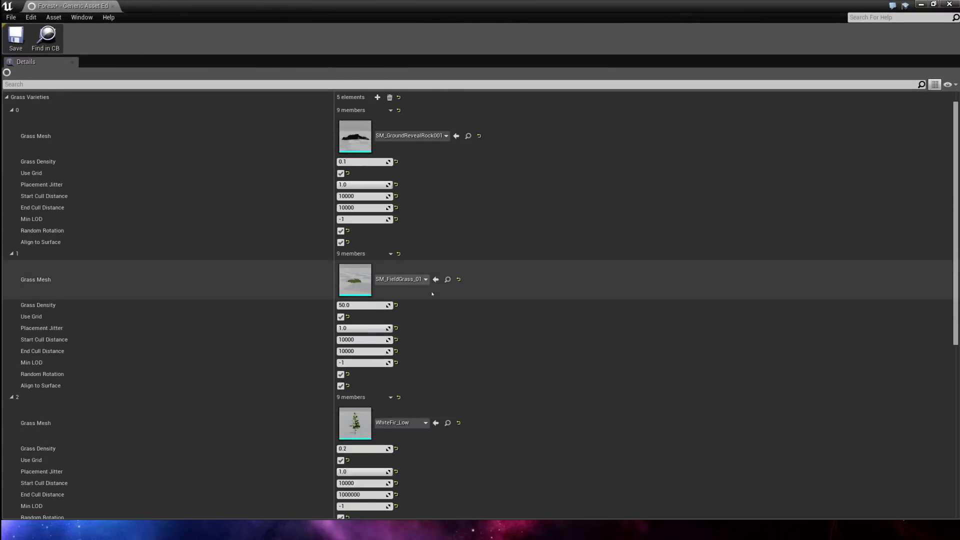
{"action": "left_click", "coordinate": [377, 97]}
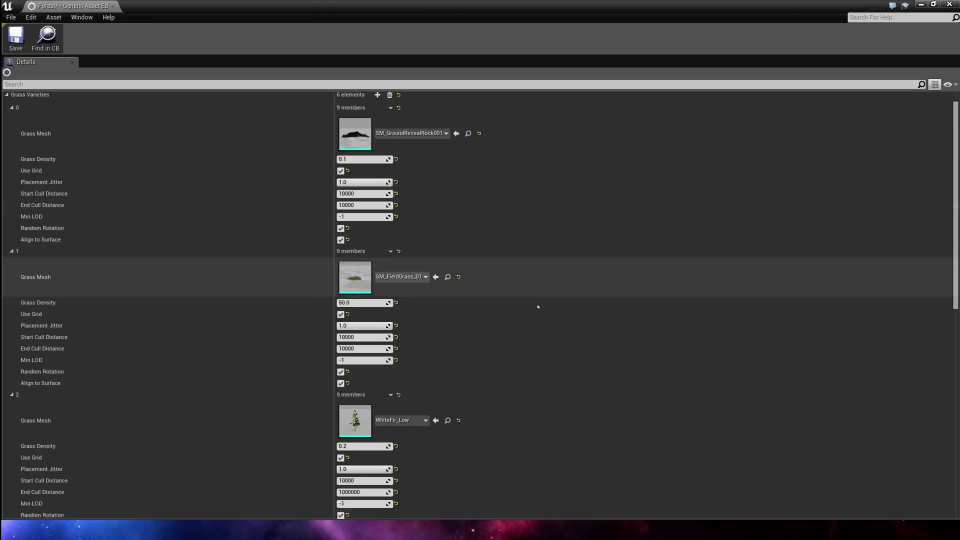
{"action": "scroll", "coordinate": [537, 306], "scroll_direction": "down", "scroll_amount": 10}
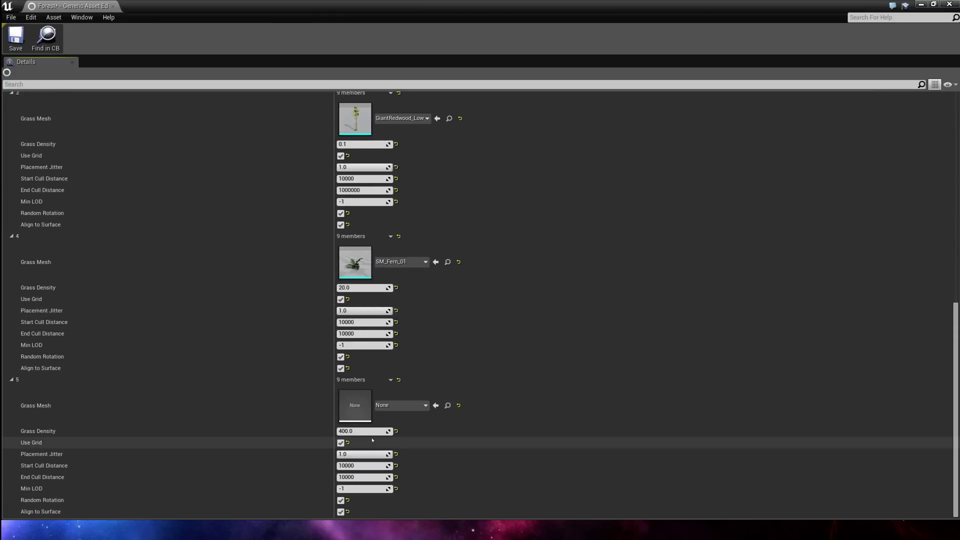
{"action": "left_click", "coordinate": [367, 431]}
{"action": "type", "text": "2"}
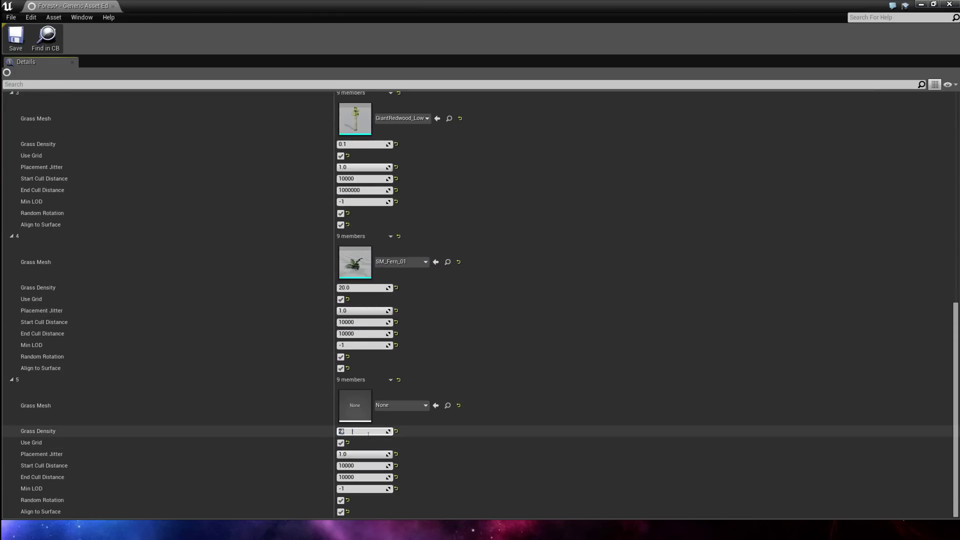
Step: Search the meshes for butt, set SM_Buttercup_Patch_01 as the sixth variety's Grass Mesh, and save the Forest asset
{"action": "left_click", "coordinate": [390, 405]}
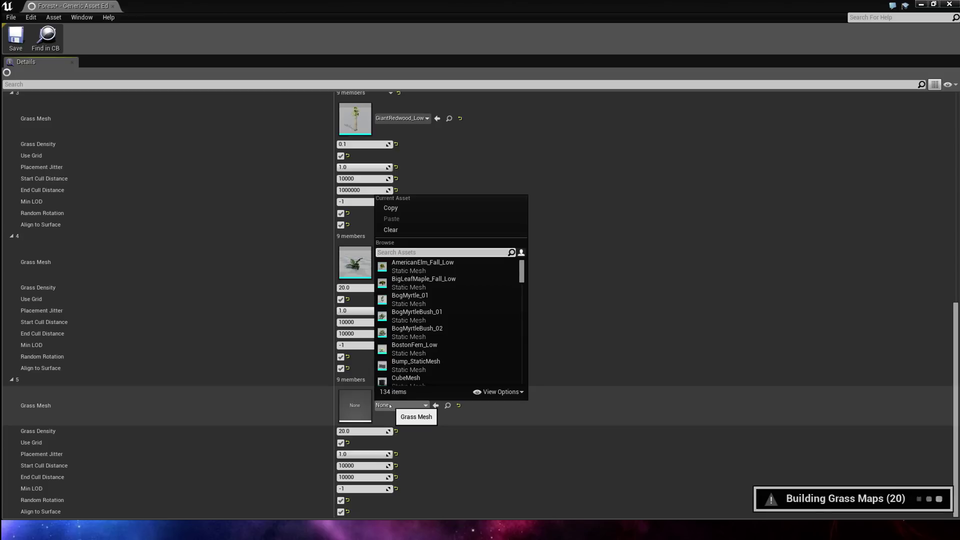
{"action": "type", "text": "butt"}
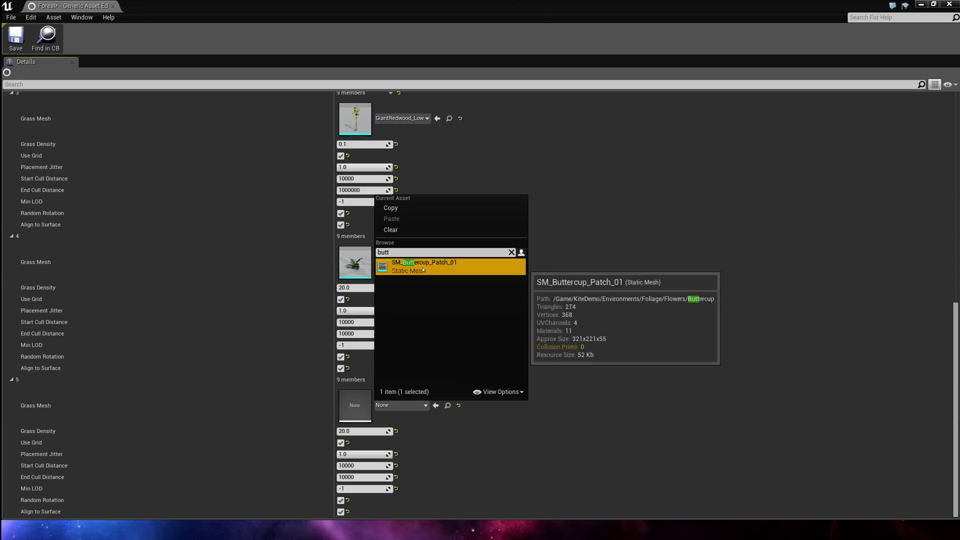
{"action": "left_click", "coordinate": [423, 267]}
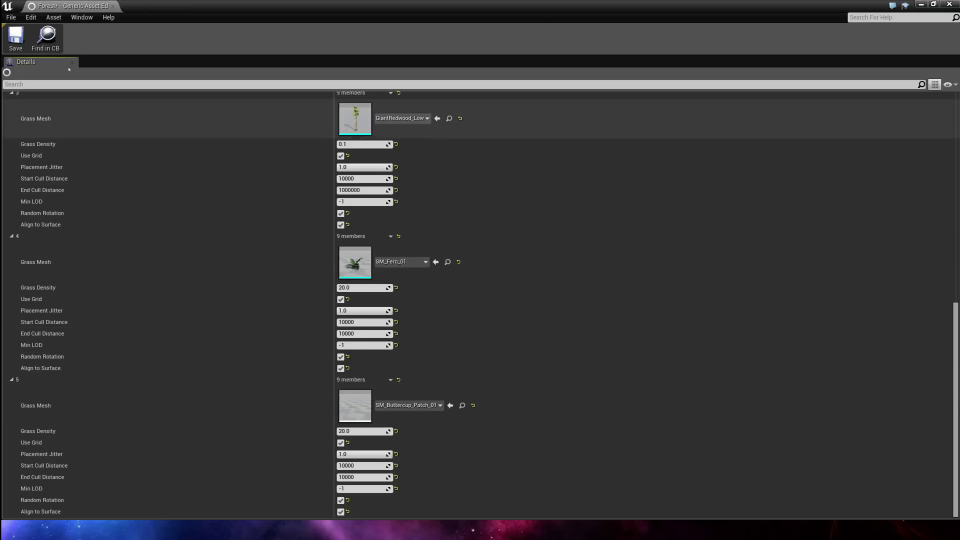
{"action": "left_click", "coordinate": [16, 37]}
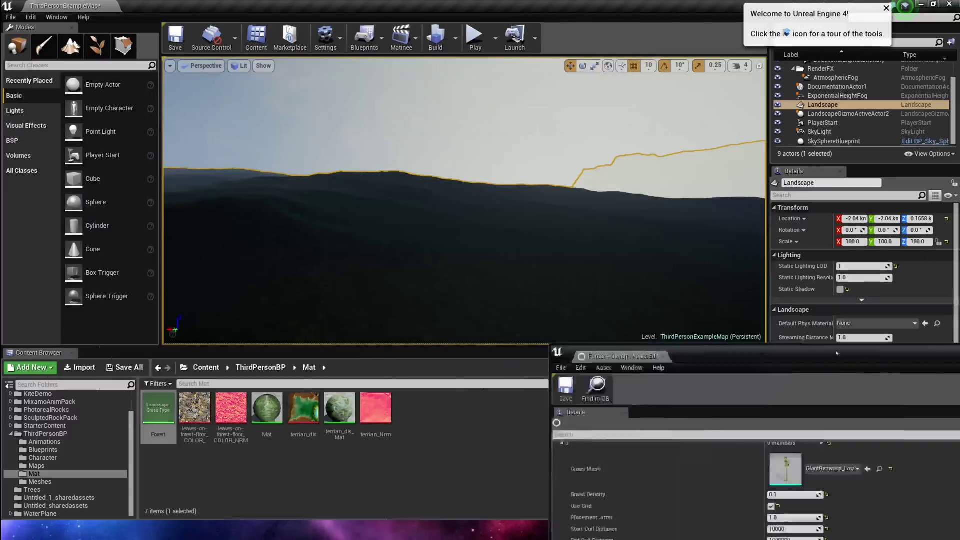
Step: Inspect the ferns and buttercups in the viewport and in a play session, running the character through them before stopping play
{"action": "mouse_move", "coordinate": [465, 200]}
{"action": "right_mouse_down"}
{"action": "mouse_move", "coordinate": [485, 214]}
{"action": "mouse_move", "coordinate": [558, 201]}
{"action": "mouse_move", "coordinate": [469, 216]}
{"action": "right_mouse_up"}
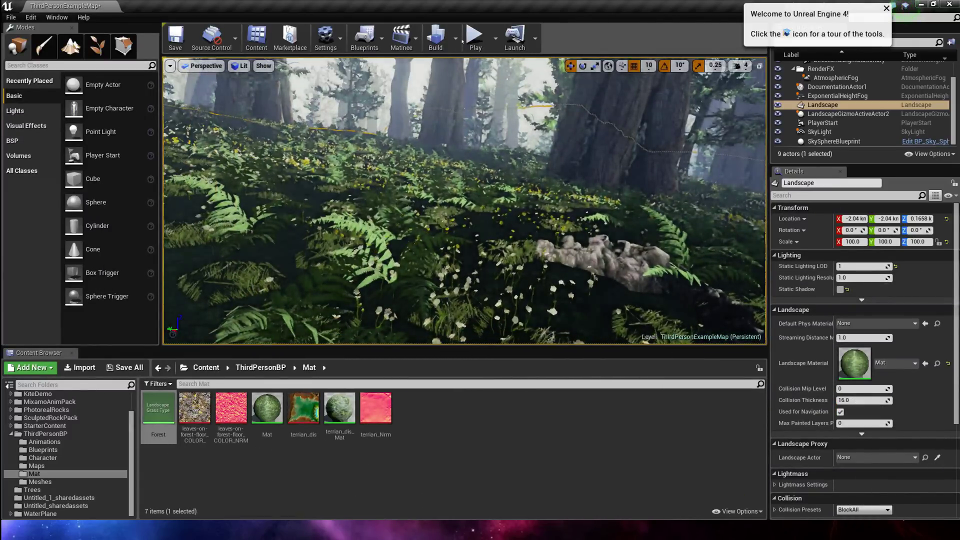
{"action": "left_click", "coordinate": [475, 36]}
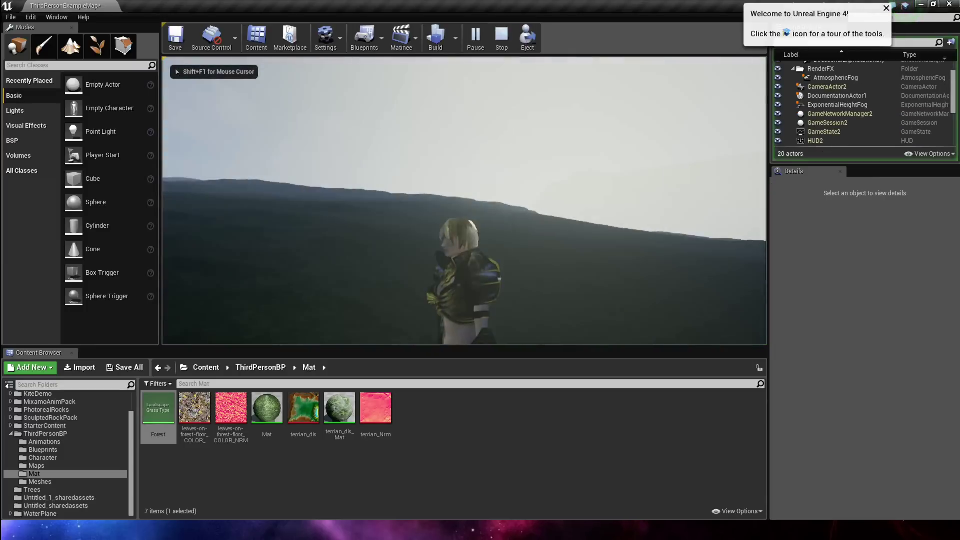
{"action": "key", "text": "w"}
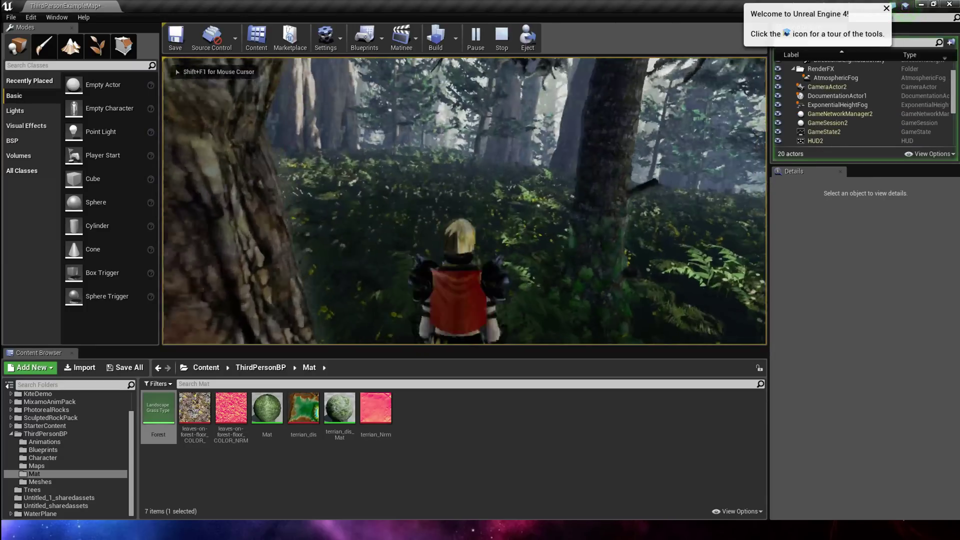
{"action": "key", "text": "w"}
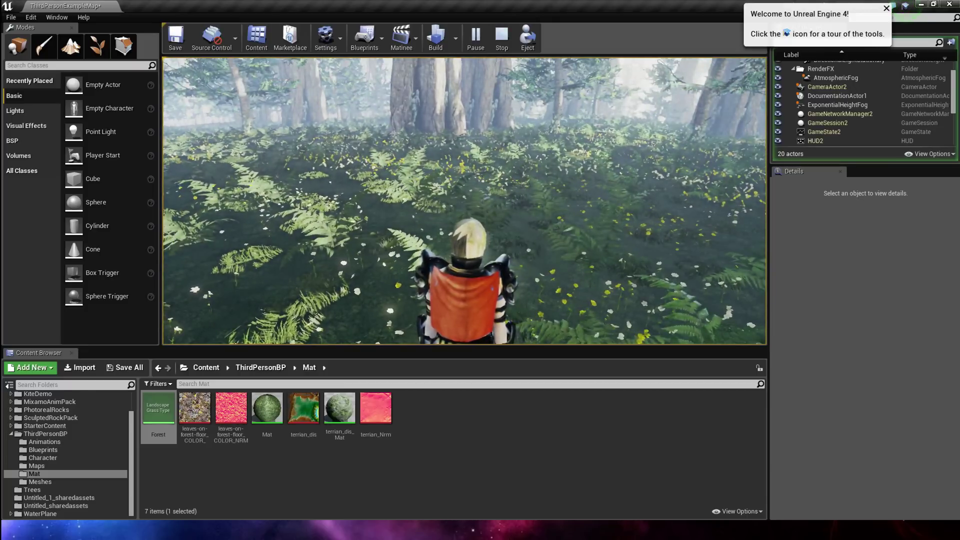
{"action": "key", "text": "Escape"}
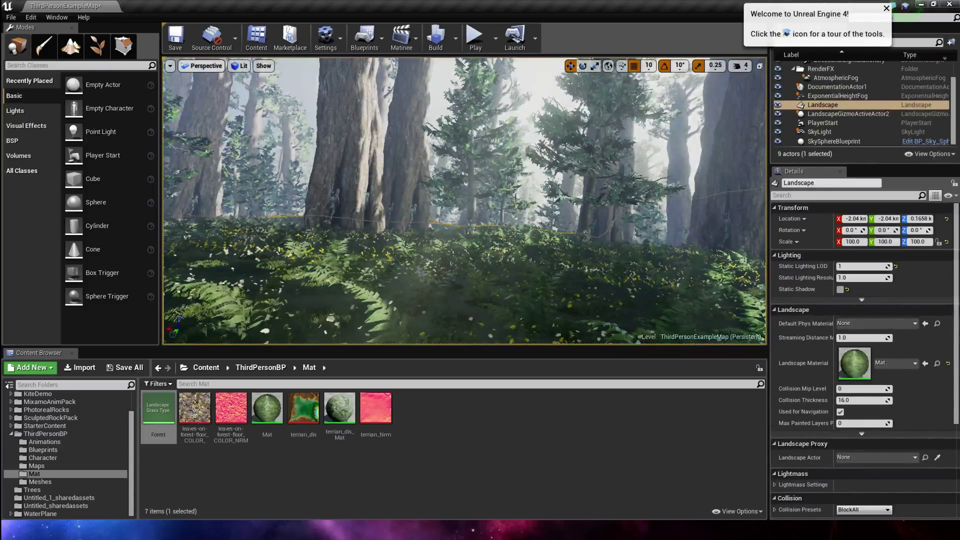
Step: Turn on the viewport's FPS display and check the frame rate in a play session while running the character through the forest
{"action": "left_click", "coordinate": [170, 65]}
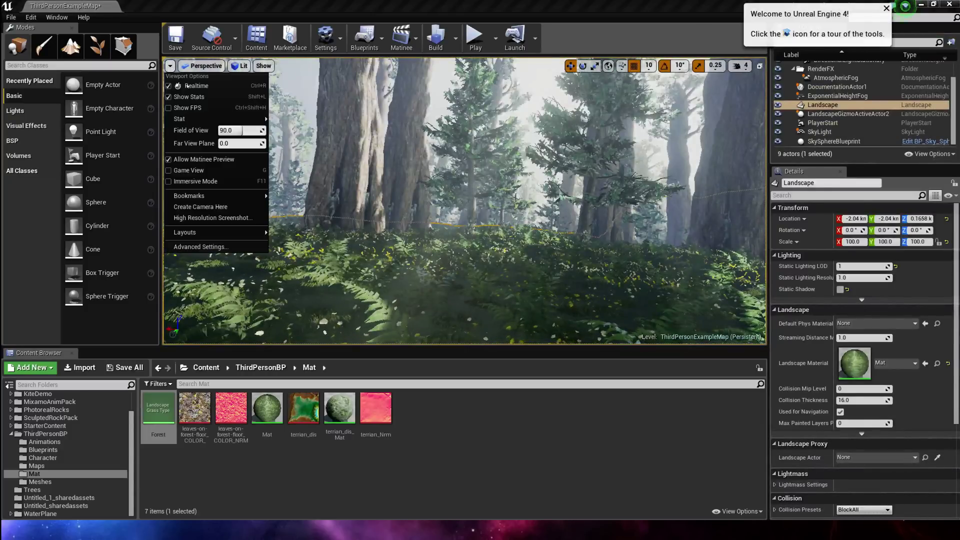
{"action": "left_click", "coordinate": [208, 109]}
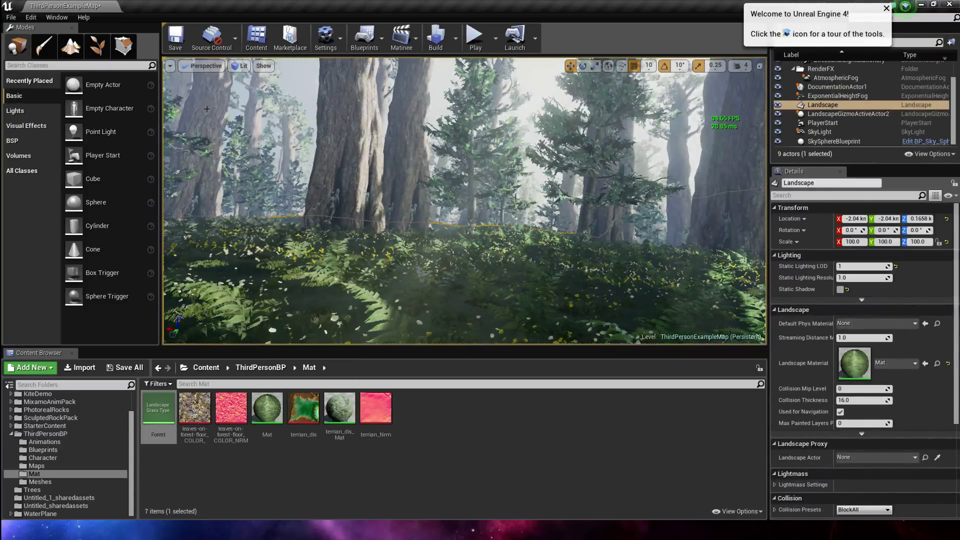
{"action": "left_click", "coordinate": [475, 37]}
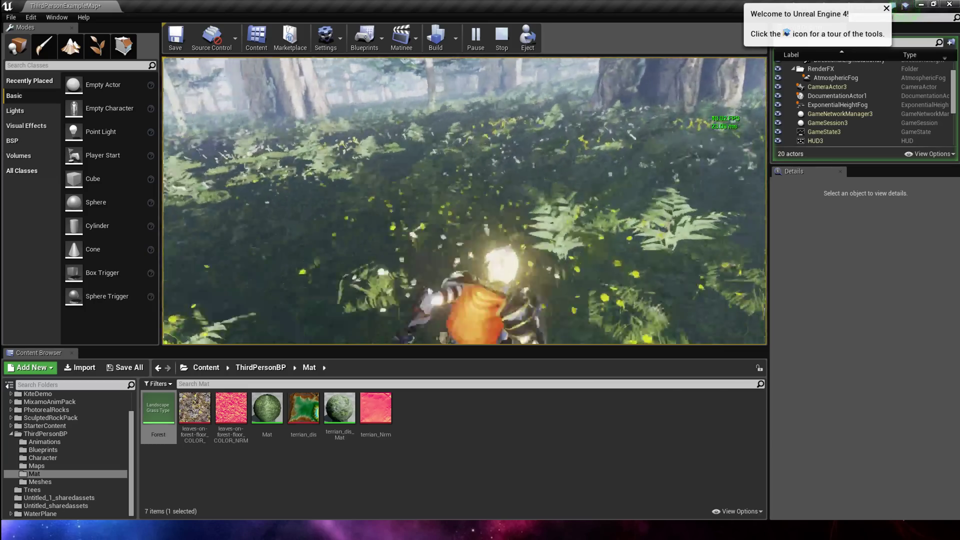
{"action": "key", "text": "w"}
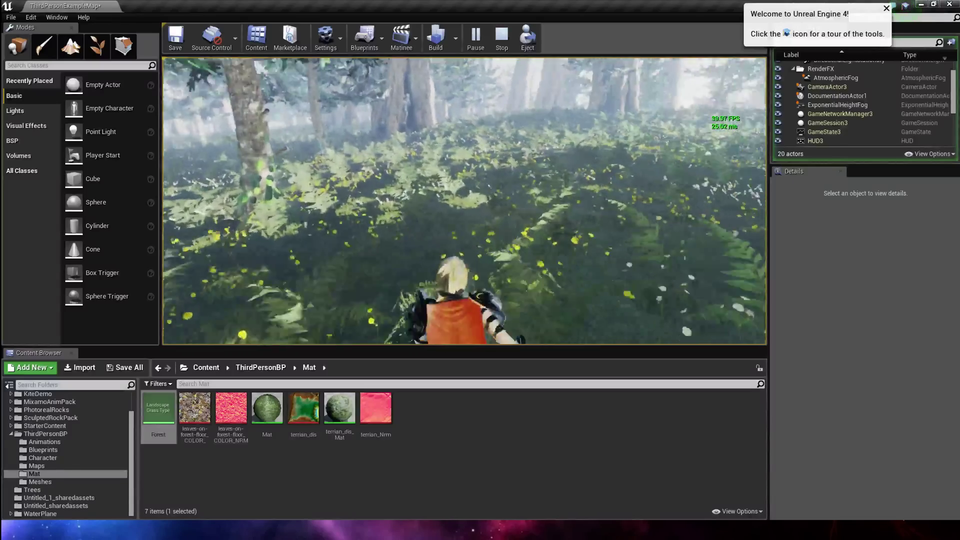
{"action": "key", "text": "Escape"}
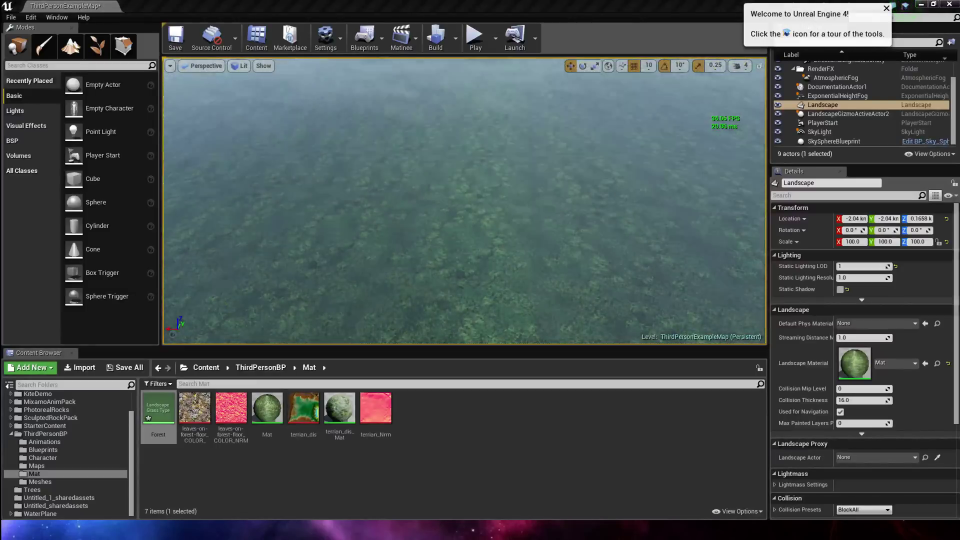
Step: Look around the forest floor in the viewport, then switch to Task Manager to check Unreal Engine's CPU and memory use
{"action": "right_click_drag", "start_coordinate": [465, 200], "coordinate": [320, 130]}
{"action": "right_click_drag", "start_coordinate": [464, 175], "coordinate": [480, 195]}
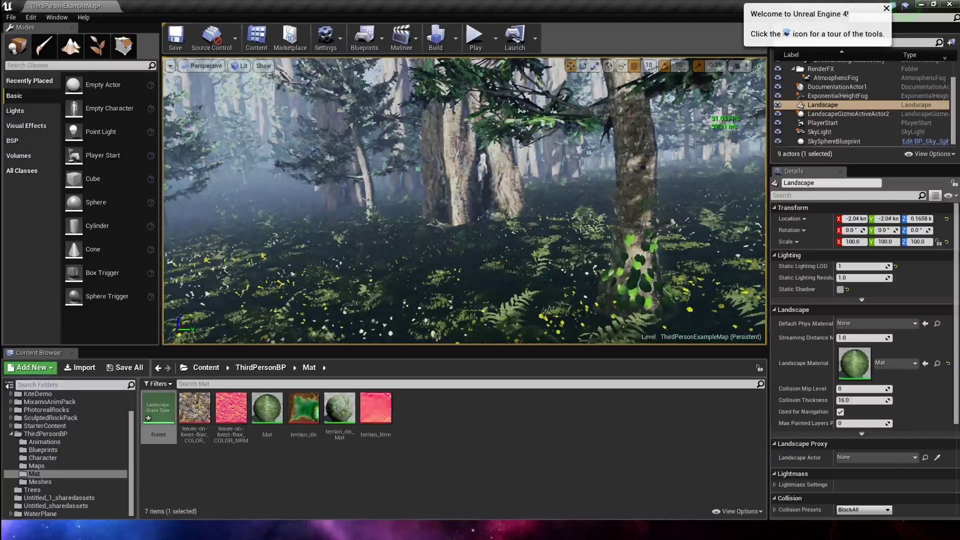
{"action": "right_click_drag", "start_coordinate": [465, 200], "coordinate": [532, 225]}
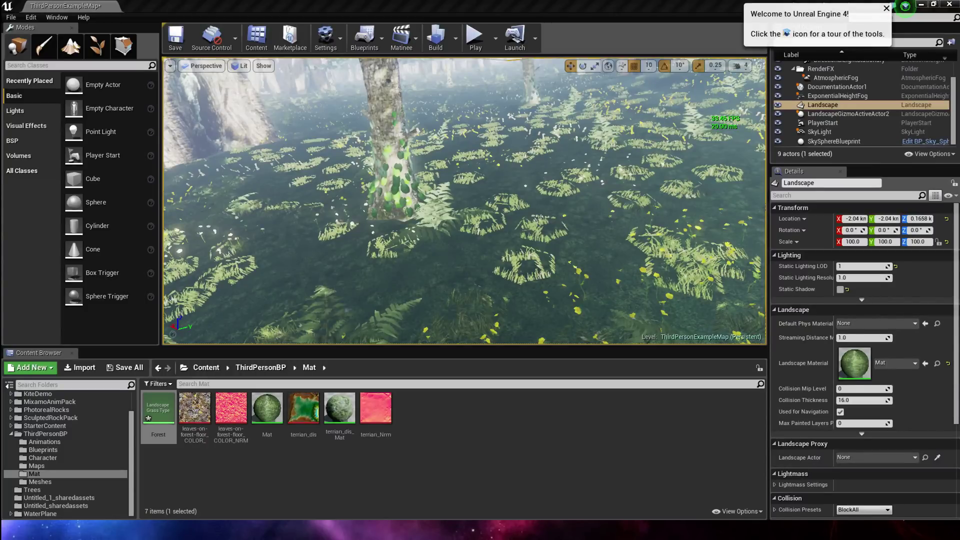
{"action": "key", "text": "ctrl+shift+Escape"}
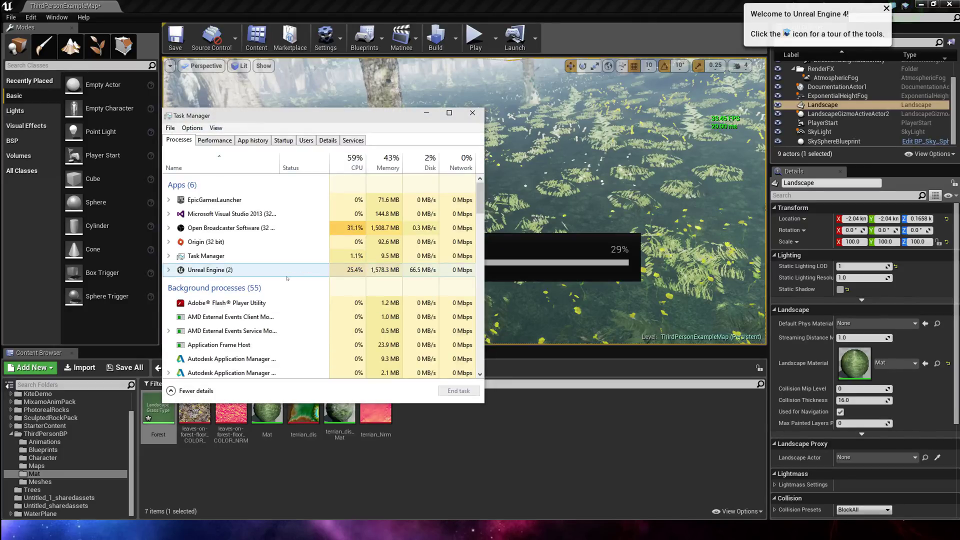
{"action": "left_click_drag", "start_coordinate": [301, 121], "coordinate": [959, 430]}
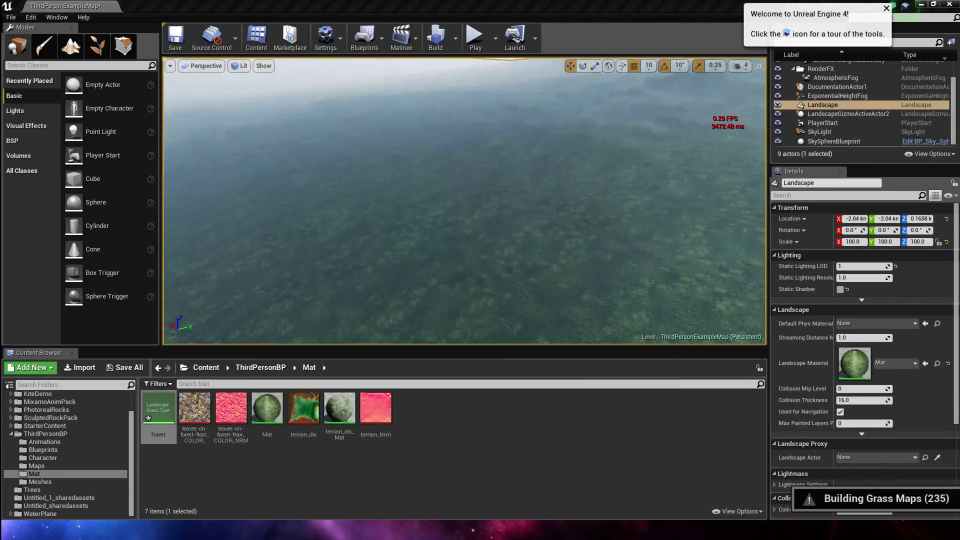
Step: Fly through the forest and over the landscape to examine the generated foliage and the frame rate across different areas
{"action": "right_click_drag", "start_coordinate": [612, 235], "coordinate": [499, 192]}
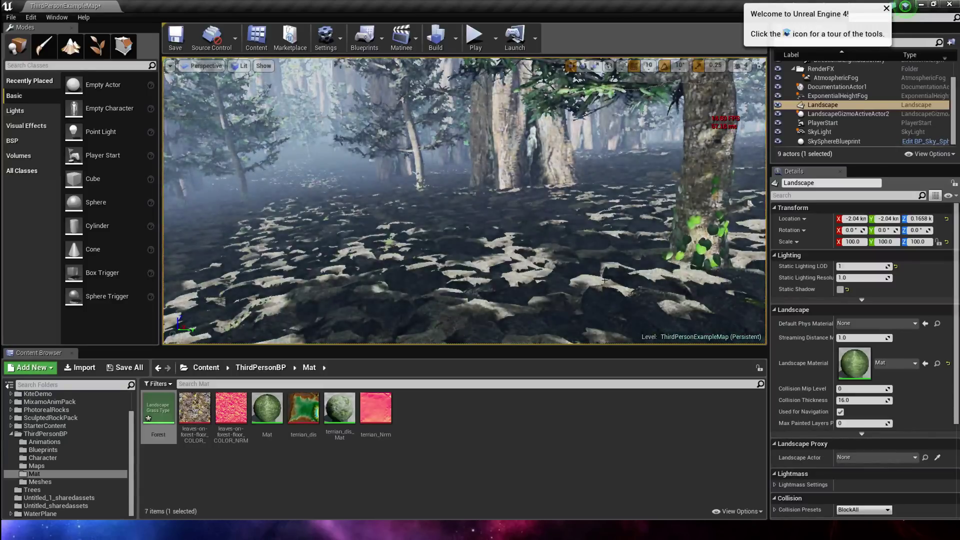
{"action": "right_click_drag", "start_coordinate": [602, 225], "coordinate": [455, 202]}
{"action": "right_click_drag", "start_coordinate": [630, 190], "coordinate": [580, 190]}
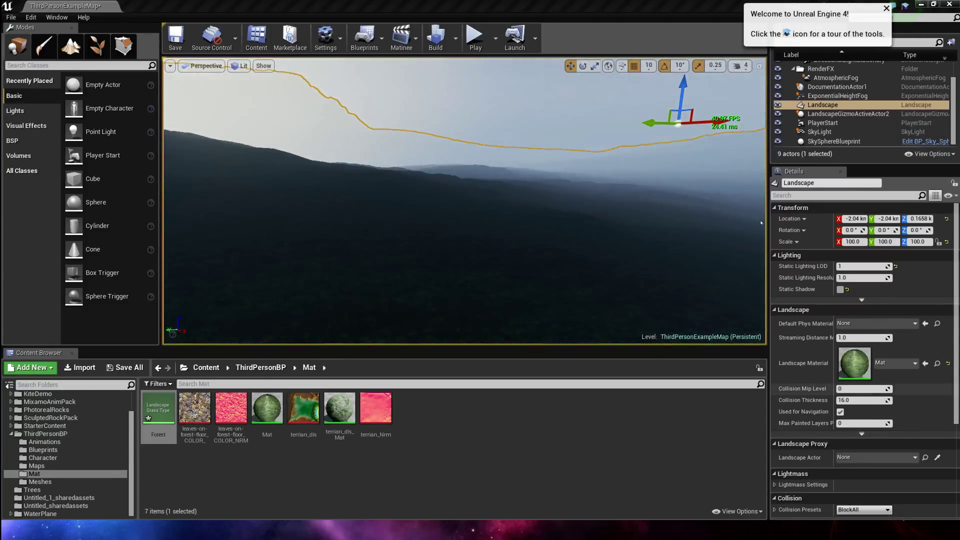
{"action": "right_click_drag", "start_coordinate": [465, 200], "coordinate": [645, 202]}
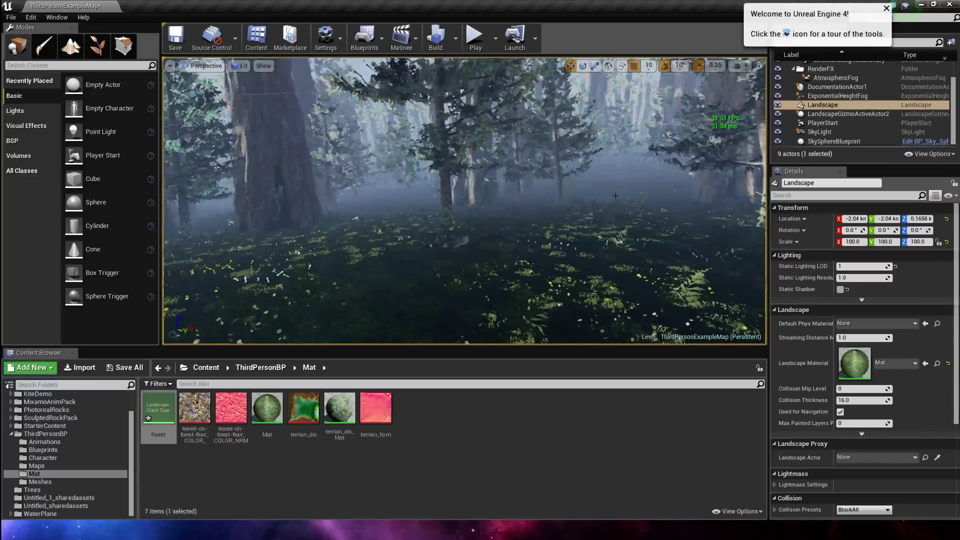
{"action": "right_click_drag", "start_coordinate": [617, 189], "coordinate": [420, 210]}
{"action": "right_click_drag", "start_coordinate": [604, 205], "coordinate": [530, 227]}
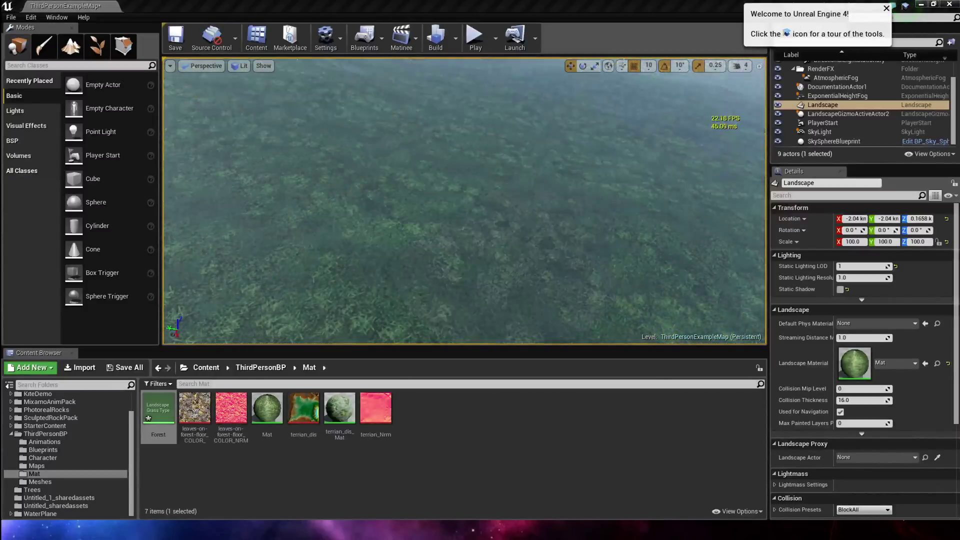
{"action": "right_click_drag", "start_coordinate": [465, 200], "coordinate": [474, 190]}
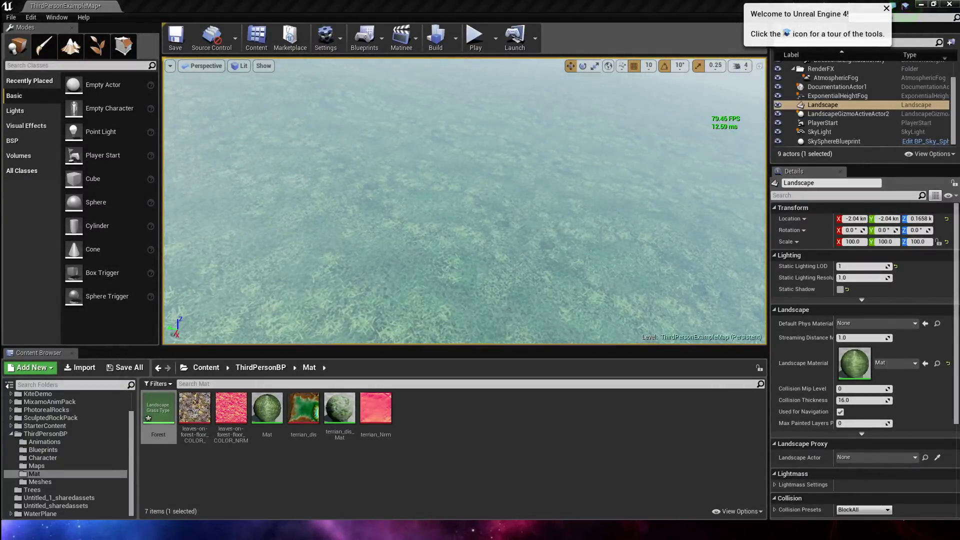
Step: Open the Medium_Boulder_LowPoly mesh from the Forest asset's last grass variety and turn off Cast Shadow for LOD1, LOD2 and LOD3
{"action": "left_click_drag", "start_coordinate": [849, 539], "coordinate": [280, 1]}
{"action": "scroll", "coordinate": [379, 490], "scroll_direction": "down", "scroll_amount": 4}
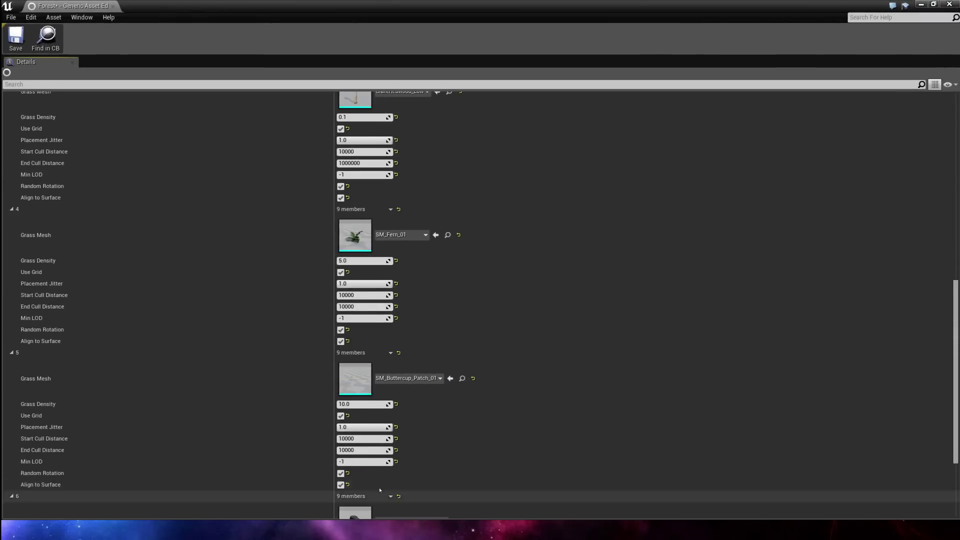
{"action": "scroll", "coordinate": [380, 490], "scroll_direction": "down", "scroll_amount": 3}
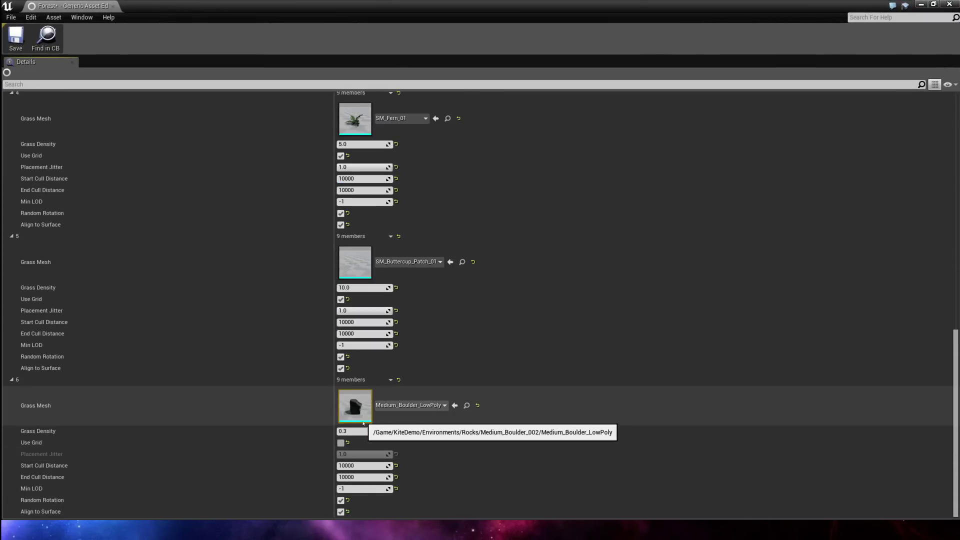
{"action": "double_click", "coordinate": [359, 404]}
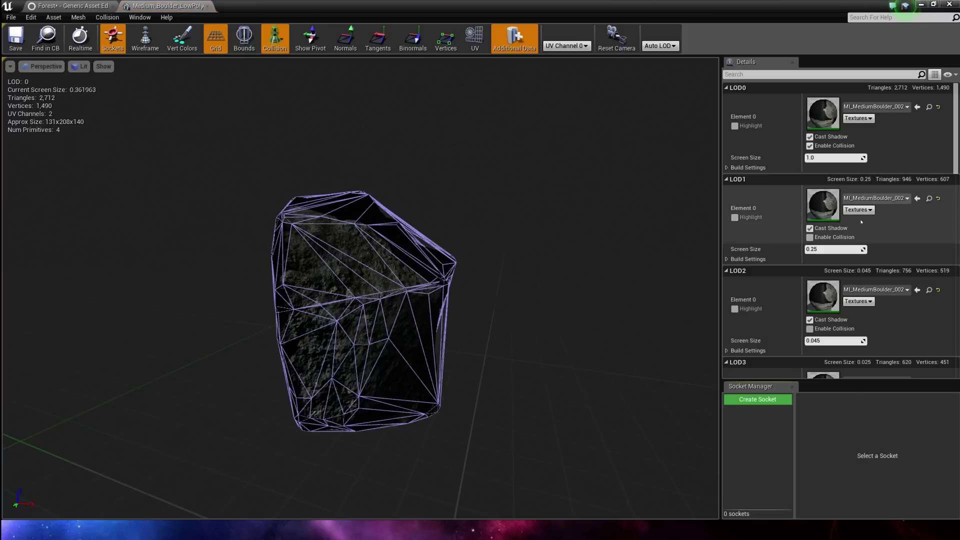
{"action": "left_click", "coordinate": [809, 228]}
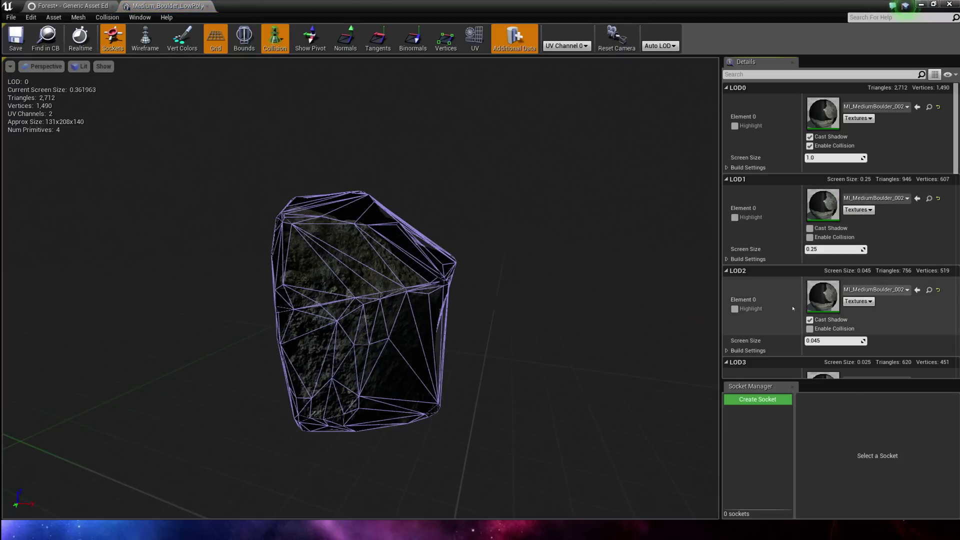
{"action": "left_click", "coordinate": [810, 320]}
{"action": "scroll", "coordinate": [813, 325], "scroll_direction": "down", "scroll_amount": 3}
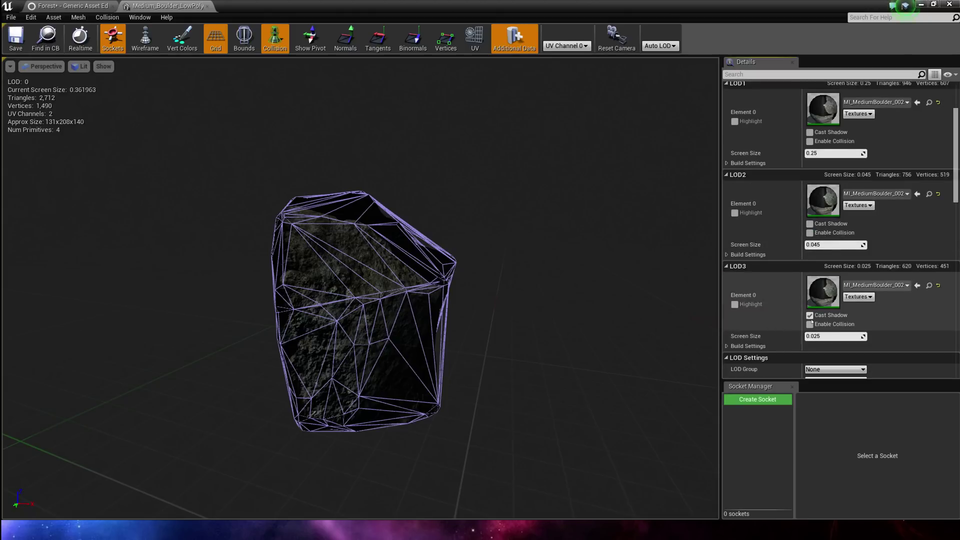
{"action": "scroll", "coordinate": [813, 325], "scroll_direction": "down", "scroll_amount": 4}
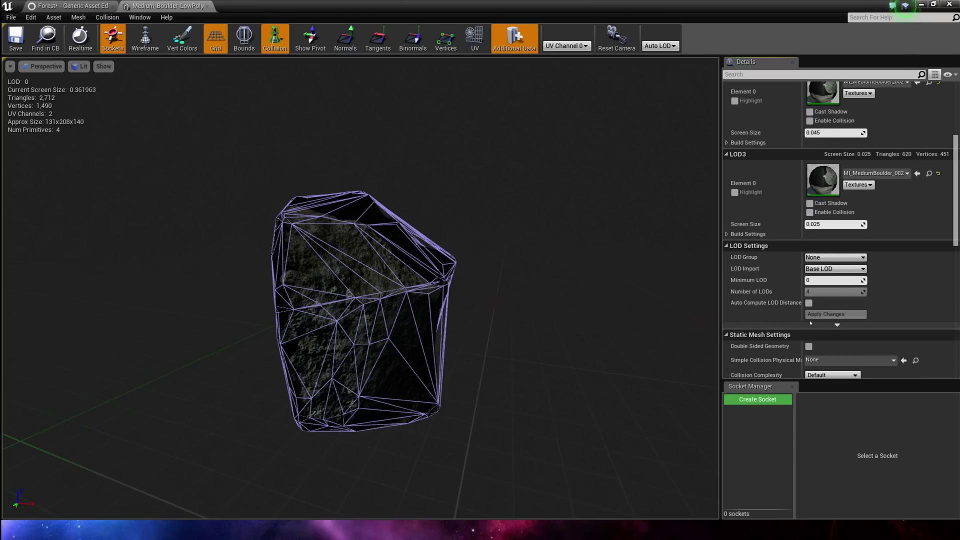
Step: Set the boulder mesh's Collision Complexity to Use Complex Collision As Simple and save the mesh
{"action": "scroll", "coordinate": [810, 322], "scroll_direction": "down", "scroll_amount": 6}
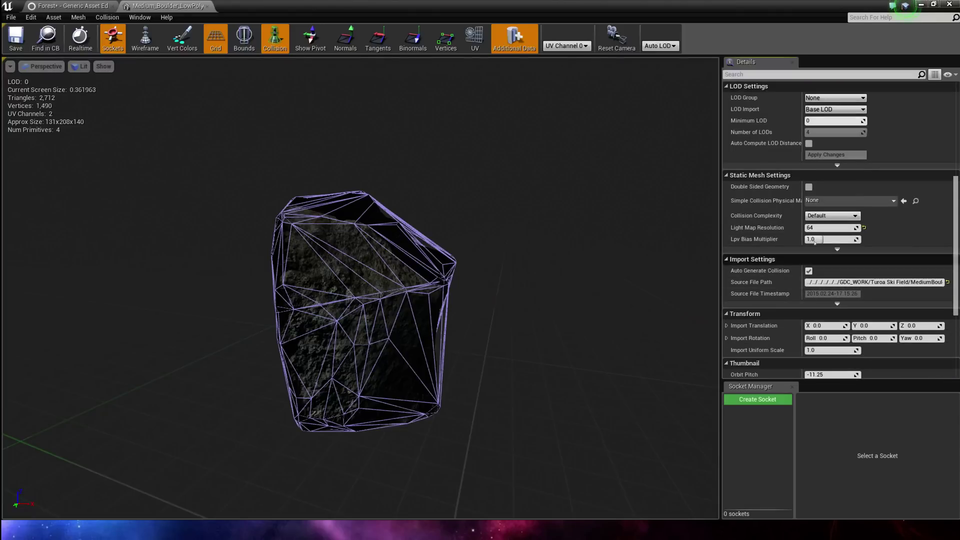
{"action": "left_click", "coordinate": [831, 215]}
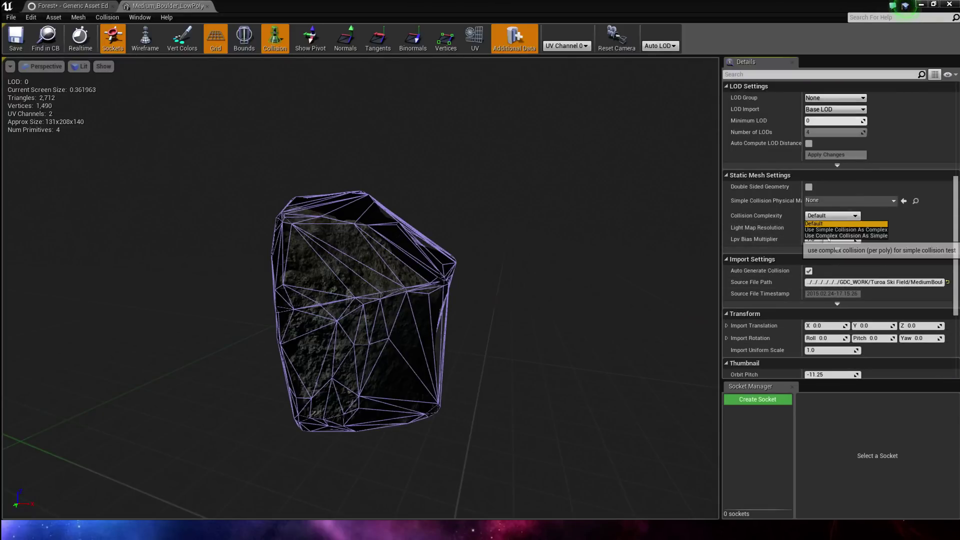
{"action": "left_click", "coordinate": [829, 259]}
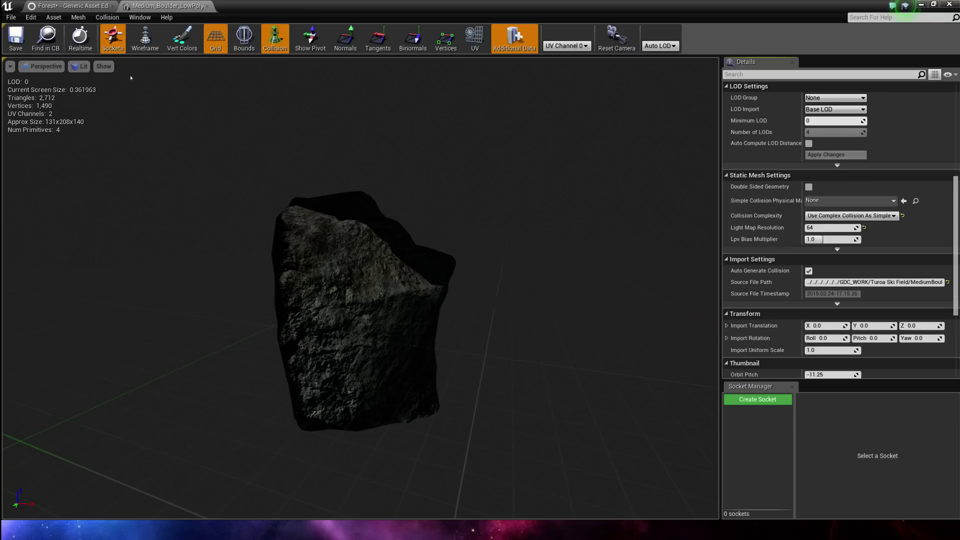
{"action": "left_click", "coordinate": [17, 39]}
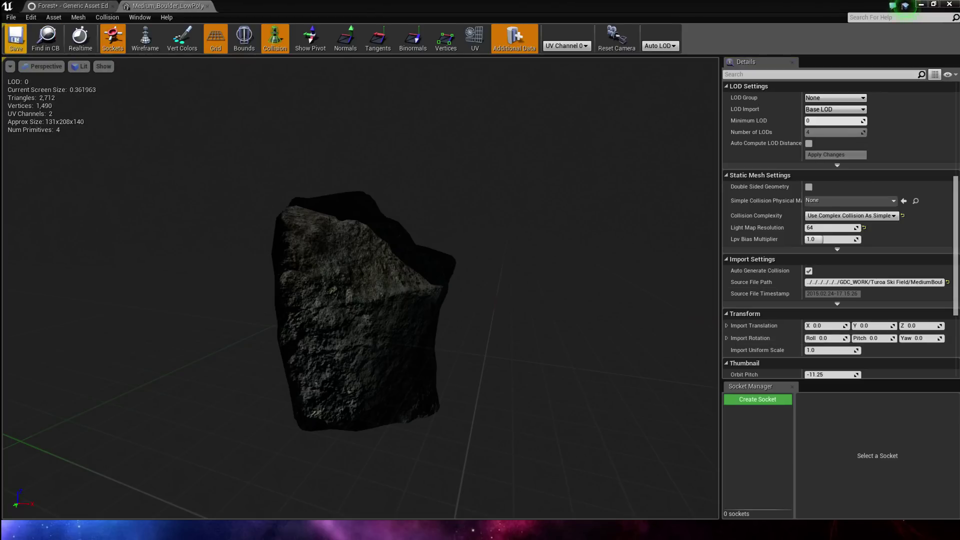
Step: Return to the level and inspect the boulders, ferns and flowers up close in the viewport
{"action": "left_click", "coordinate": [949, 4]}
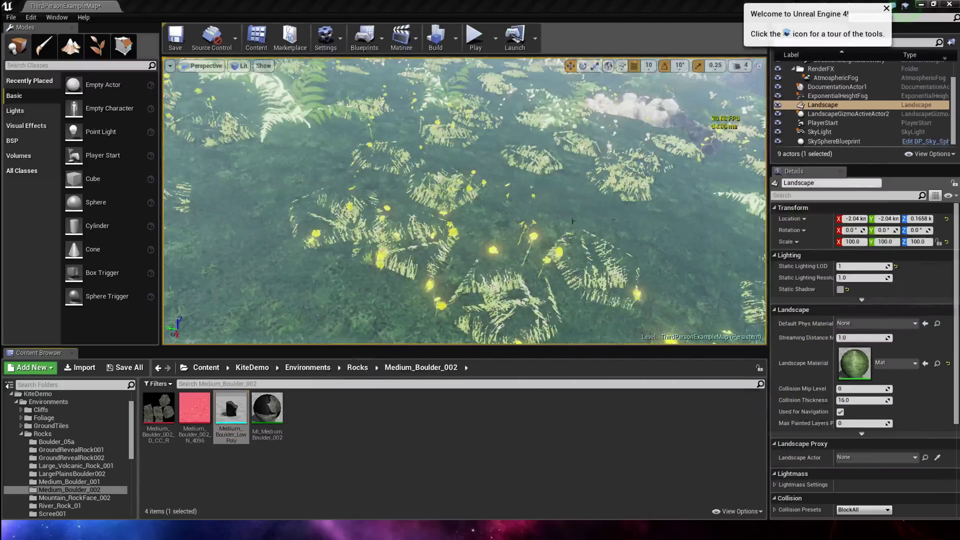
{"action": "right_click_drag", "start_coordinate": [573, 221], "coordinate": [333, 197]}
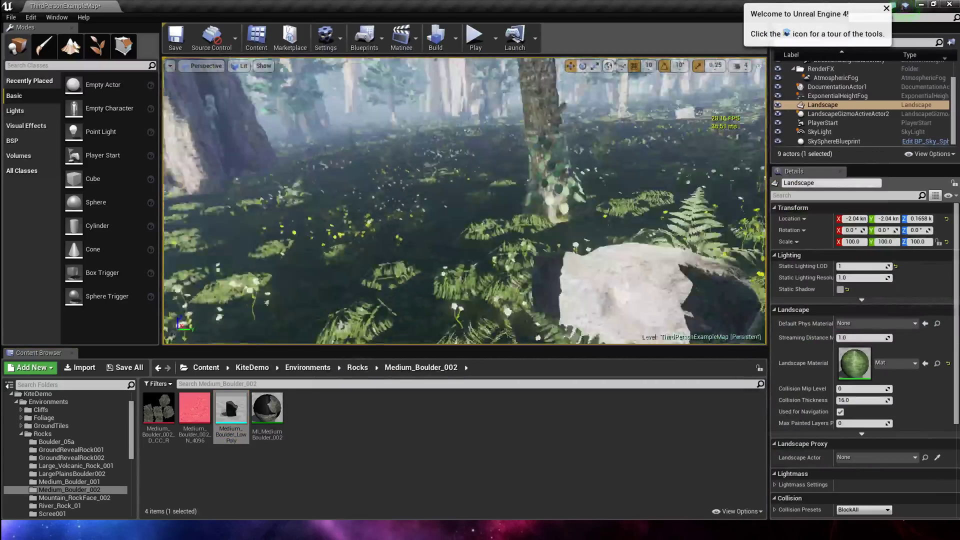
{"action": "right_click_drag", "start_coordinate": [559, 192], "coordinate": [541, 223]}
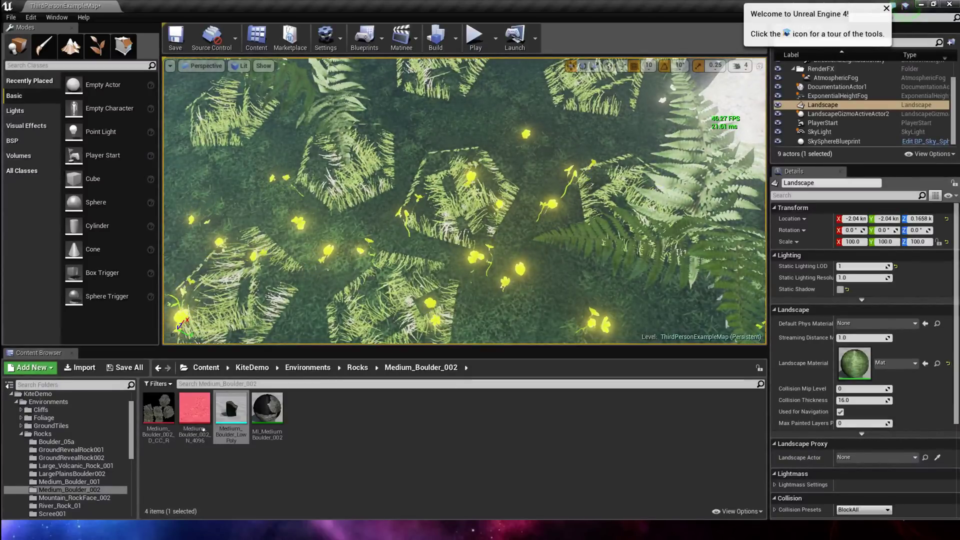
Step: Find SM_FieldGrass_01 in KiteDemo's FieldGrass foliage folder and open the mesh and its base material M_FieldGrass_01
{"action": "double_click", "coordinate": [43, 418]}
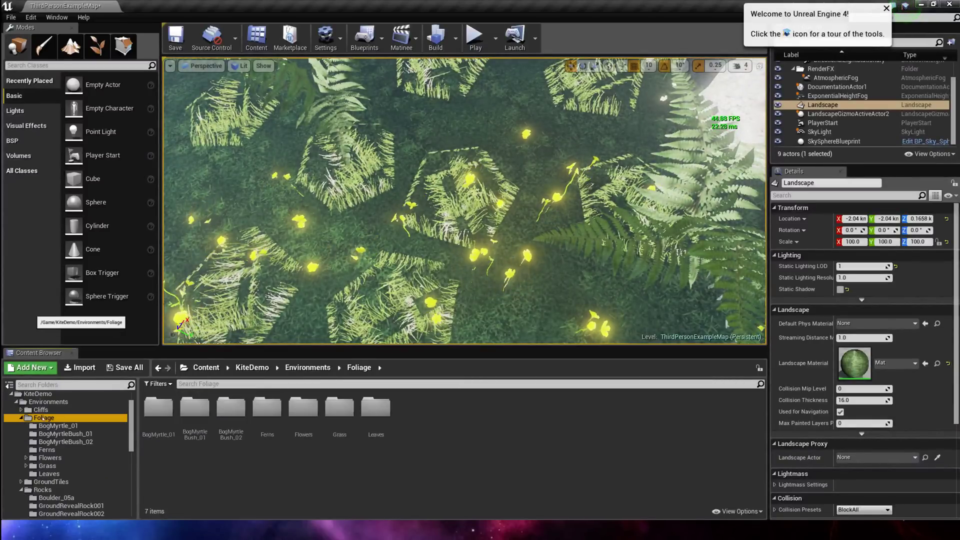
{"action": "left_click", "coordinate": [48, 465]}
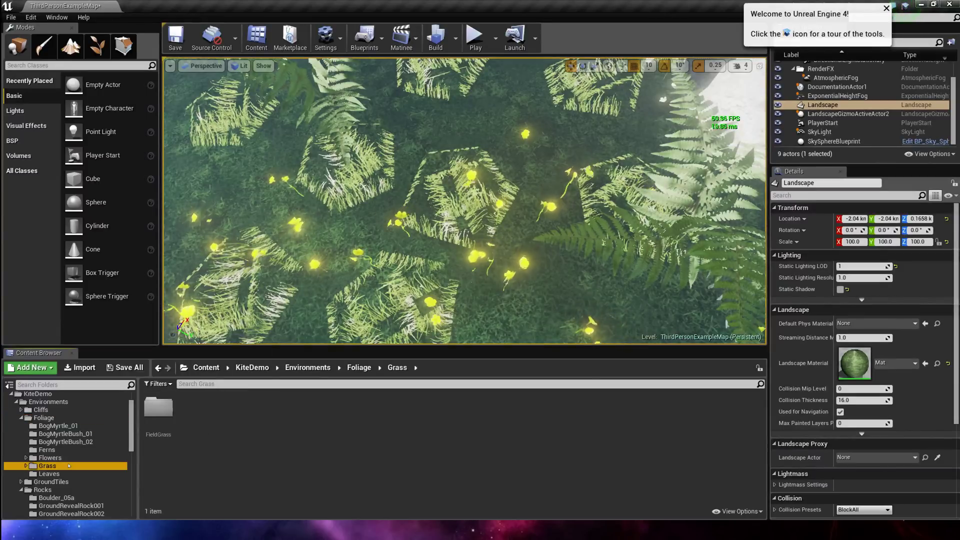
{"action": "double_click", "coordinate": [158, 407]}
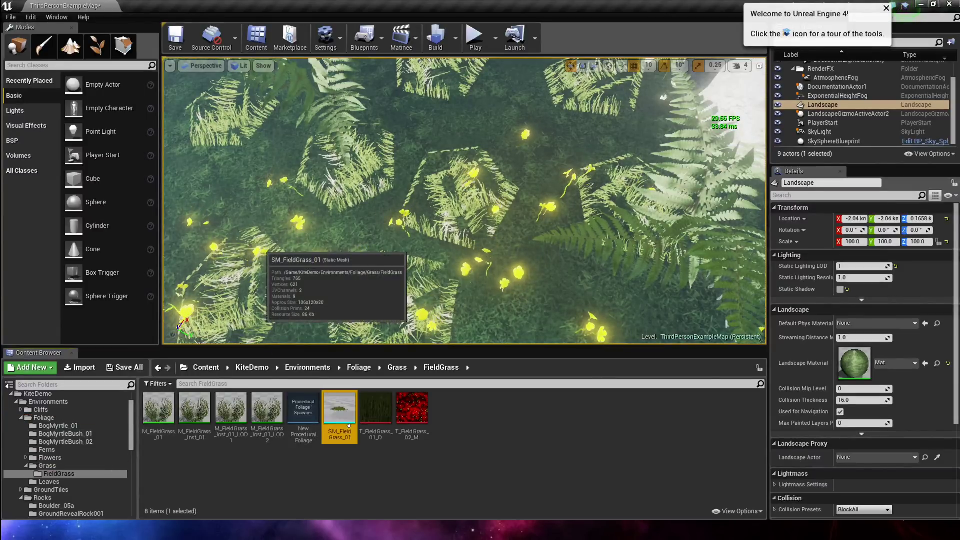
{"action": "left_click", "coordinate": [330, 437]}
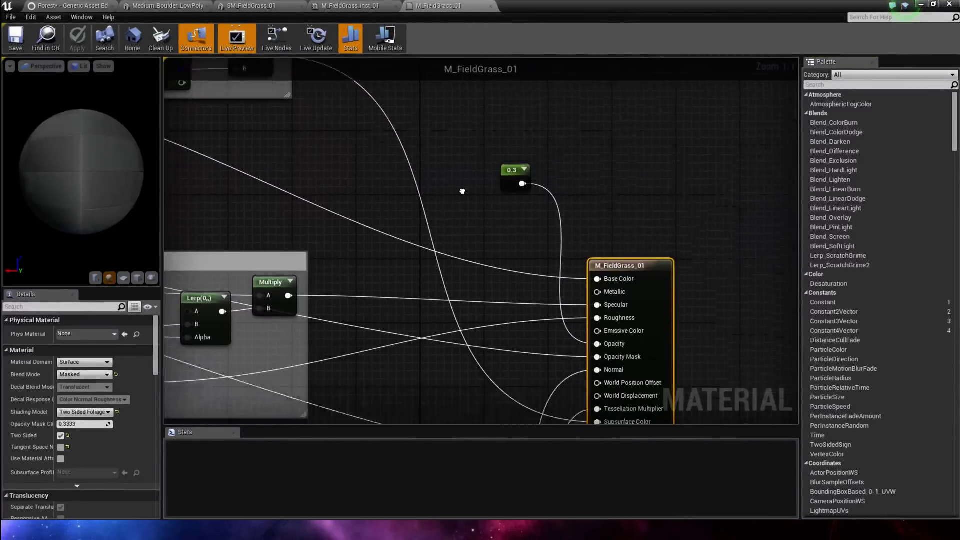
Step: Examine the M_FieldGrass_01 material graph, covering its color, Dead Grass, Specular, Height offset, WPO Wind and Wind normals sections
{"action": "scroll", "coordinate": [640, 345], "scroll_direction": "up", "scroll_amount": 5}
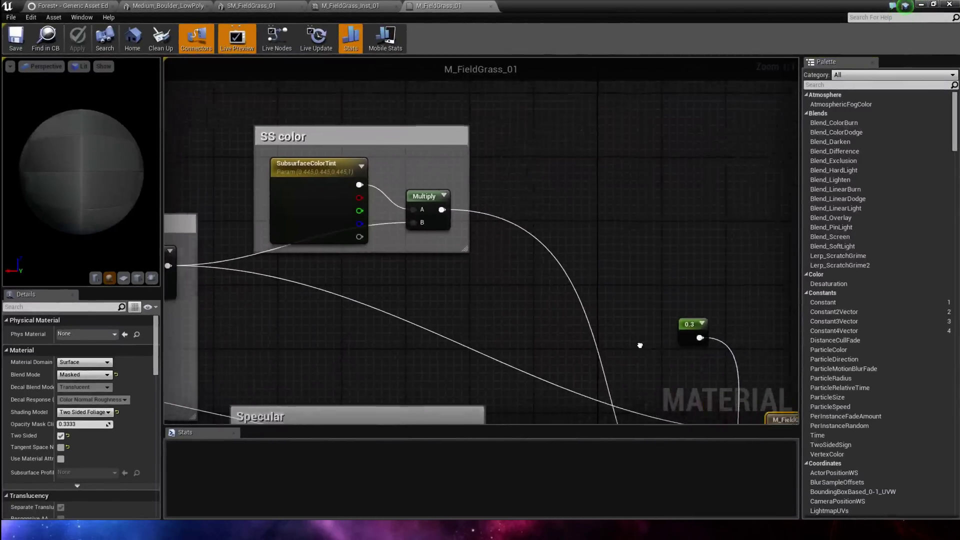
{"action": "right_click_drag", "start_coordinate": [640, 345], "coordinate": [959, 306]}
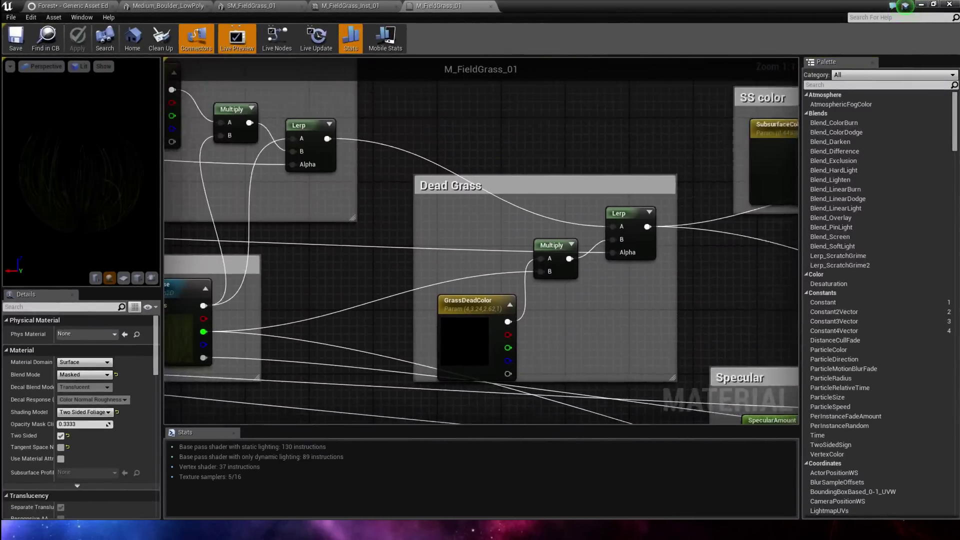
{"action": "right_click_drag", "start_coordinate": [480, 270], "coordinate": [426, 143]}
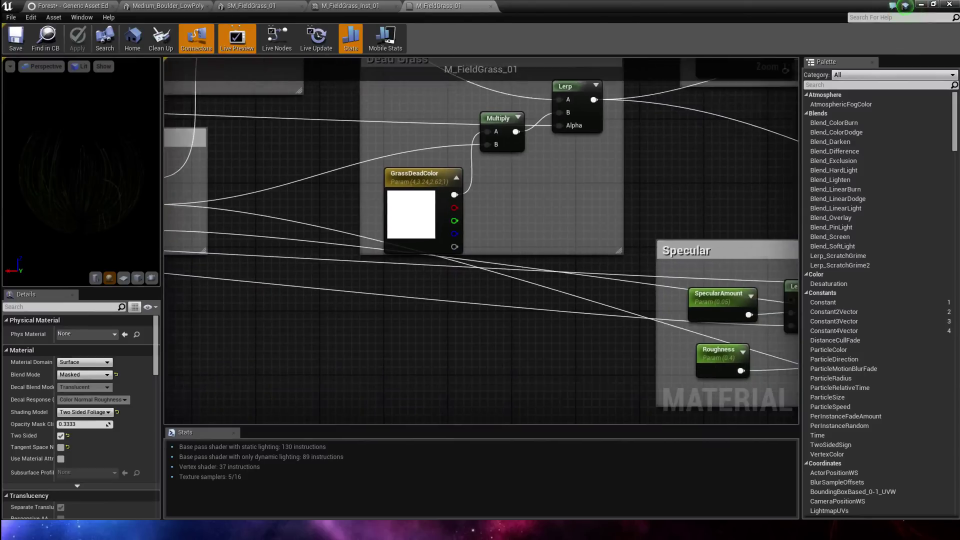
{"action": "right_click_drag", "start_coordinate": [959, 180], "coordinate": [959, 55]}
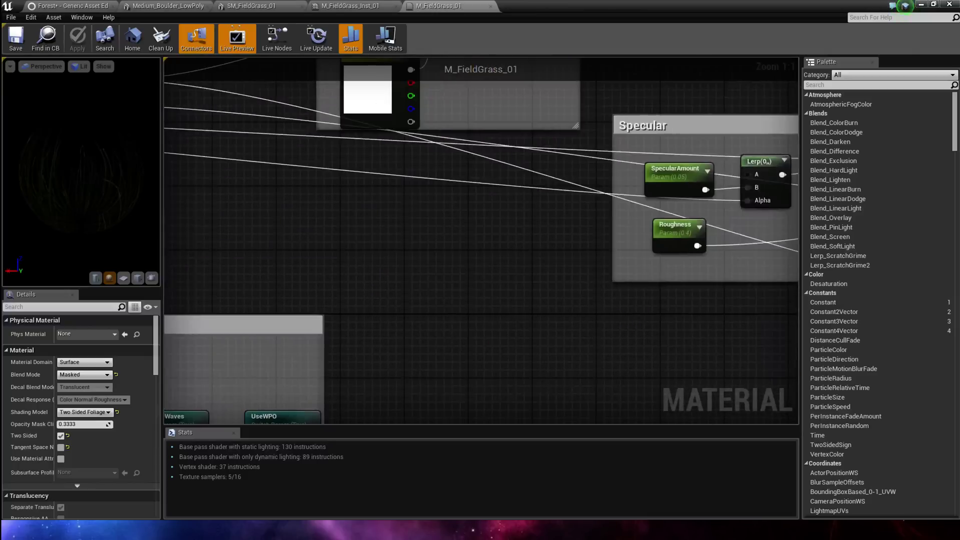
{"action": "scroll", "coordinate": [525, 248], "scroll_direction": "down", "scroll_amount": 5}
{"action": "right_click_drag", "start_coordinate": [201, 115], "coordinate": [0, 0]}
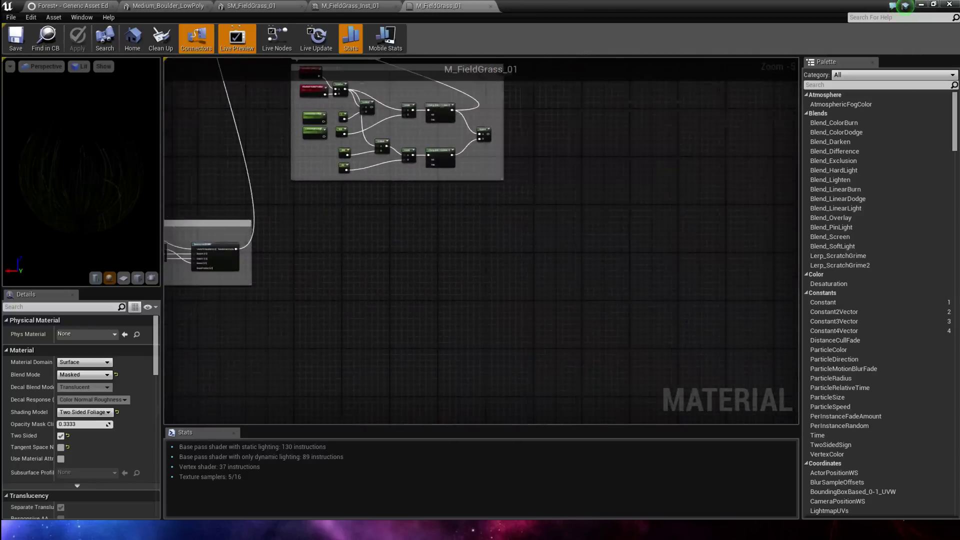
{"action": "right_click_drag", "start_coordinate": [300, 130], "coordinate": [762, 232]}
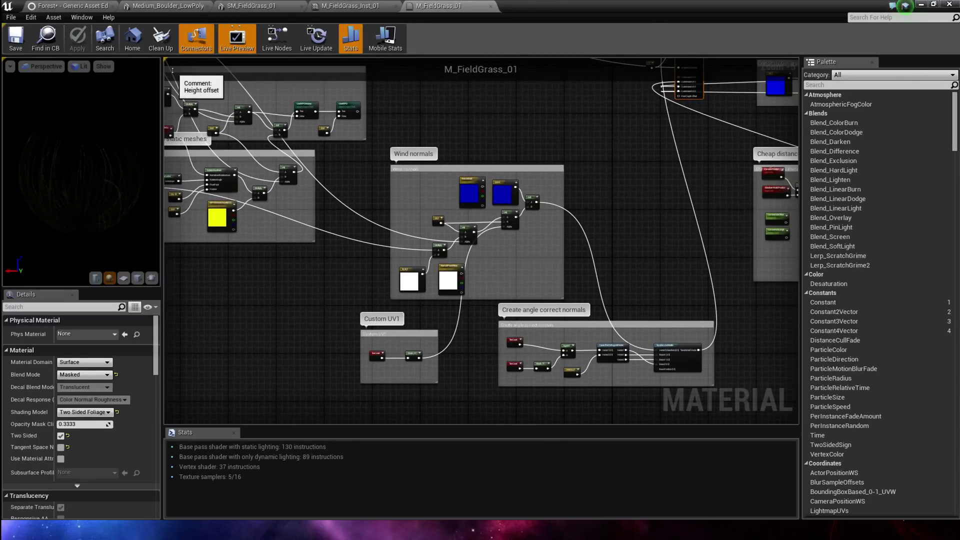
{"action": "right_click_drag", "start_coordinate": [282, 176], "coordinate": [528, 315]}
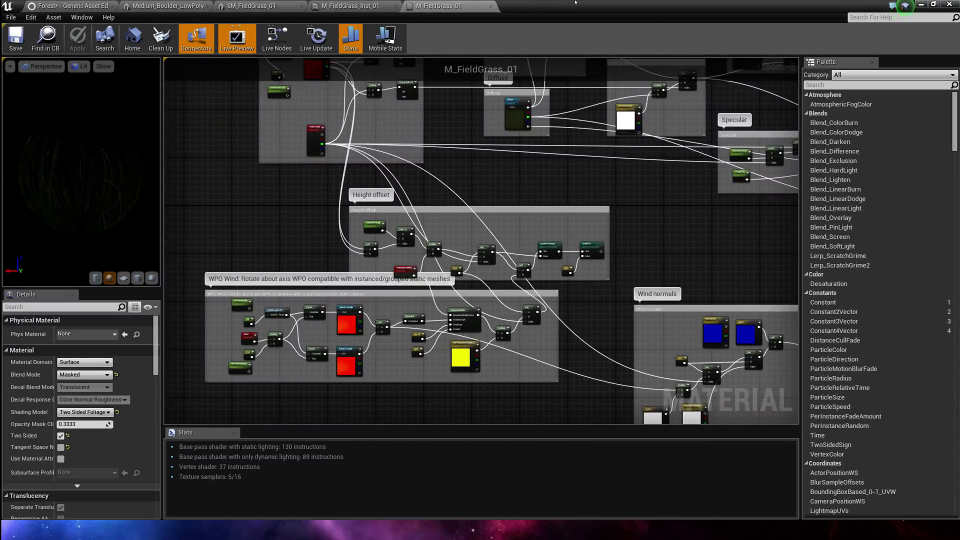
Step: Turn off Double Sided Geometry and set Collision Complexity to Default on the SM_FieldGrass_01 mesh, and save it
{"action": "left_click", "coordinate": [287, 4]}
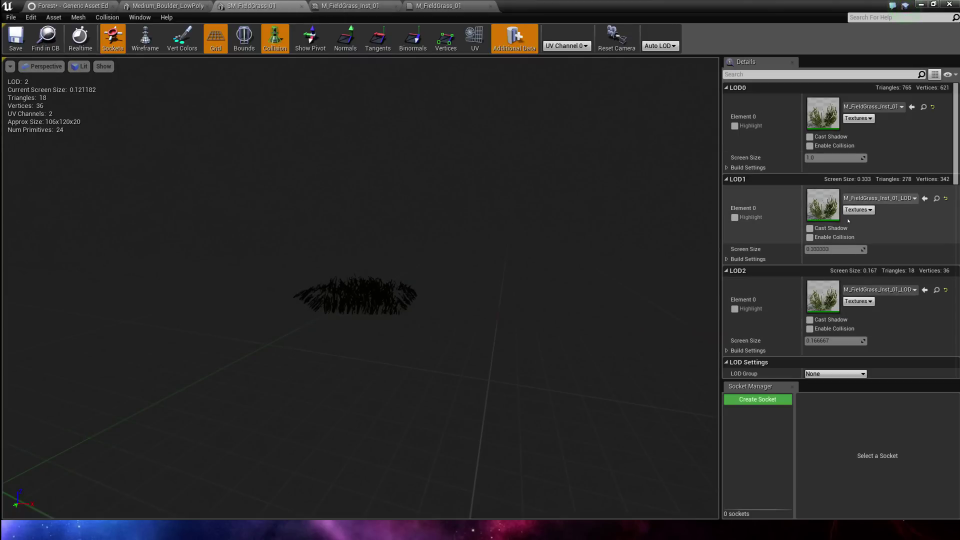
{"action": "scroll", "coordinate": [832, 316], "scroll_direction": "down", "scroll_amount": 4}
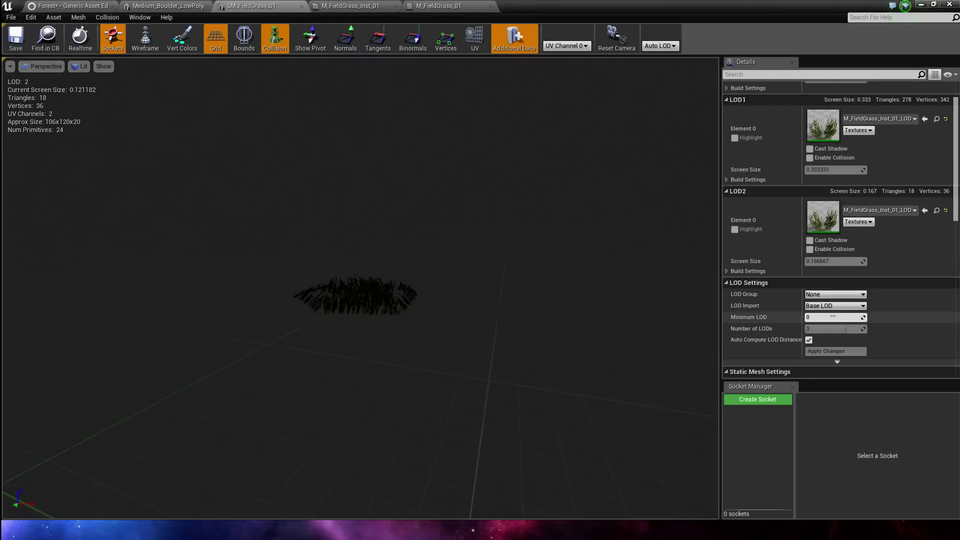
{"action": "scroll", "coordinate": [832, 316], "scroll_direction": "down", "scroll_amount": 5}
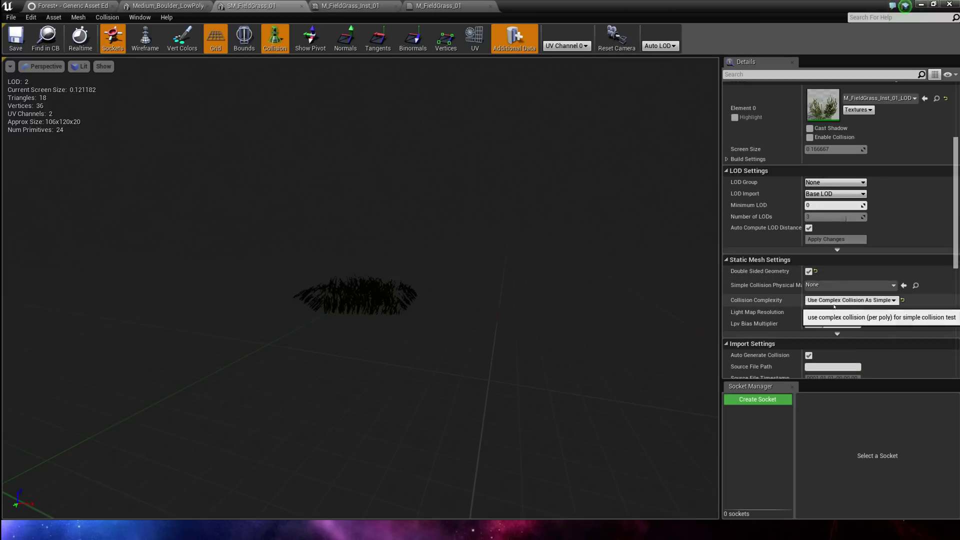
{"action": "left_click", "coordinate": [834, 300]}
{"action": "left_click", "coordinate": [830, 311]}
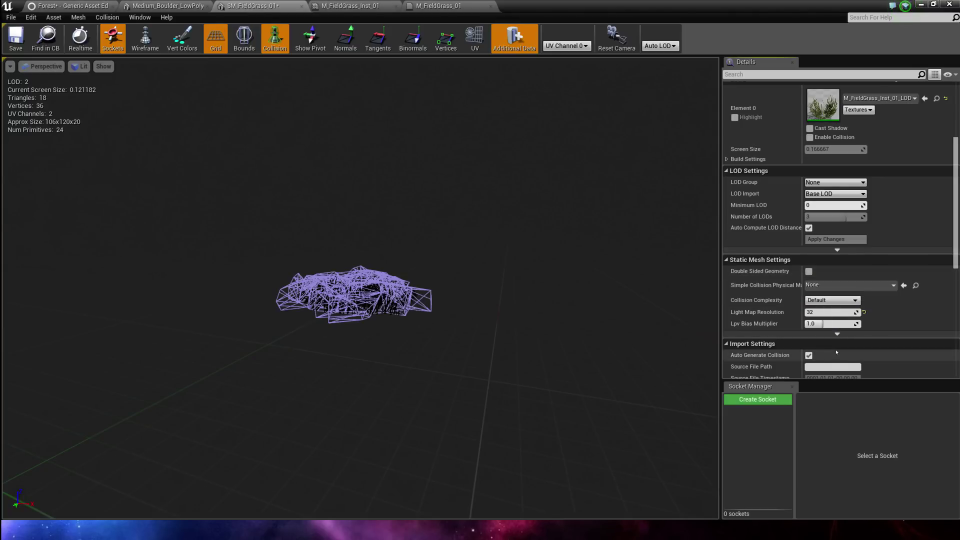
{"action": "scroll", "coordinate": [836, 352], "scroll_direction": "down", "scroll_amount": 3}
{"action": "scroll", "coordinate": [336, 288], "scroll_direction": "up", "scroll_amount": 10}
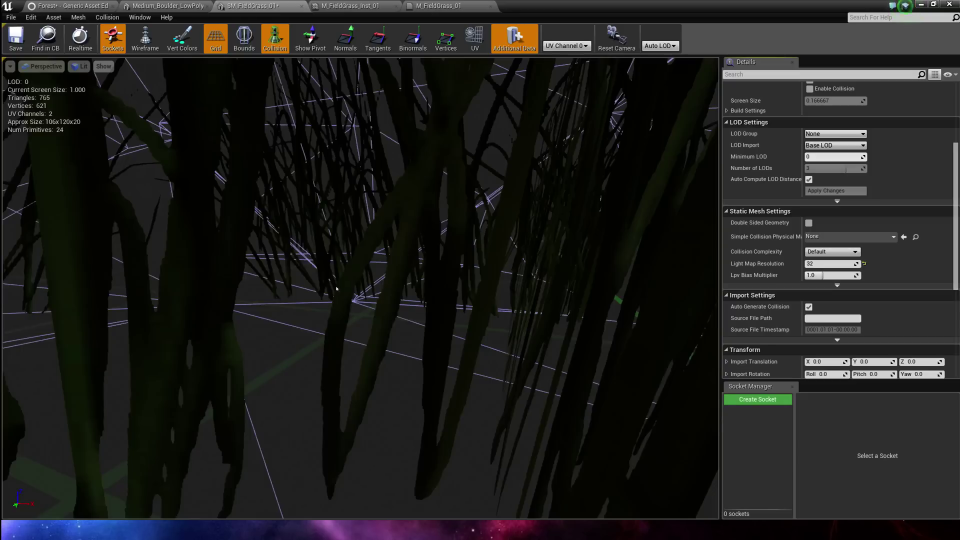
{"action": "scroll", "coordinate": [336, 288], "scroll_direction": "down", "scroll_amount": 4}
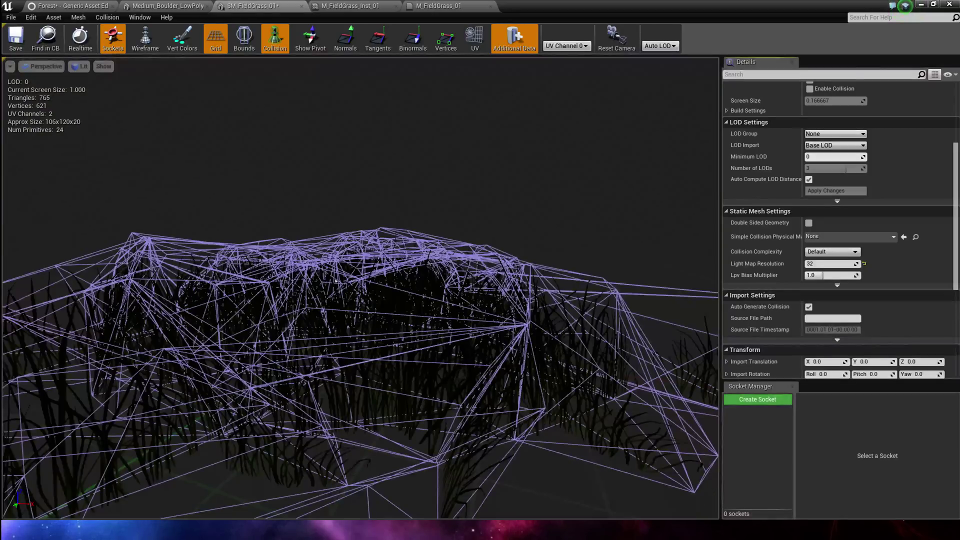
{"action": "left_click", "coordinate": [16, 38]}
Step: Disable Auto Compute LOD Distances for SM_FieldGrass_01 and save the mesh
{"action": "scroll", "coordinate": [832, 149], "scroll_direction": "up", "scroll_amount": 3}
{"action": "scroll", "coordinate": [832, 148], "scroll_direction": "up", "scroll_amount": 12}
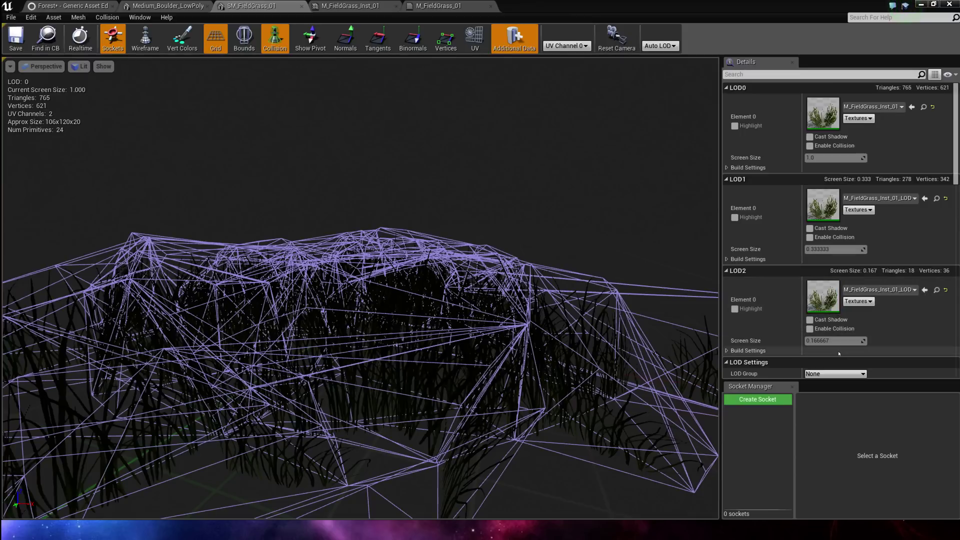
{"action": "scroll", "coordinate": [836, 310], "scroll_direction": "down", "scroll_amount": 6}
{"action": "left_click", "coordinate": [808, 324]}
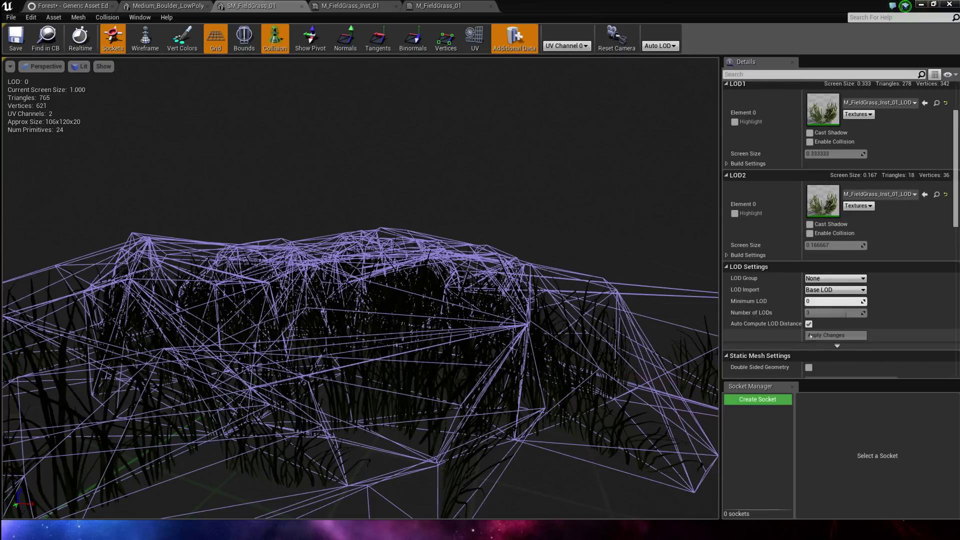
{"action": "scroll", "coordinate": [829, 349], "scroll_direction": "up", "scroll_amount": 6}
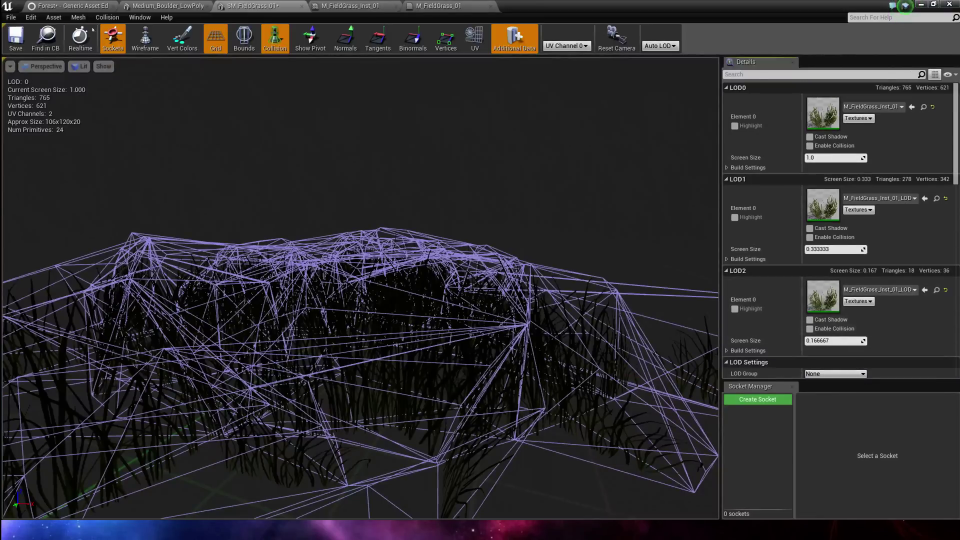
{"action": "left_click", "coordinate": [17, 36]}
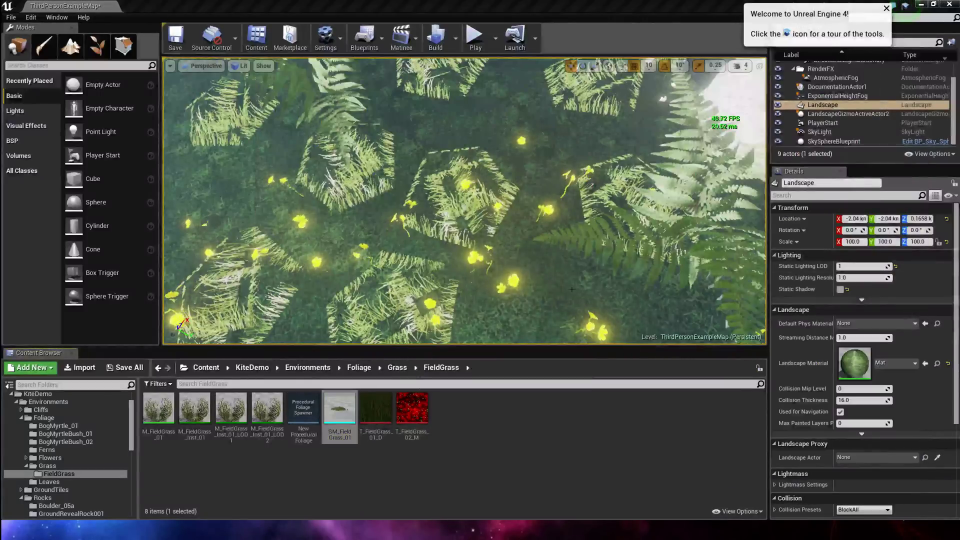
Step: Inspect the field grass patches in the level from above and at ground level
{"action": "right_click_drag", "start_coordinate": [571, 289], "coordinate": [504, 227]}
{"action": "scroll", "coordinate": [503, 228], "scroll_direction": "up", "scroll_amount": 6}
{"action": "scroll", "coordinate": [503, 228], "scroll_direction": "down", "scroll_amount": 4}
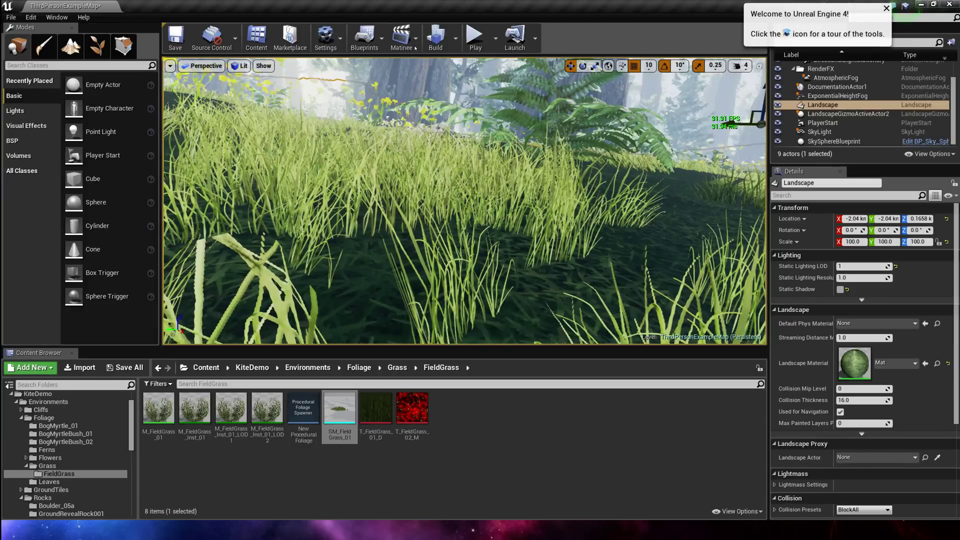
Step: Play the level, walk the character through the forest while viewing the grass from above, and stop the session
{"action": "left_click", "coordinate": [476, 49]}
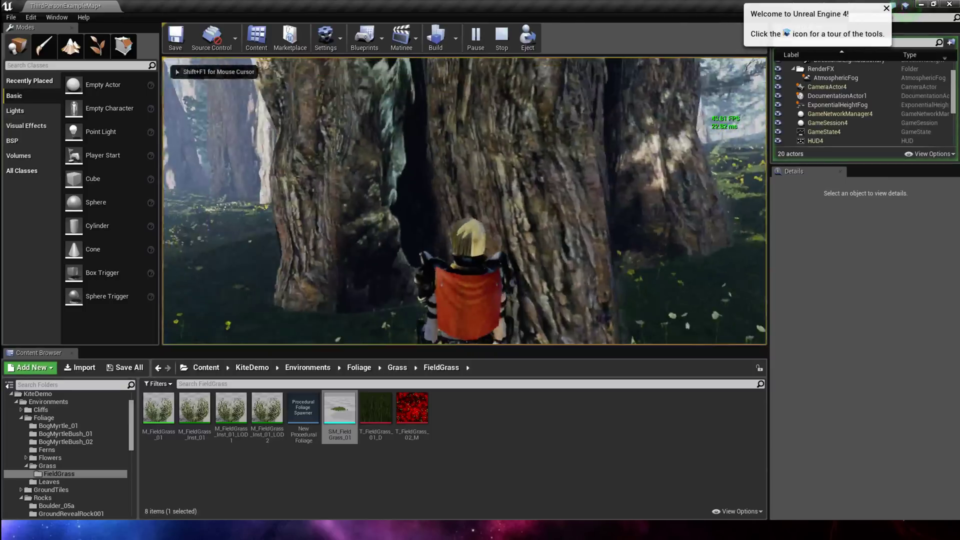
{"action": "key", "text": "w"}
{"action": "key", "text": "w"}
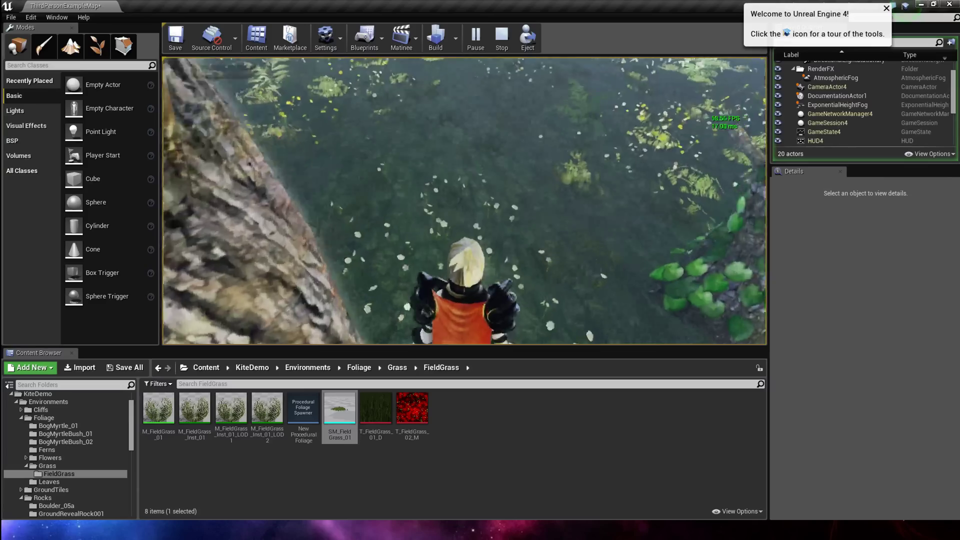
{"action": "key", "text": "w"}
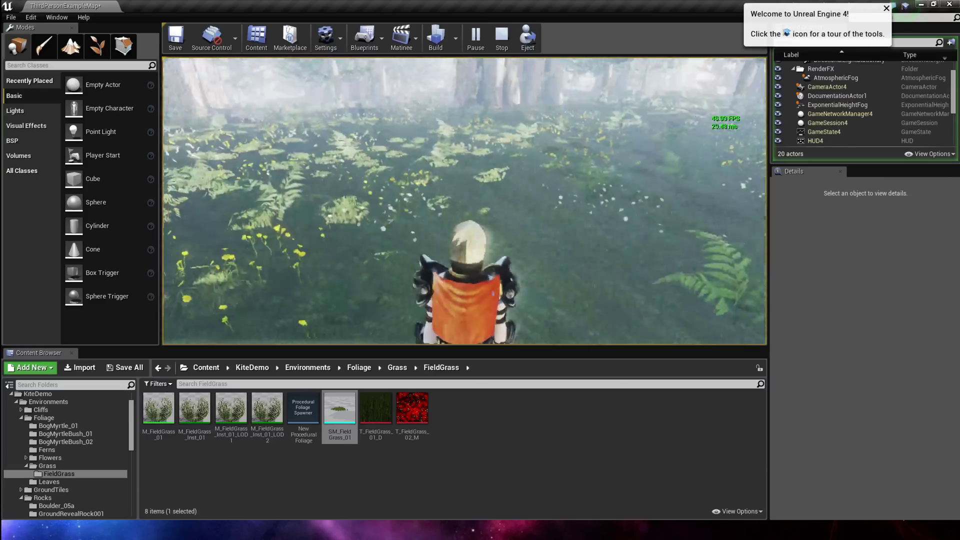
{"action": "key", "text": "w"}
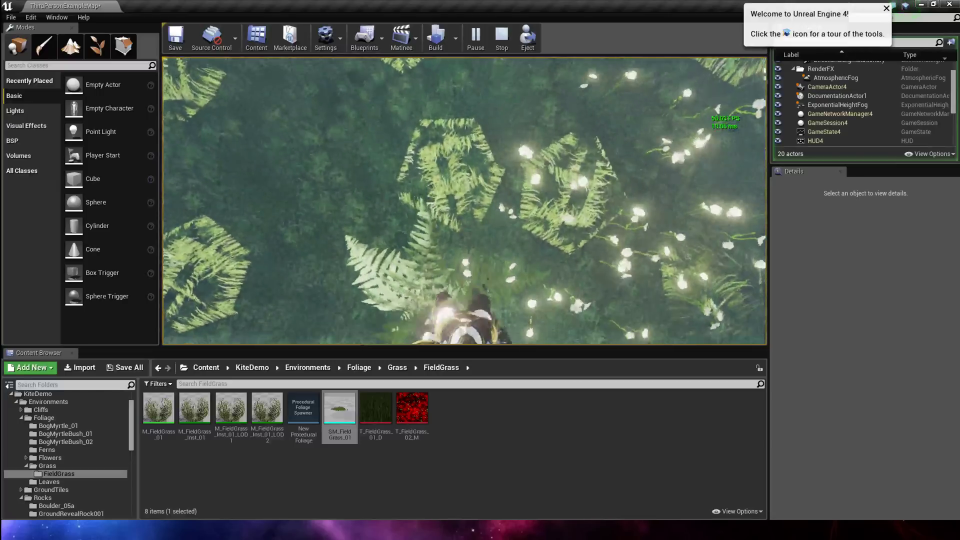
{"action": "key", "text": "w"}
{"action": "key", "text": "Escape"}
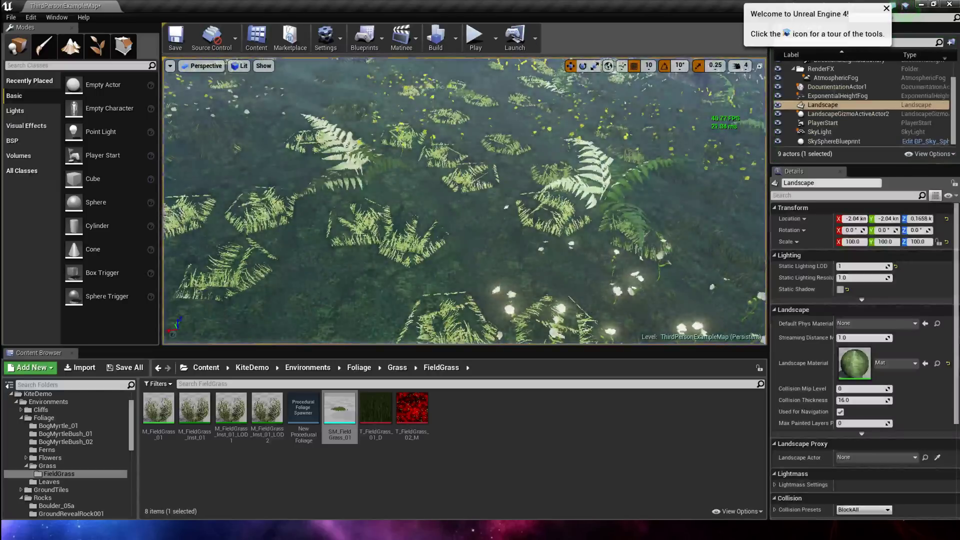
Step: Examine the grass clumps, ferns and yellow flowers at ground level from several angles, and select the NewProceduralFoliageSpawner asset
{"action": "key", "text": "w"}
{"action": "right_click_drag", "start_coordinate": [594, 122], "coordinate": [594, 113]}
{"action": "right_click_drag", "start_coordinate": [516, 177], "coordinate": [459, 134]}
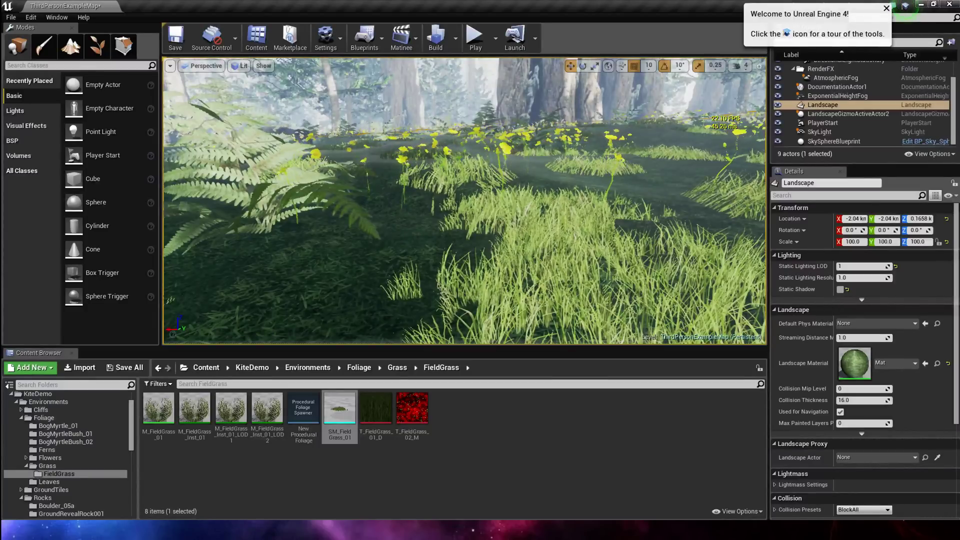
{"action": "right_click_drag", "start_coordinate": [439, 112], "coordinate": [440, 145]}
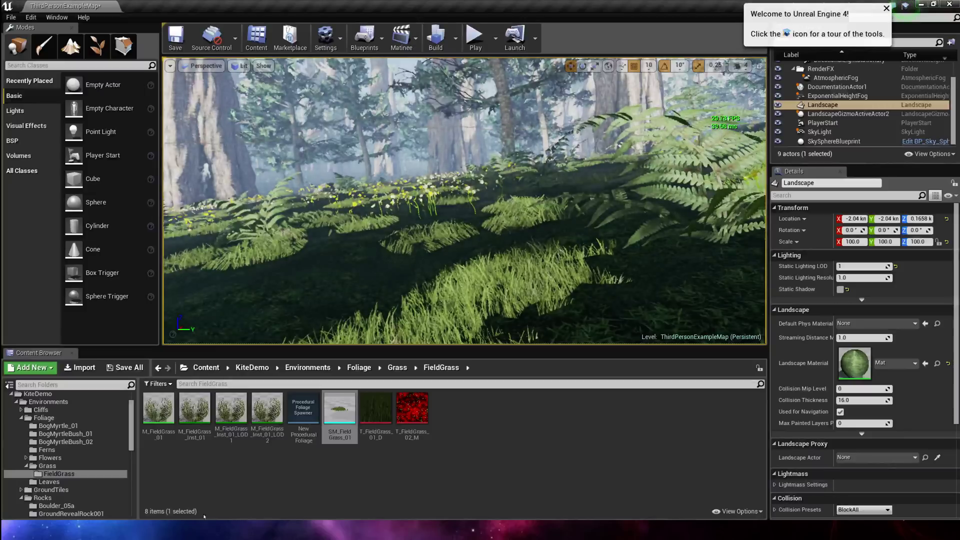
{"action": "left_click", "coordinate": [315, 420]}
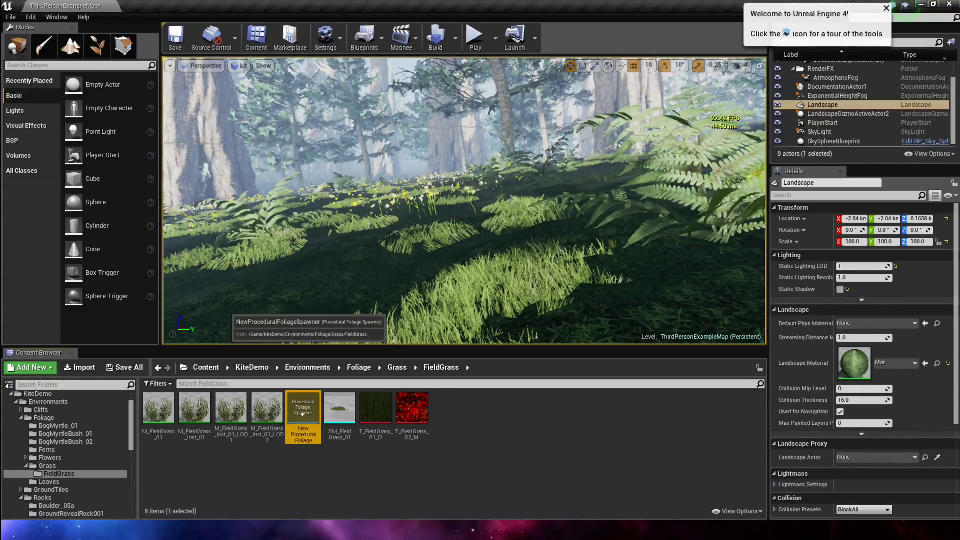
{"action": "right_click_drag", "start_coordinate": [454, 283], "coordinate": [435, 329]}
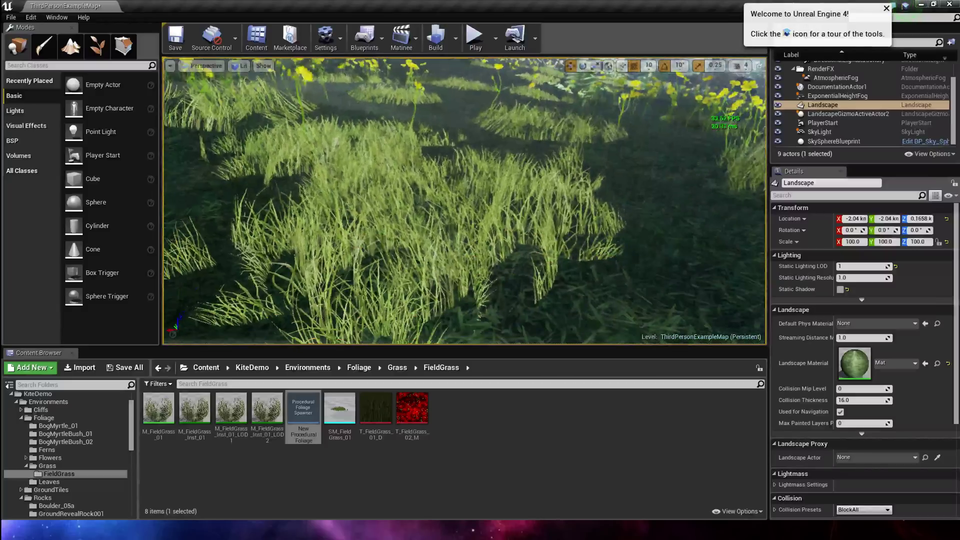
{"action": "right_click_drag", "start_coordinate": [454, 282], "coordinate": [454, 263]}
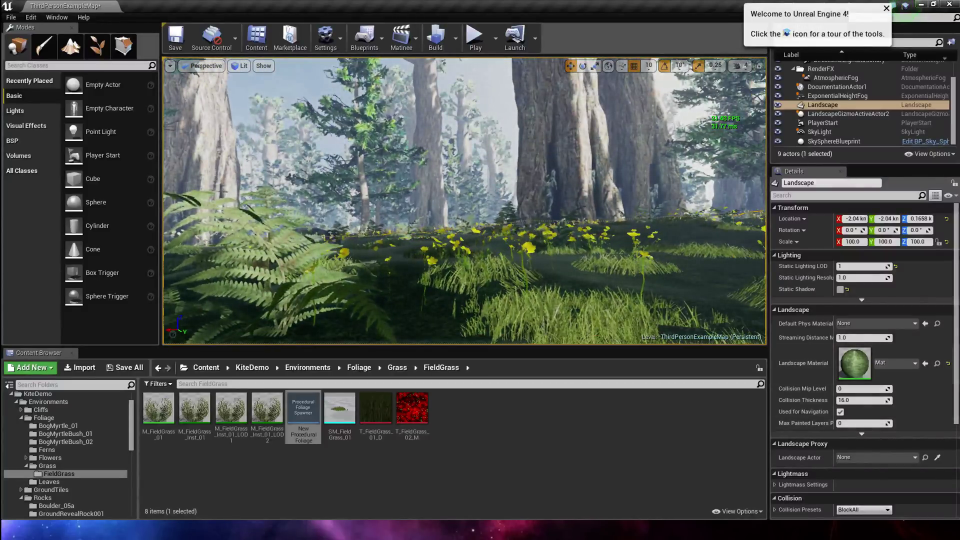